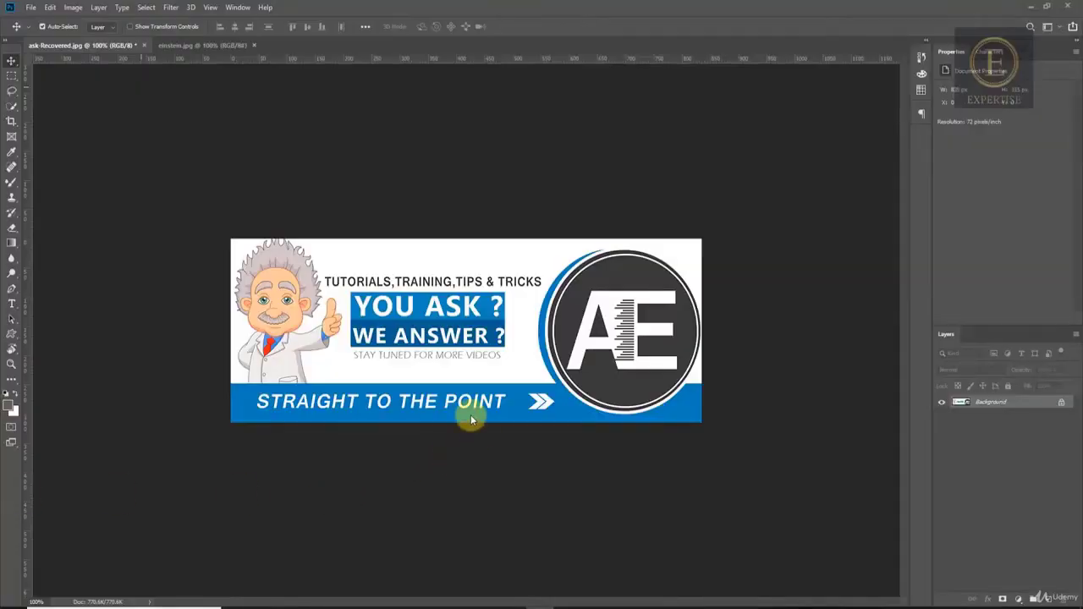
Step: Check the reference banner's width and height in pixels in Image Size, leaving the image unchanged
click(73, 9)
click(89, 96)
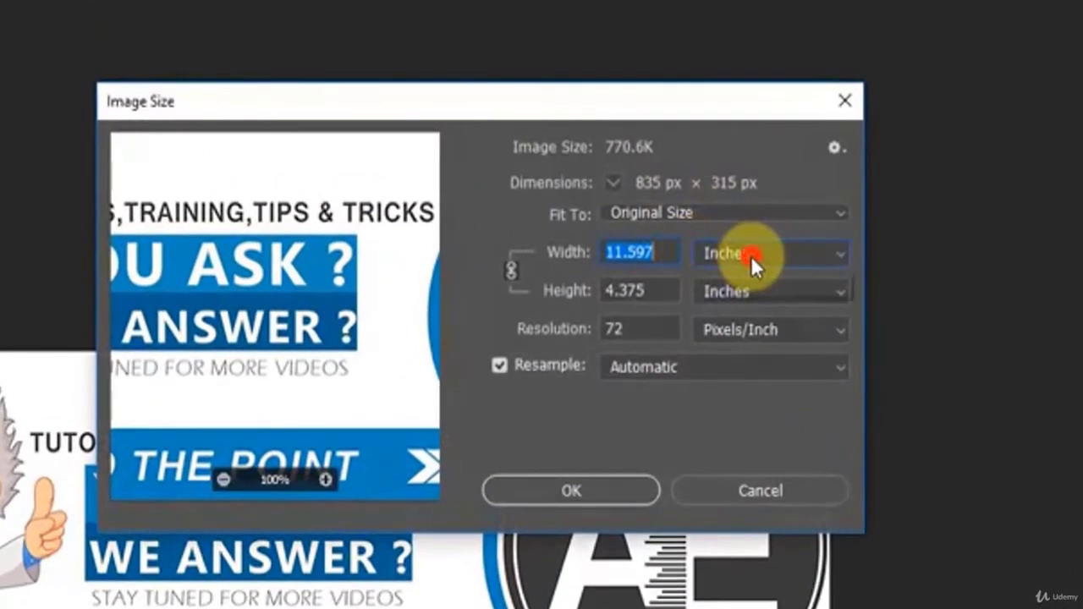
click(750, 256)
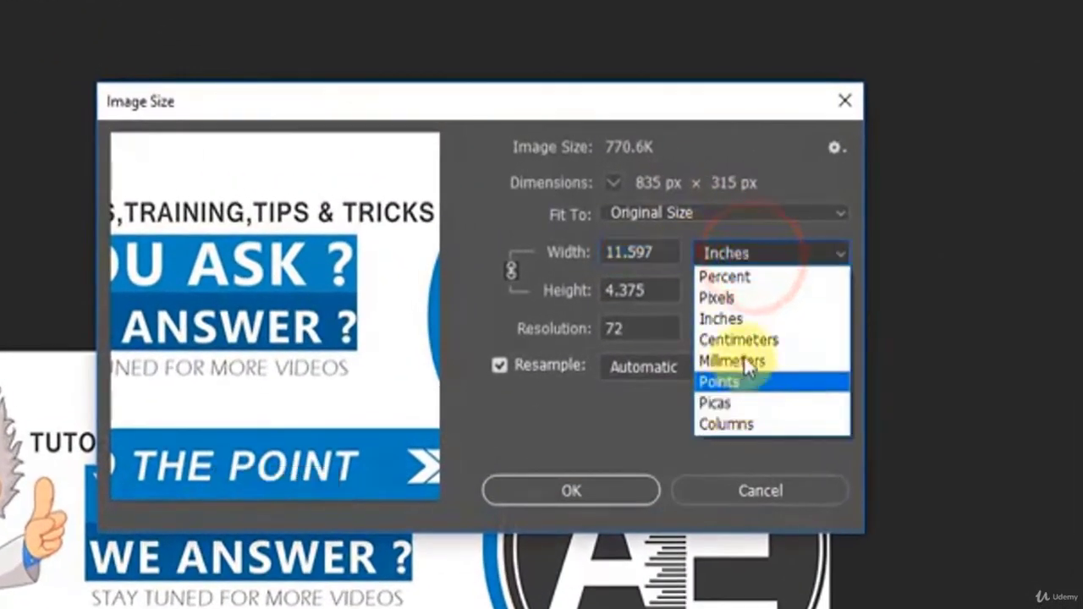
click(742, 298)
click(641, 252)
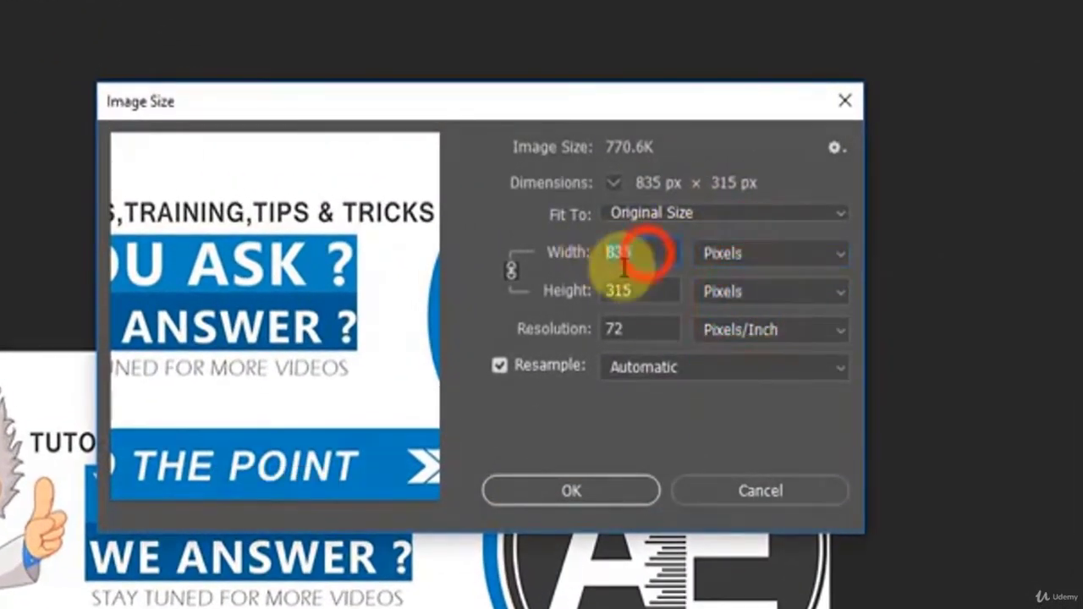
drag(652, 290, 588, 287)
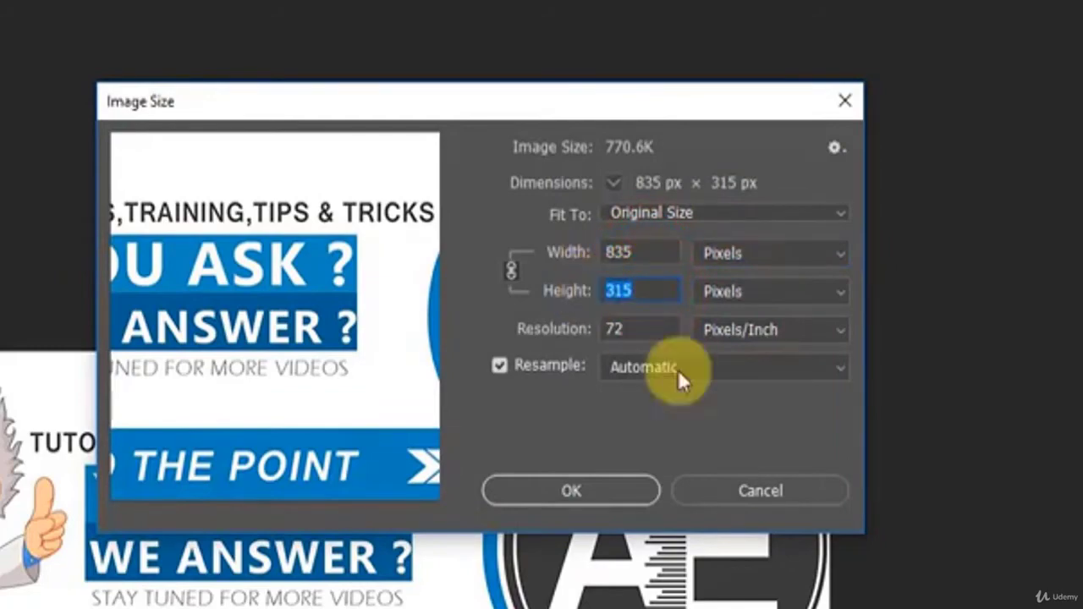
click(734, 491)
Step: Create a new document 835 pixels wide and 315 pixels high at 72 pixels/inch, in RGB Color with a white background
click(29, 8)
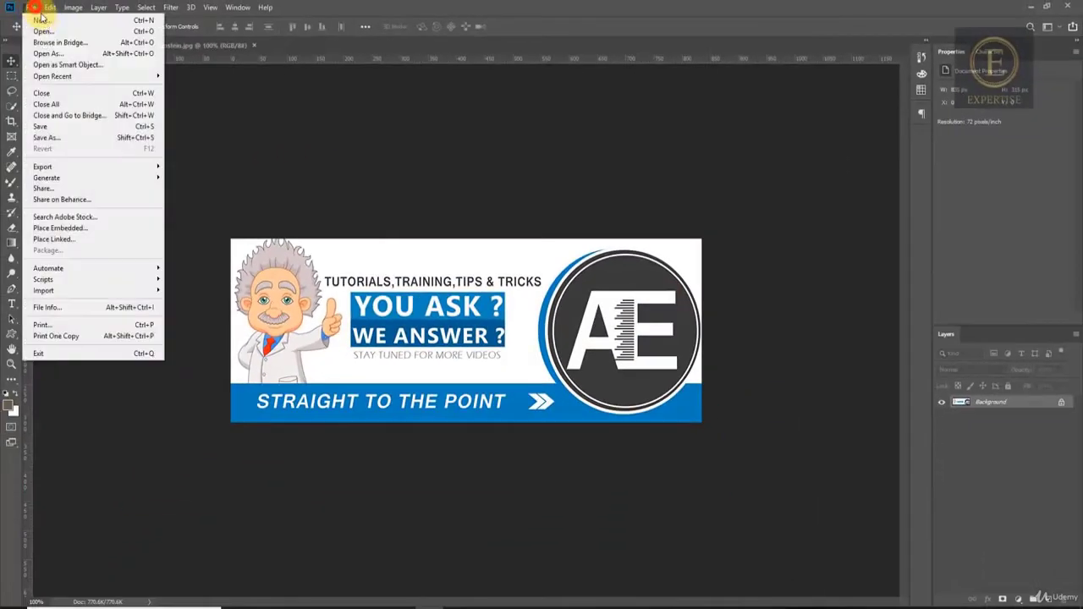
click(28, 8)
click(38, 22)
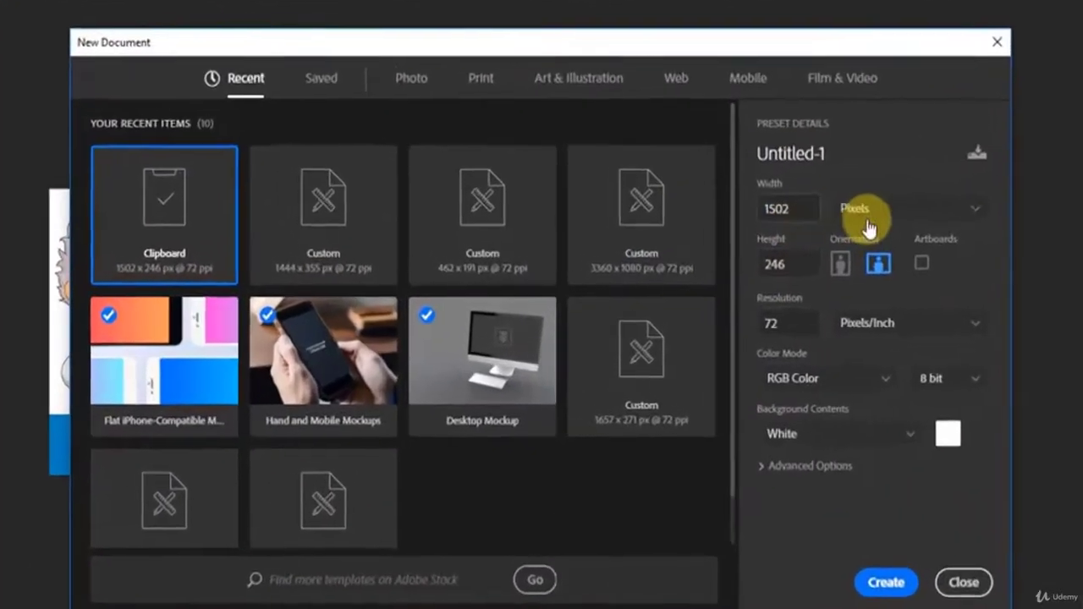
drag(803, 207, 749, 206)
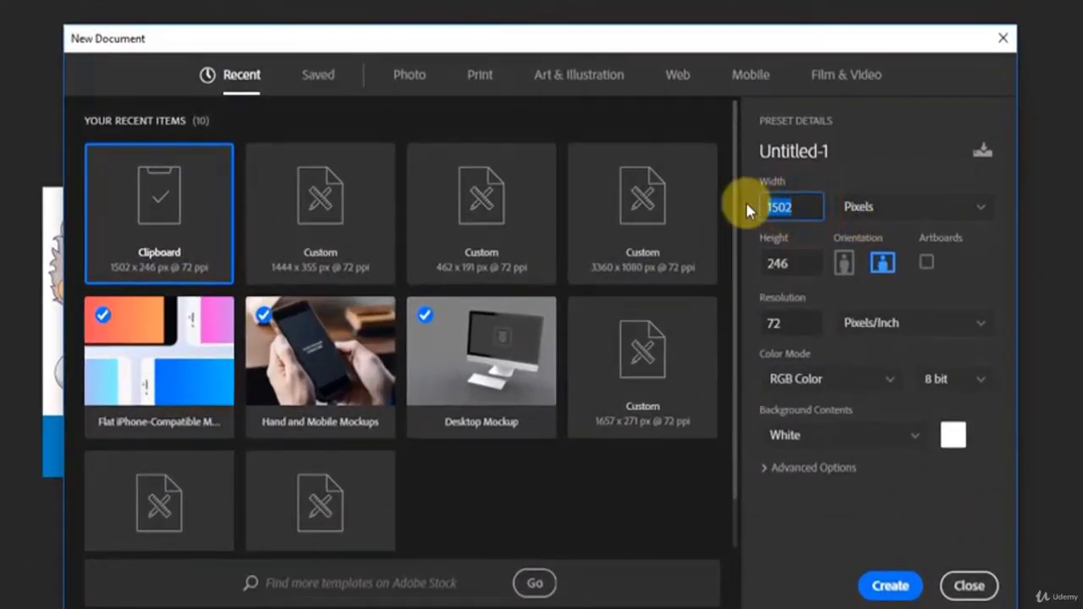
text(835)
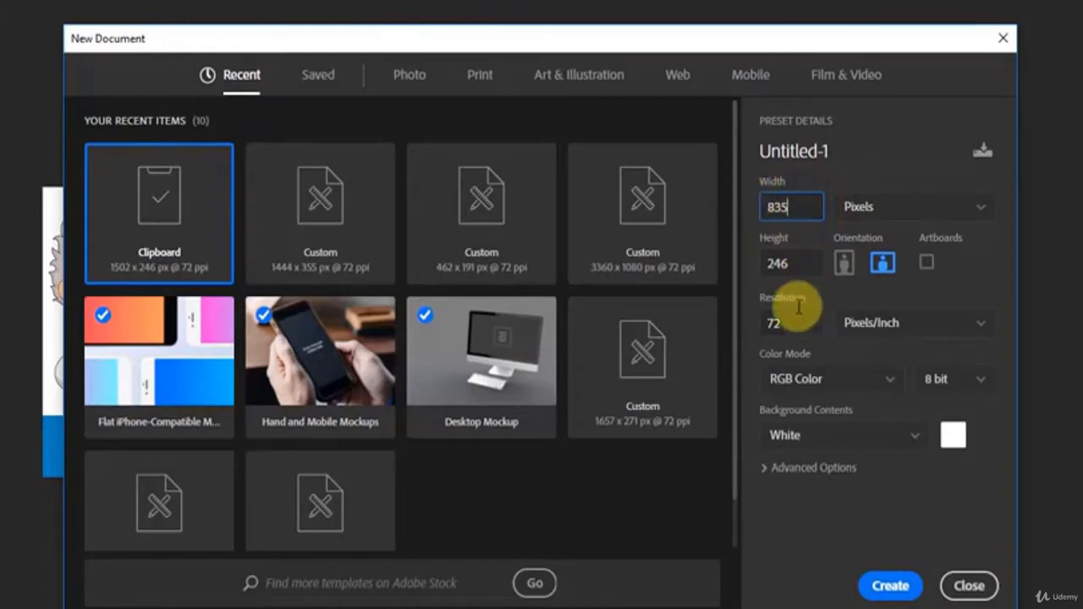
click(769, 262)
text(31)
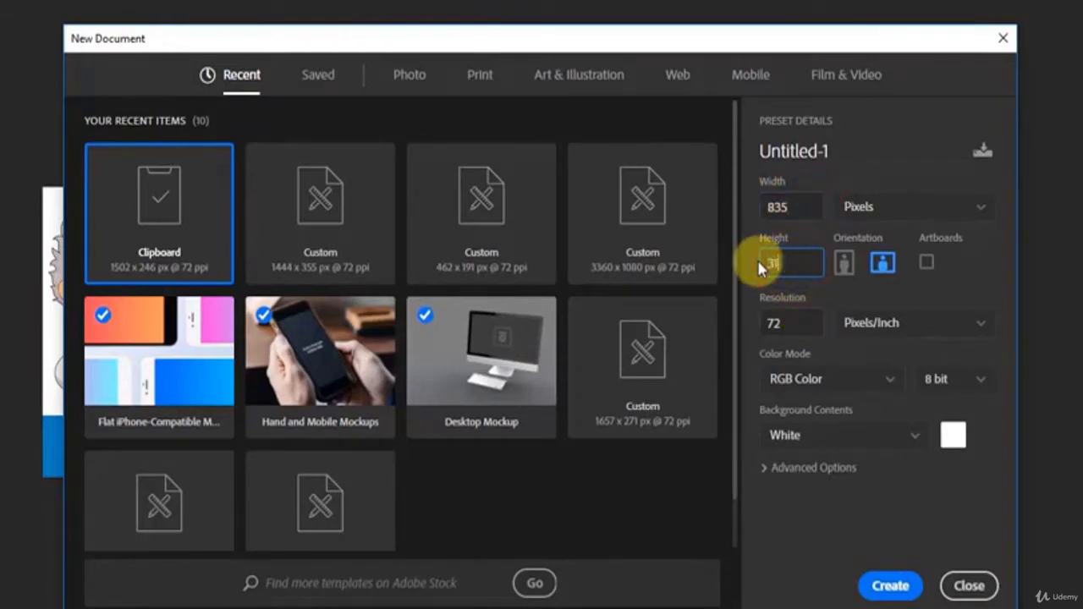
text(5)
click(786, 323)
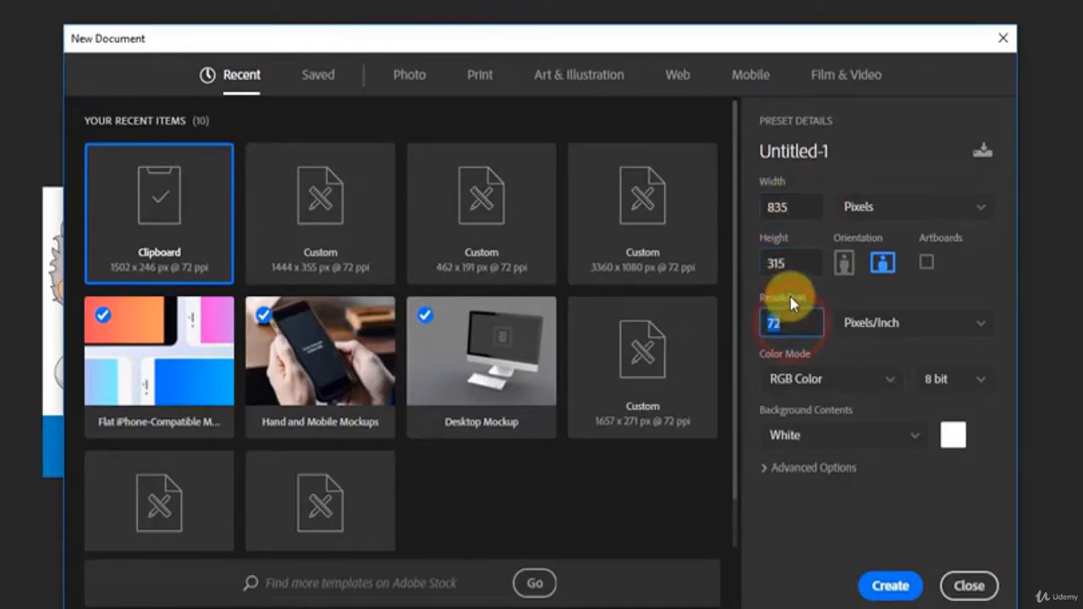
click(890, 586)
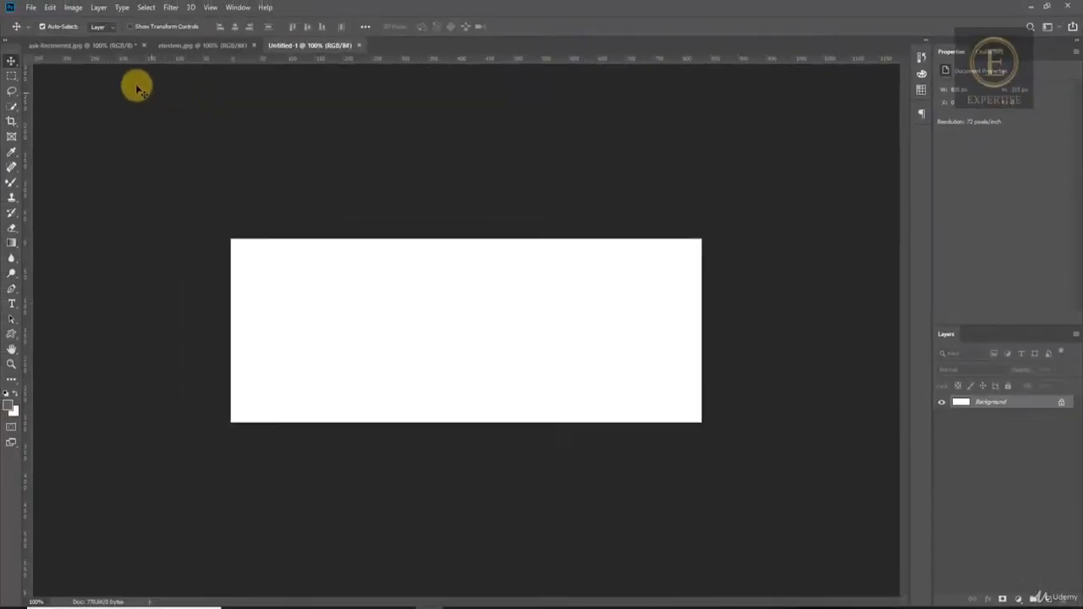
Step: Sample the blue of the bottom band in ask-Recovered.jpg as the foreground colour with the Eyedropper
click(89, 45)
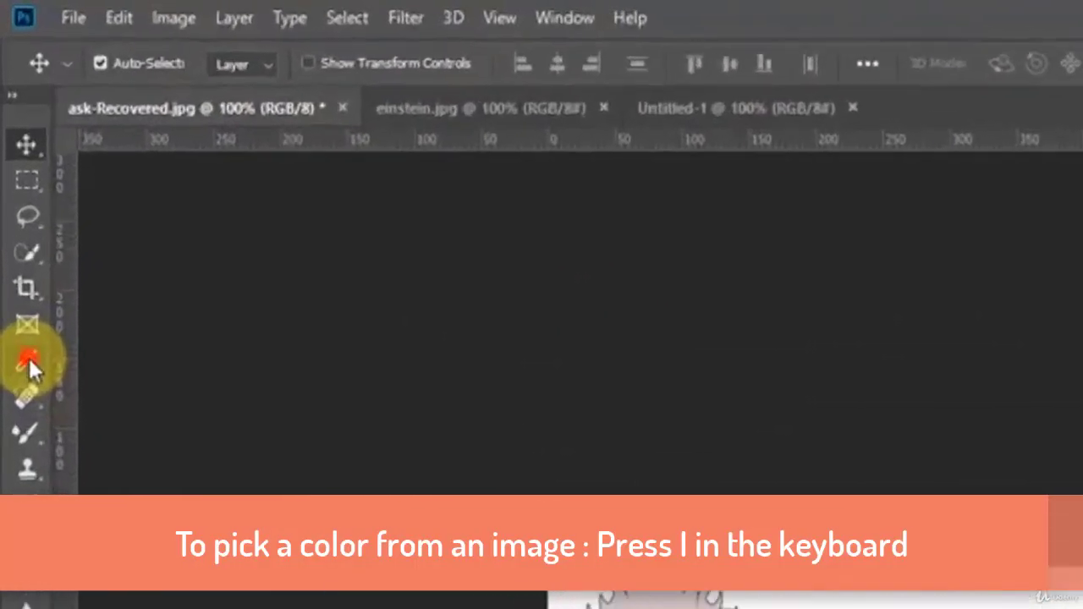
click(11, 152)
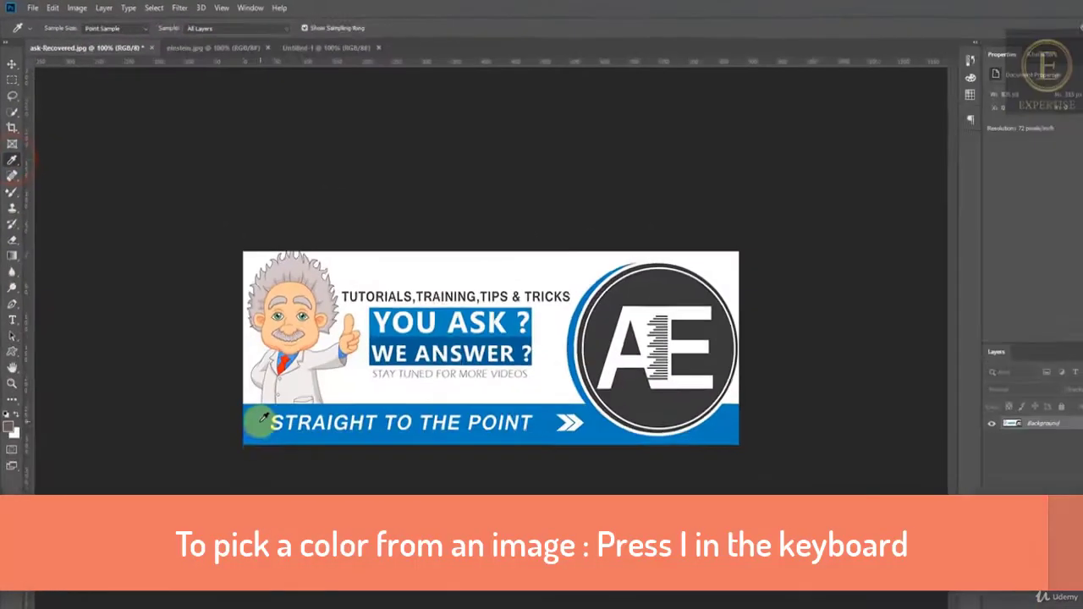
click(258, 419)
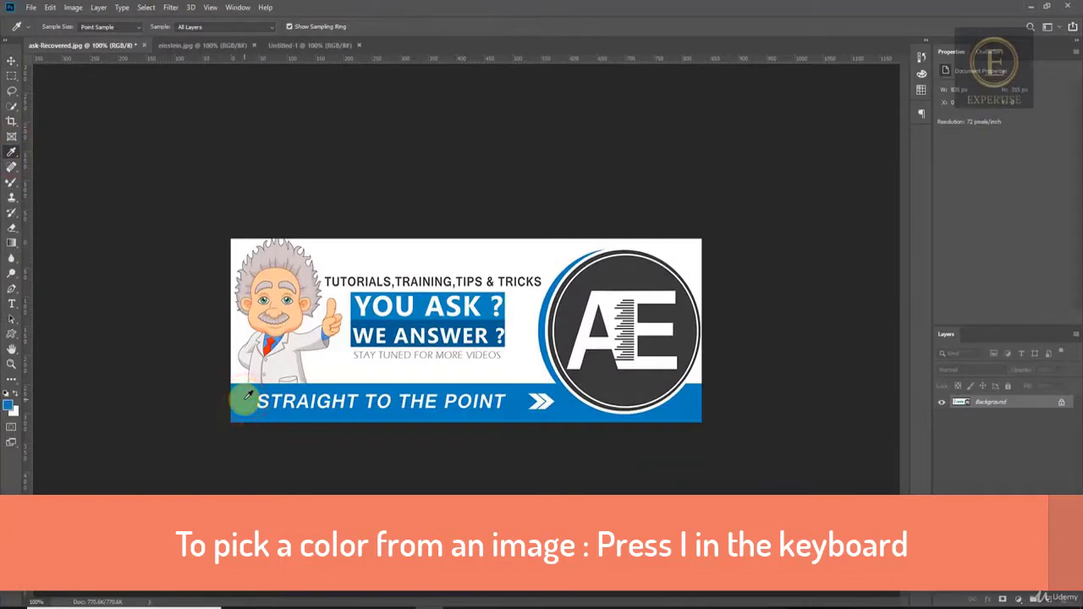
Step: Measure the height of the blue bottom band in ask-Recovered.jpg with a rectangular marquee starting at its upper-left corner
click(11, 74)
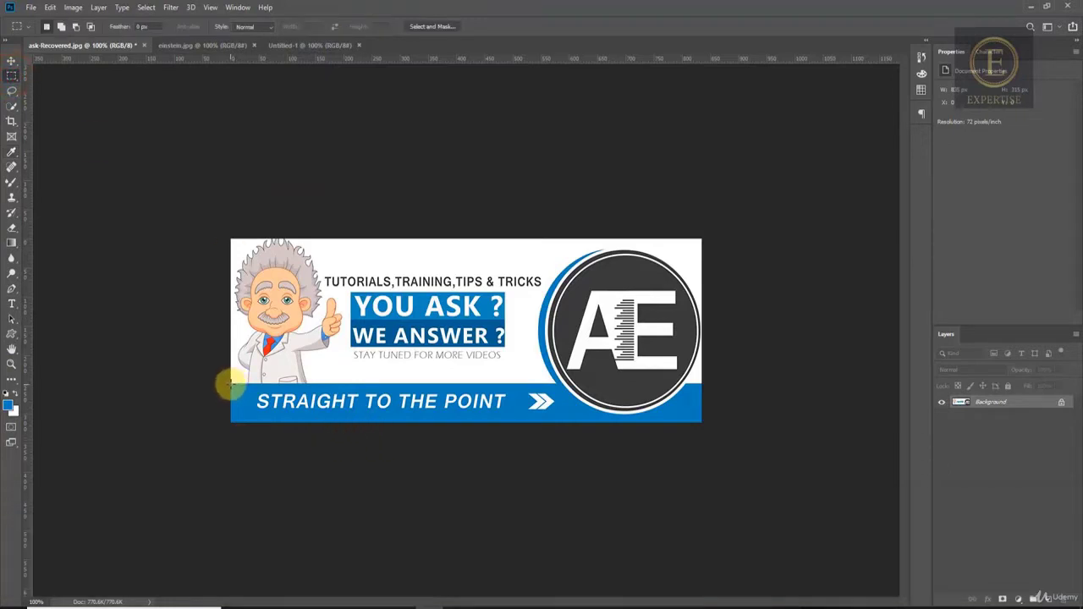
drag(231, 384, 317, 426)
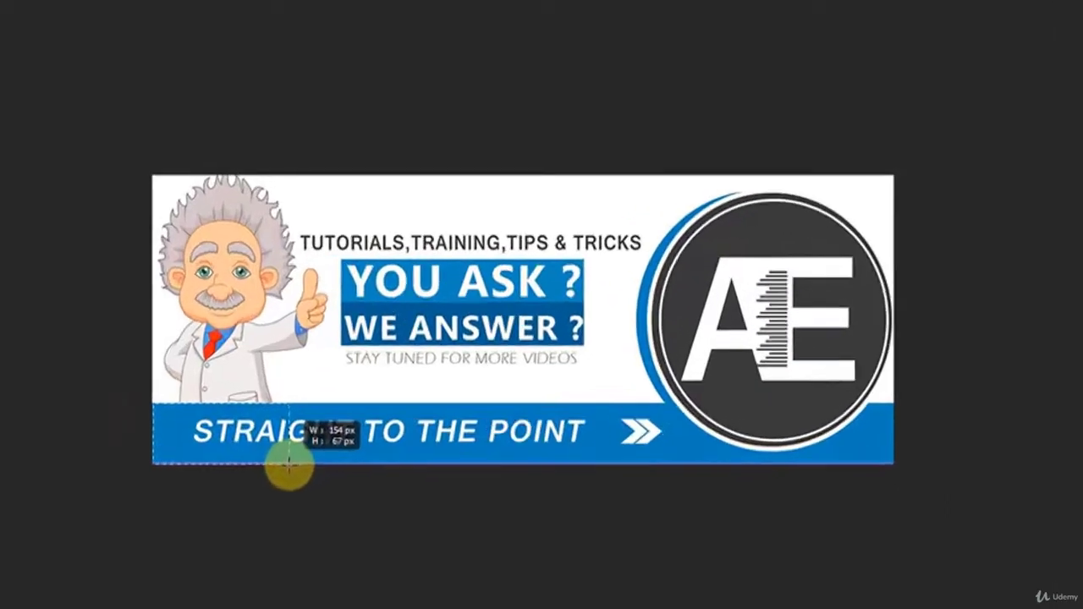
drag(289, 467, 107, 485)
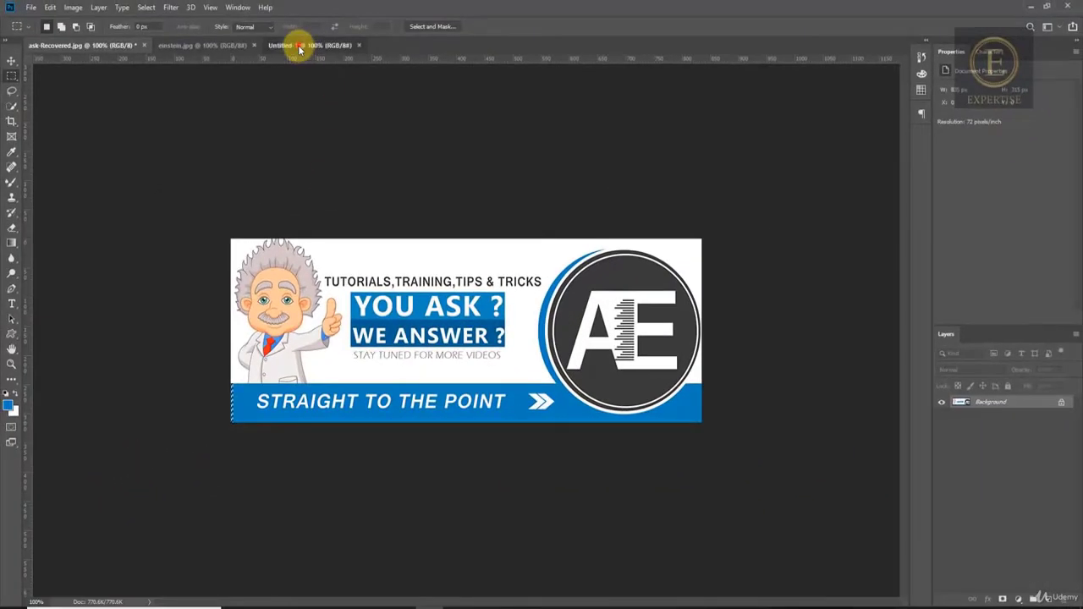
Step: Draw a blue rectangle about 835 × 52 px across the full bottom edge of the Untitled-1 canvas
click(298, 45)
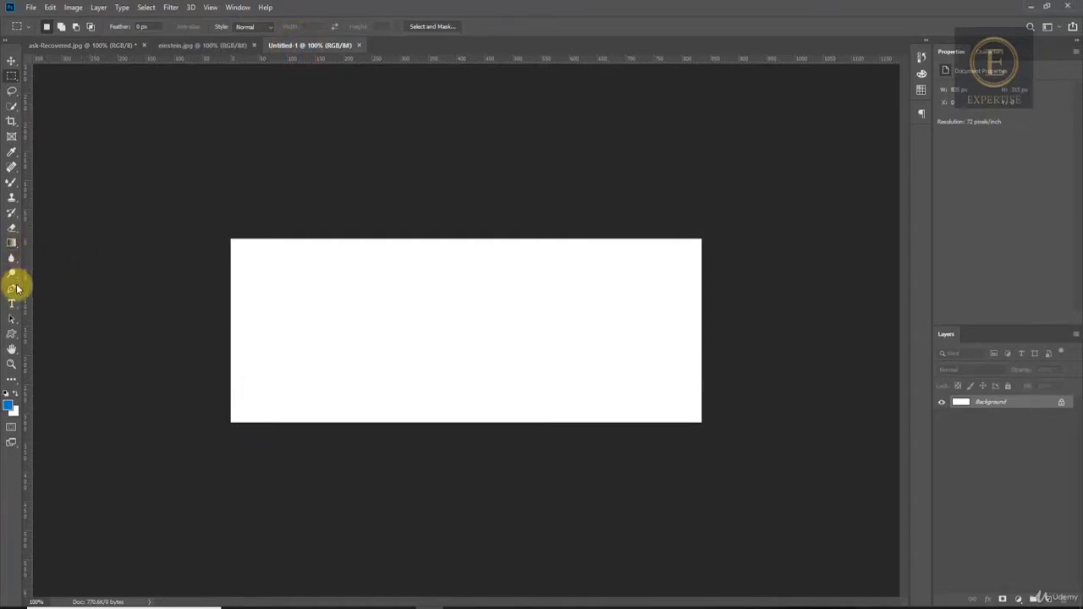
right_click(11, 334)
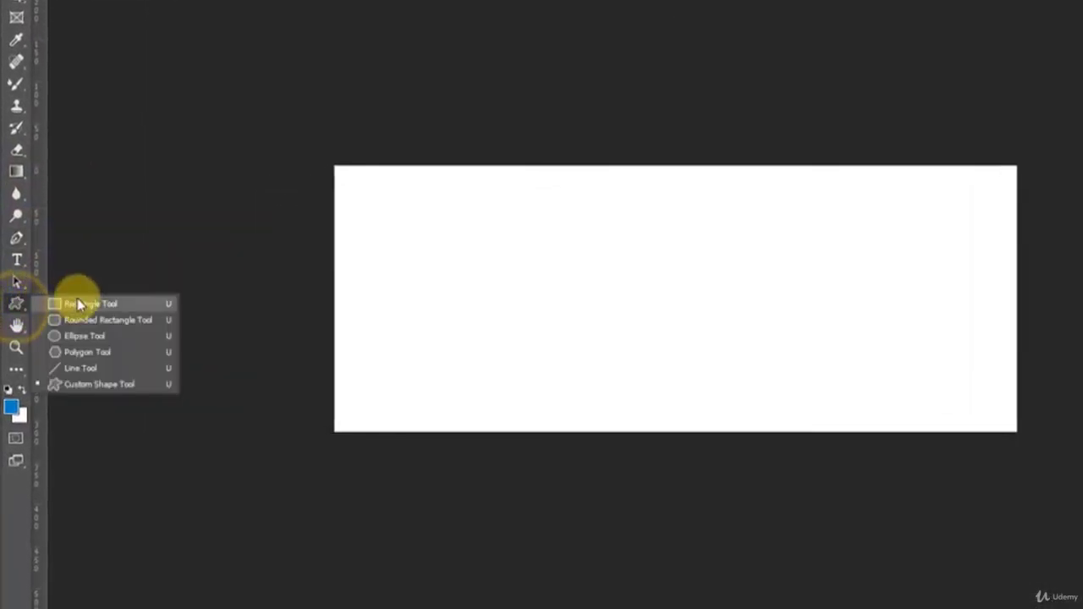
click(77, 305)
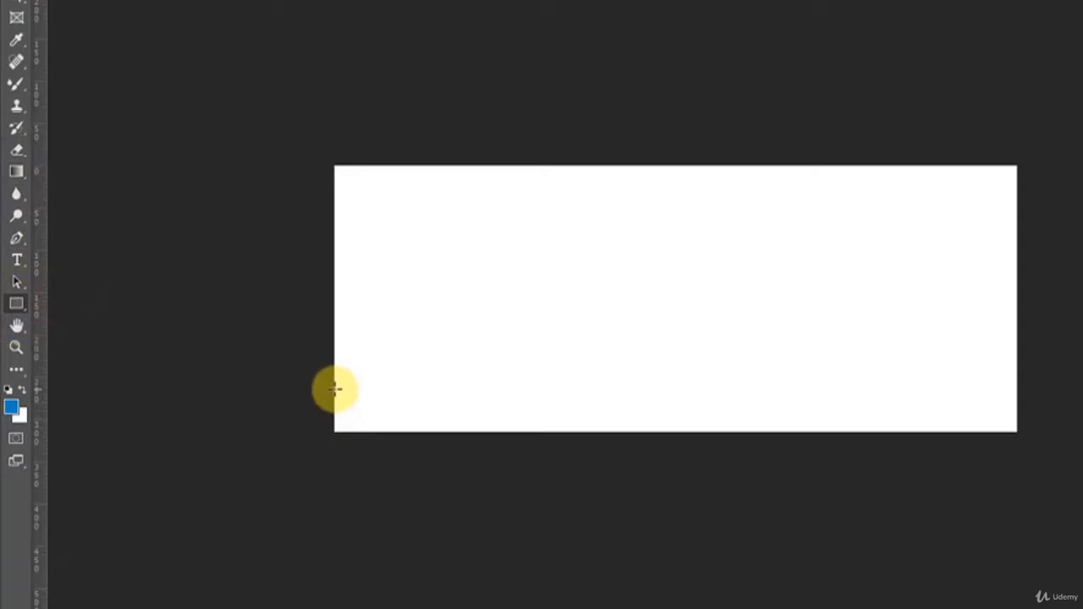
drag(335, 389, 1017, 432)
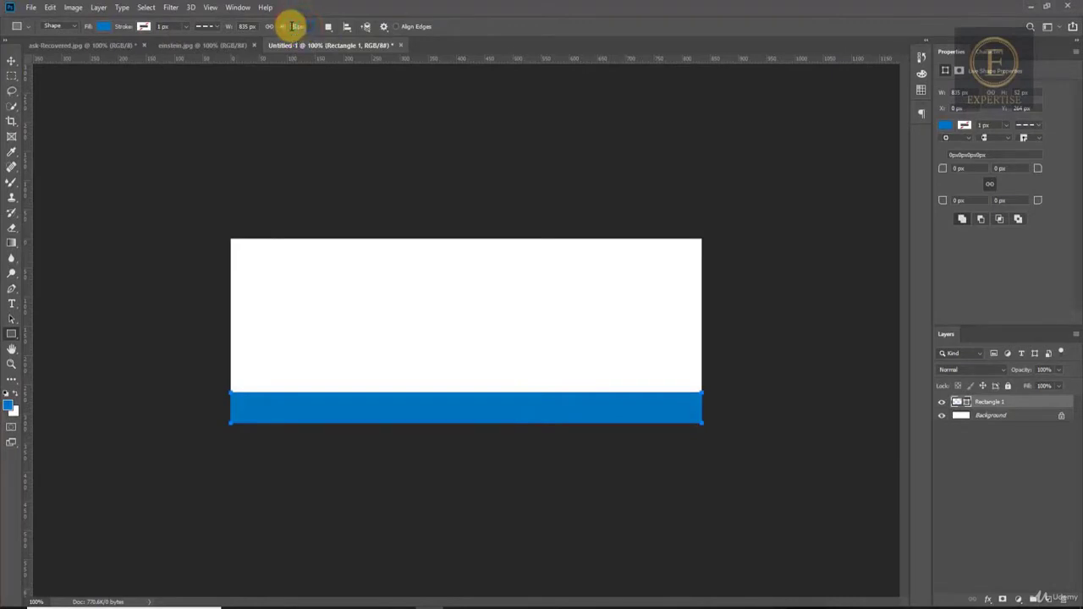
Step: Set the blue band's height to 67 px and nudge it up until its lower edge meets the canvas bottom
drag(292, 25, 294, 25)
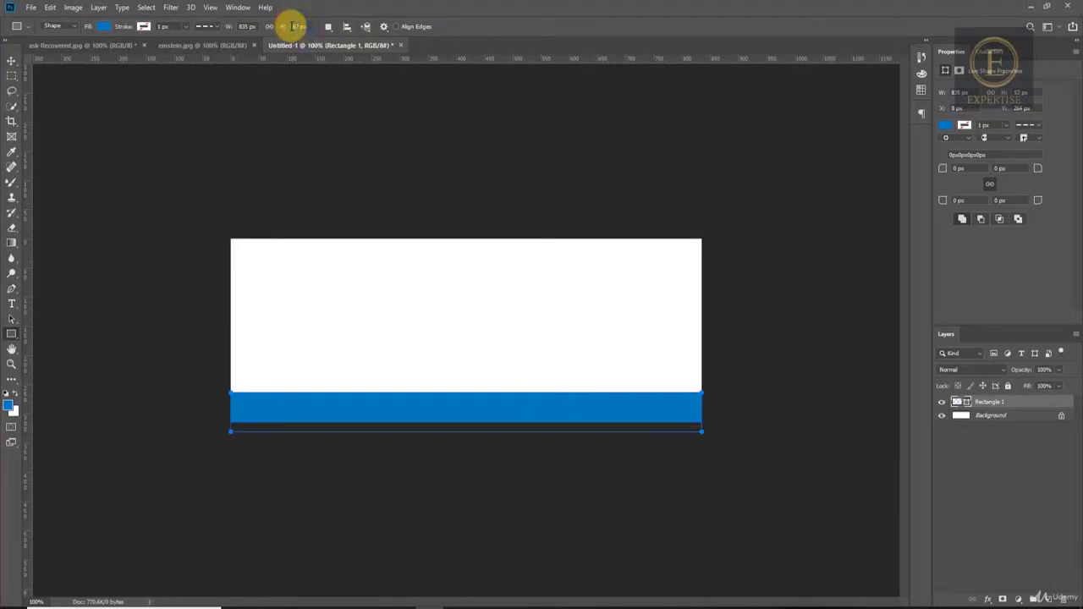
click(11, 61)
key(shift+Up)
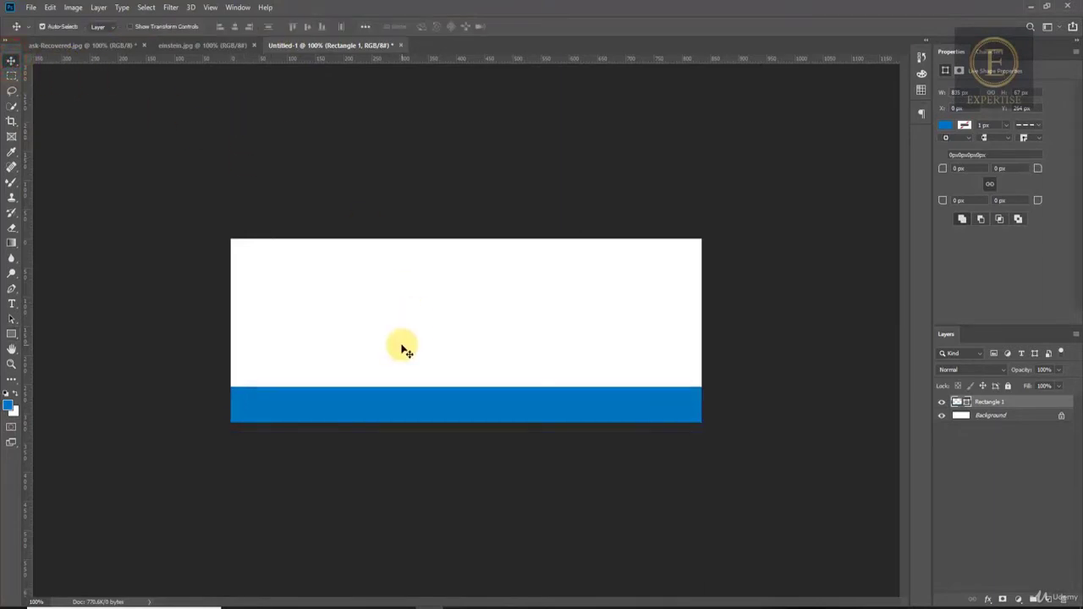
key(Up)
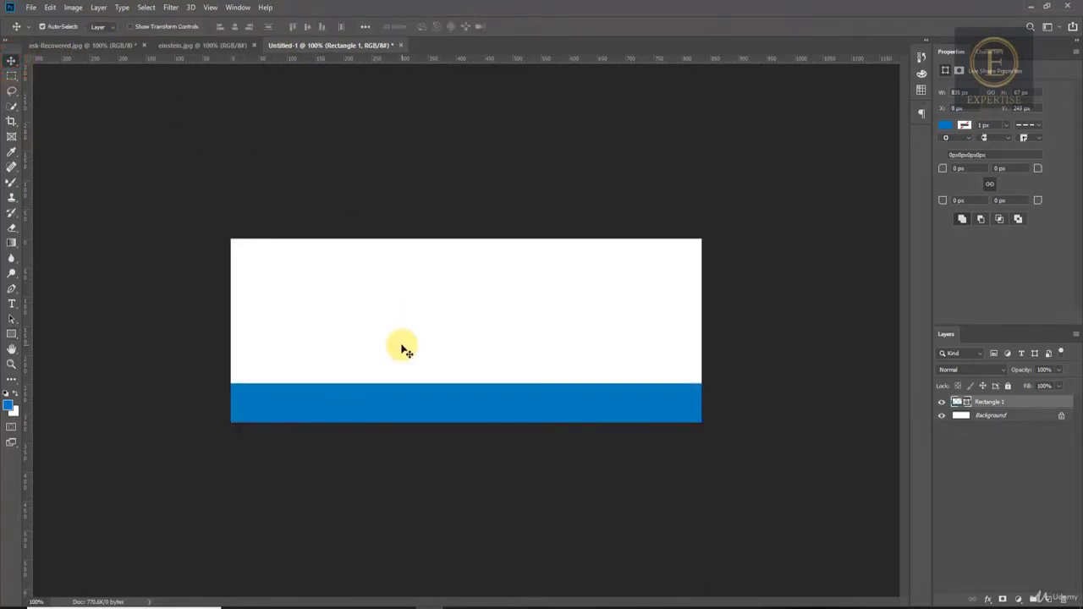
key(Up)
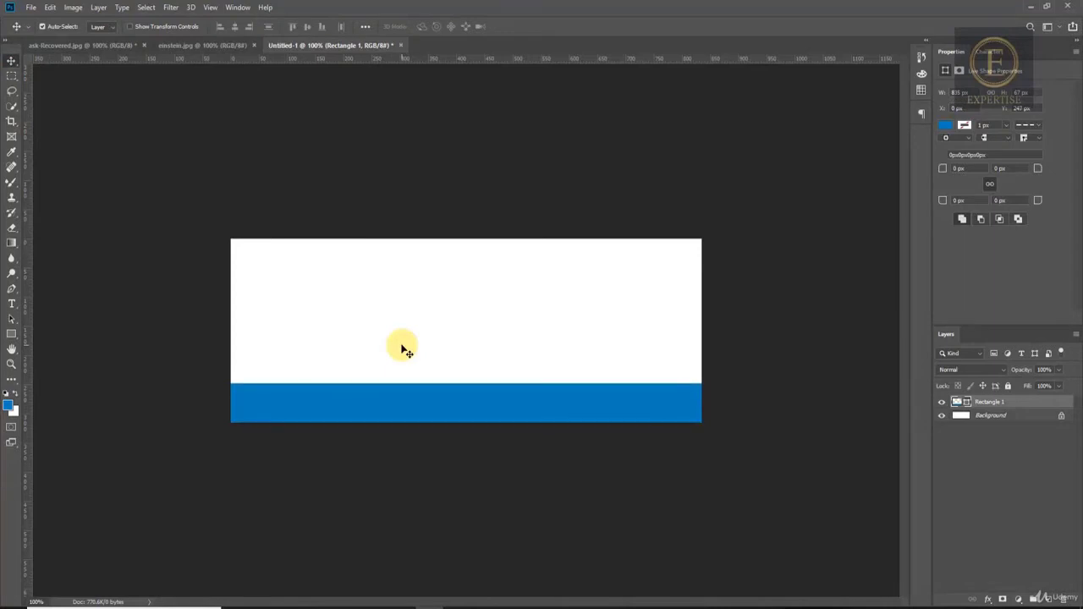
Step: Clear the selection in ask-Recovered.jpg and sample the darker blue behind WE ANSWER as the foreground colour
click(179, 46)
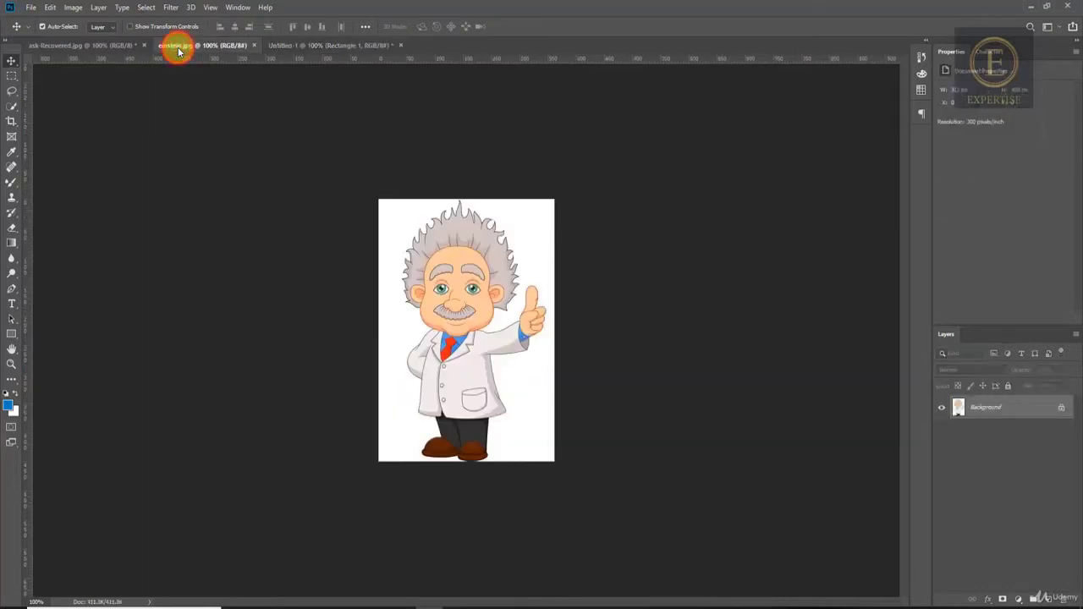
click(89, 47)
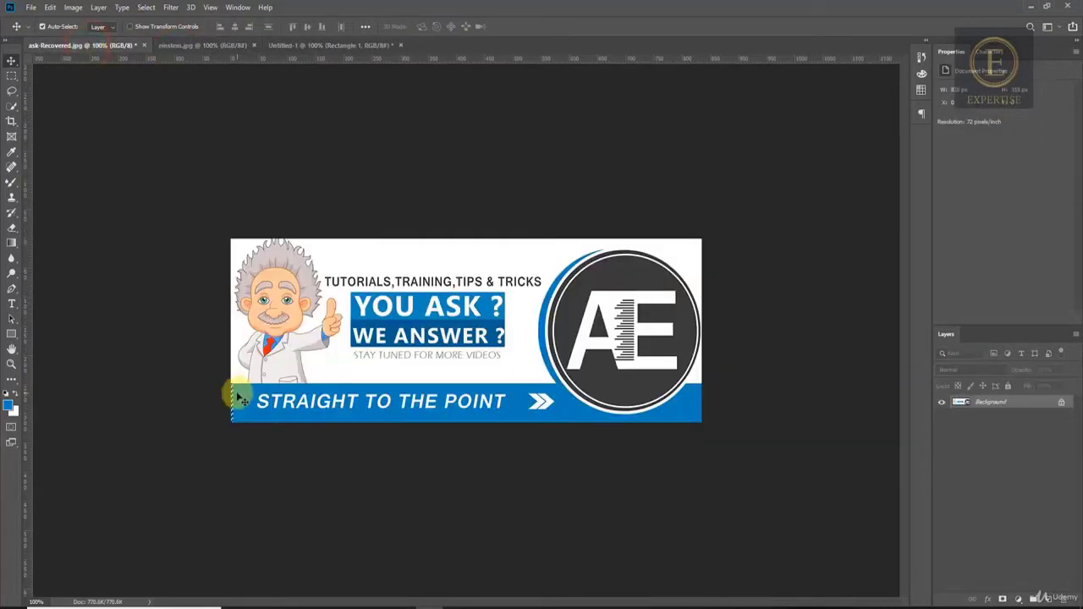
click(12, 75)
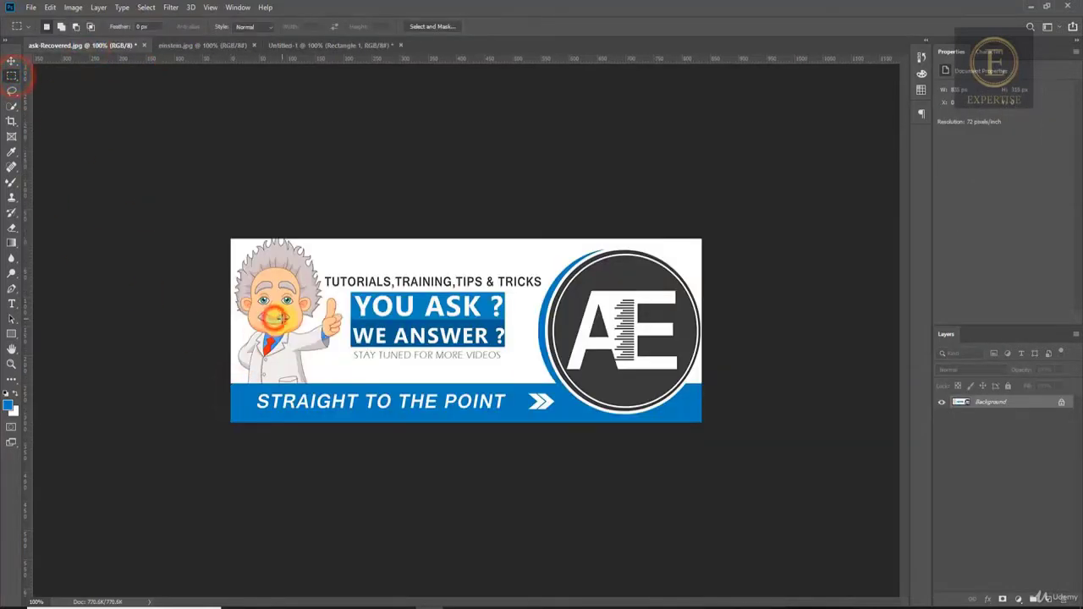
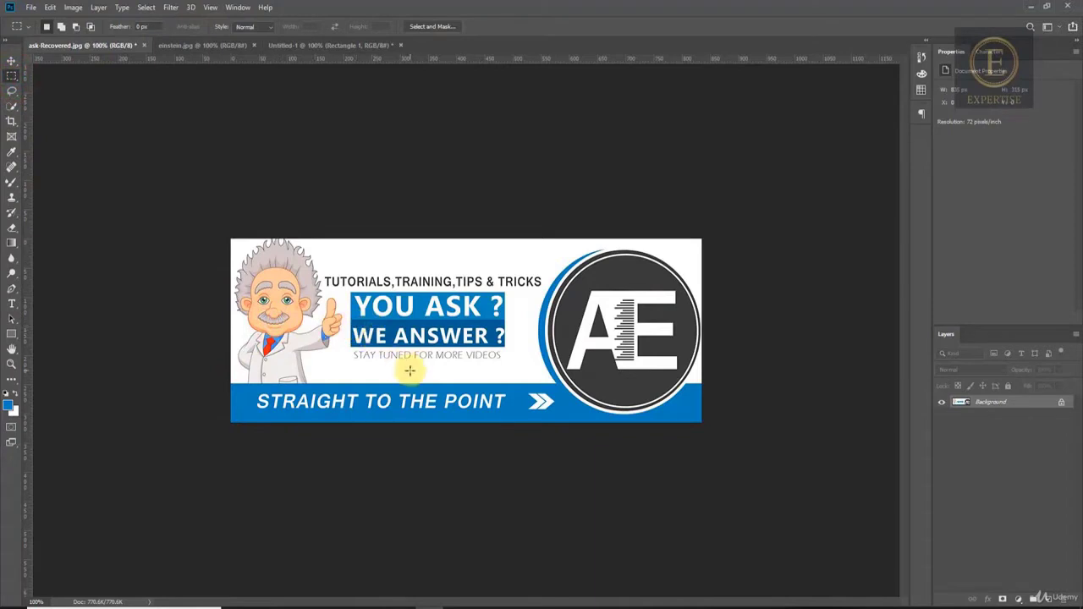
click(12, 152)
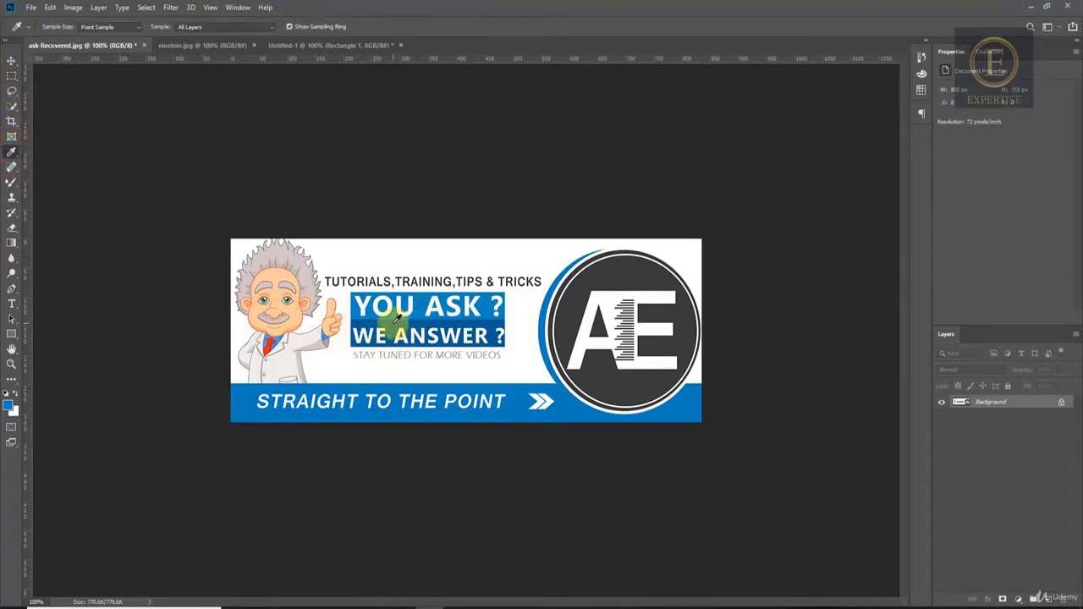
Step: Draw a dark blue rectangle about 257 × 50 px on a new layer in Untitled-1 and move it down to just above the bottom band
click(295, 46)
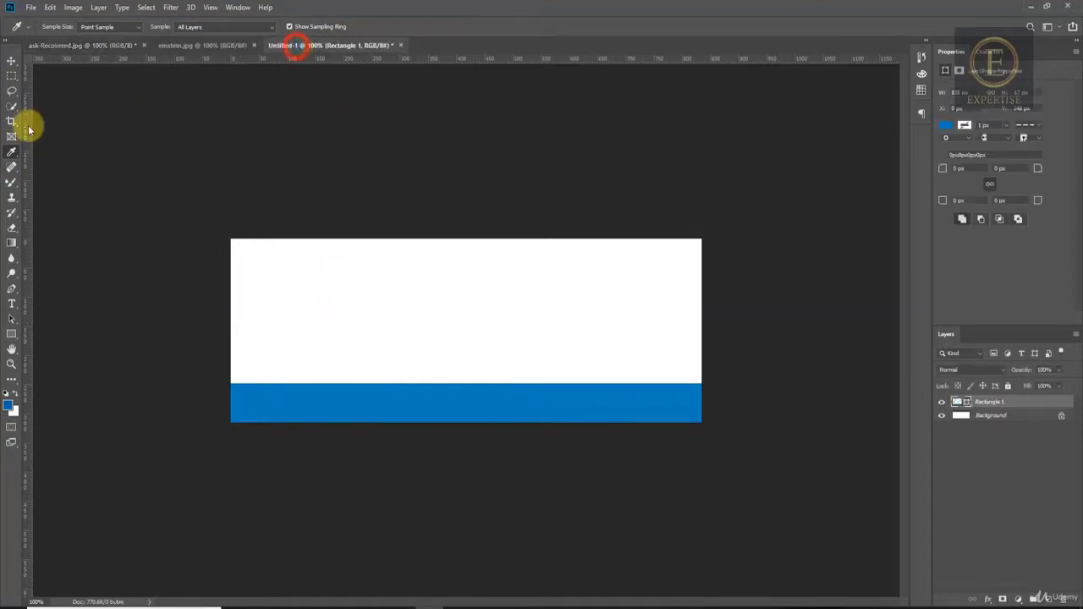
click(11, 333)
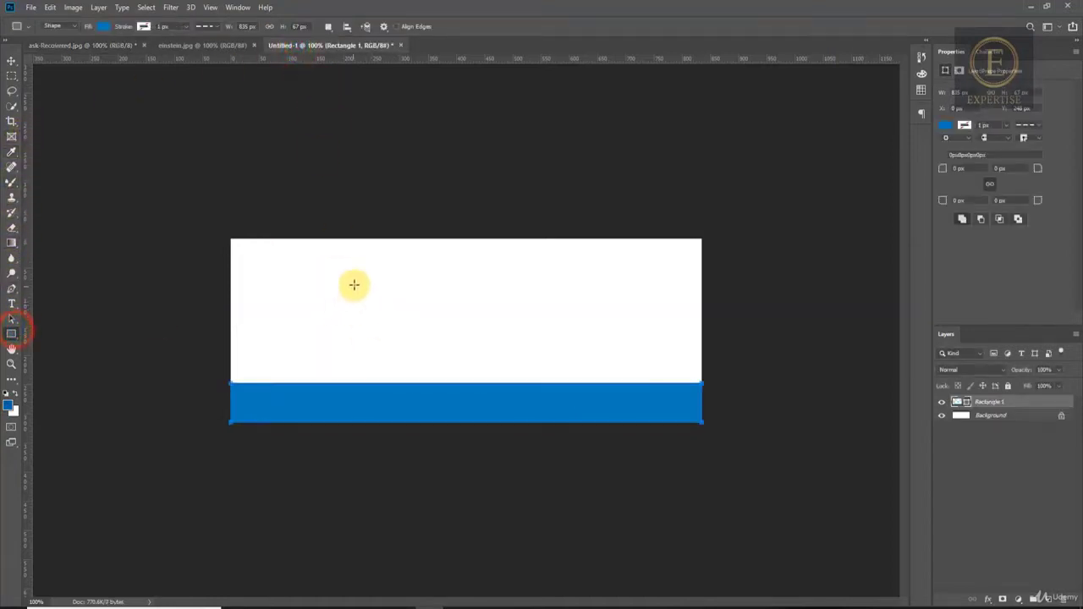
click(1049, 599)
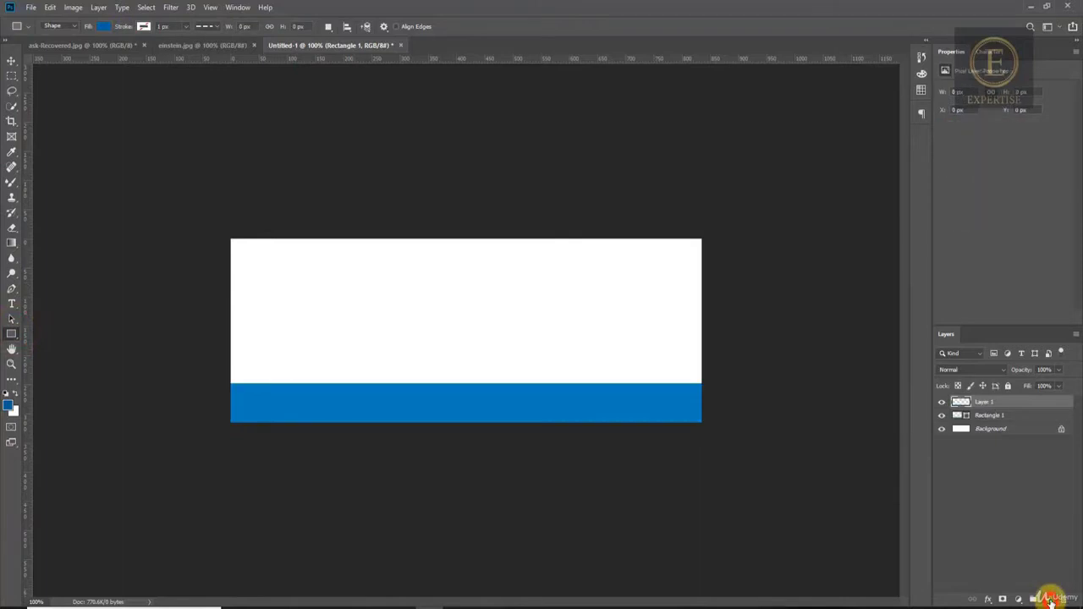
drag(367, 289, 512, 310)
click(12, 61)
drag(448, 296, 451, 337)
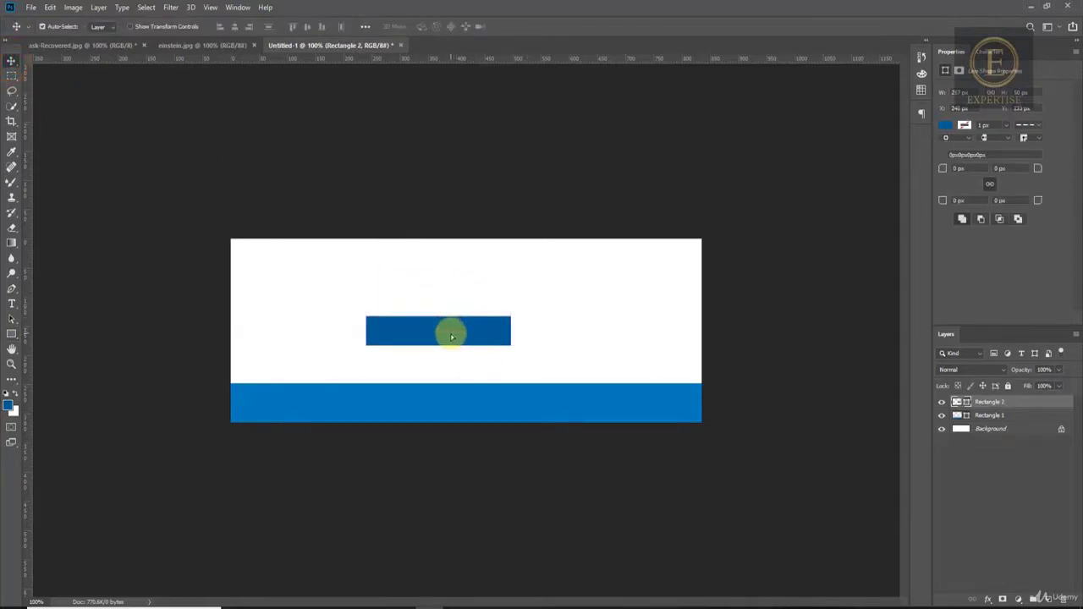
Step: Sample the lighter blue behind YOU ASK in ask-Recovered.jpg as the foreground colour and return to Untitled-1
click(107, 46)
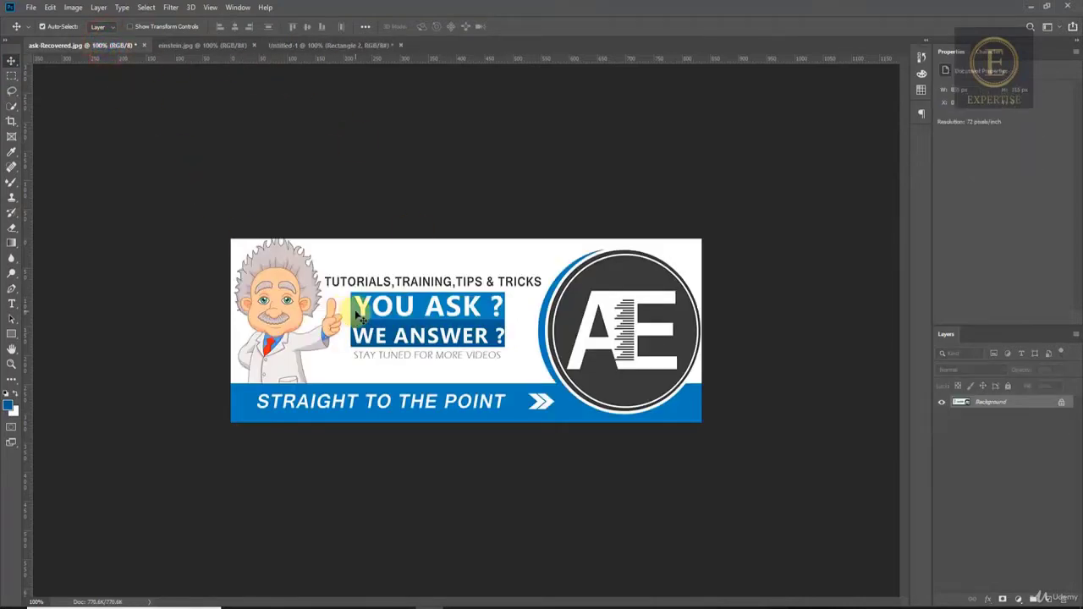
key(i)
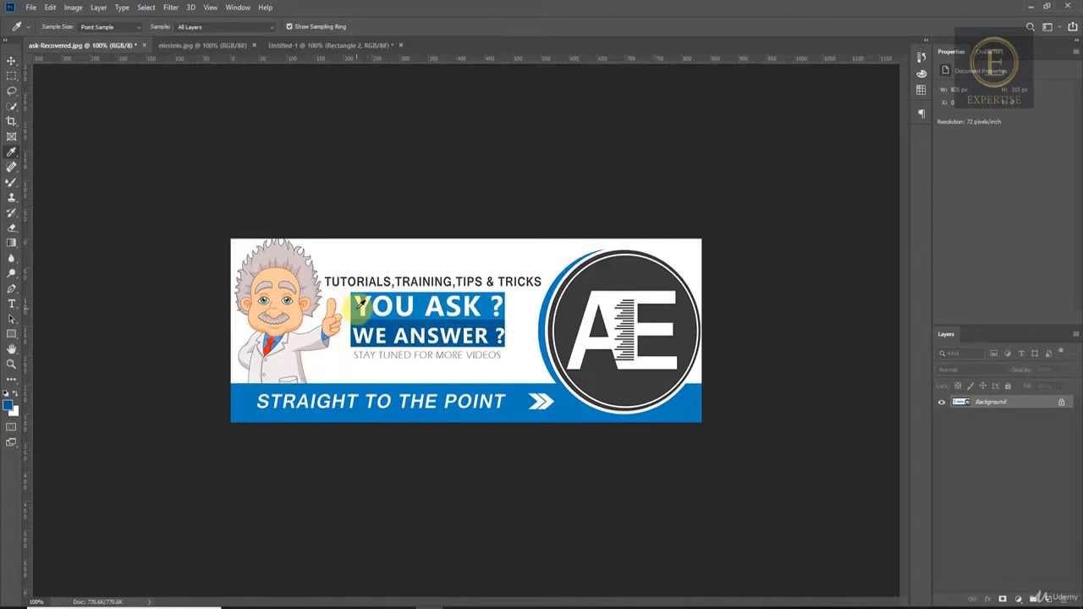
click(333, 45)
Step: Duplicate the dark blue rectangle directly above itself and recolour the copy with the sampled lighter blue
click(11, 60)
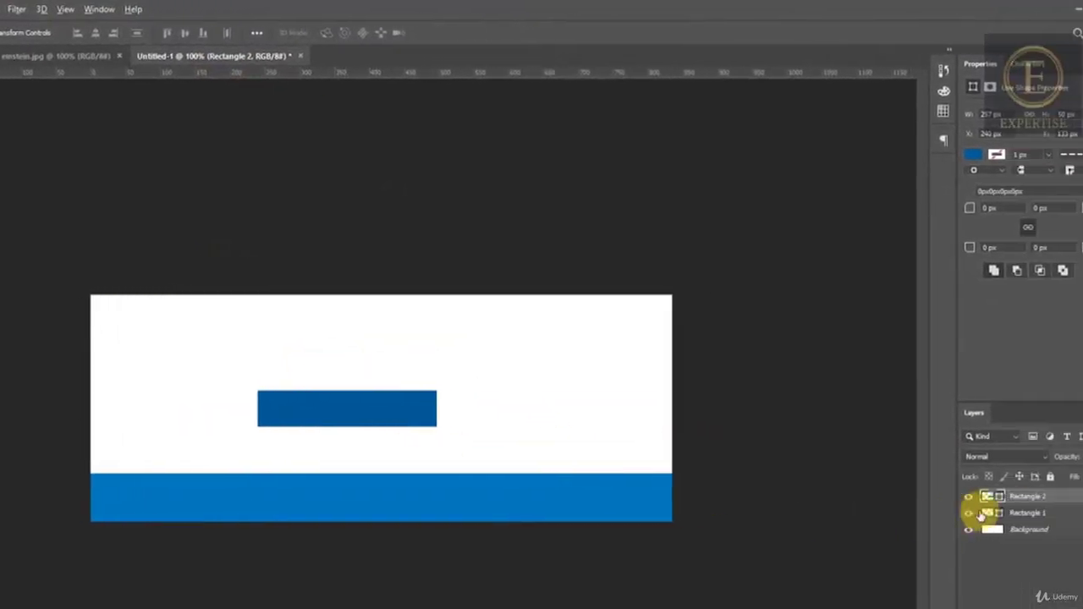
click(994, 497)
drag(278, 415, 279, 380)
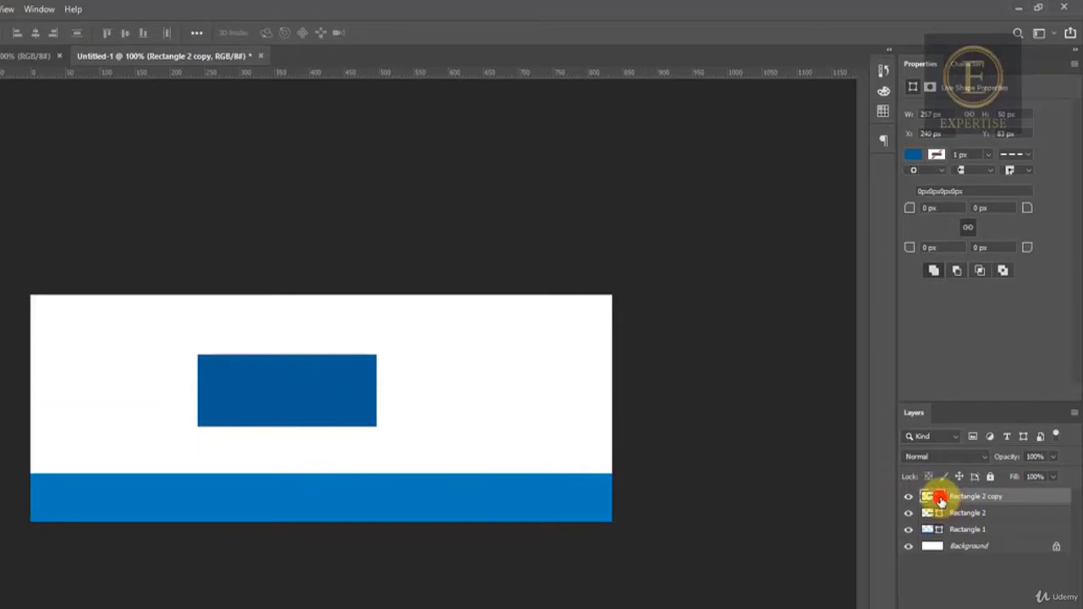
double_click(940, 500)
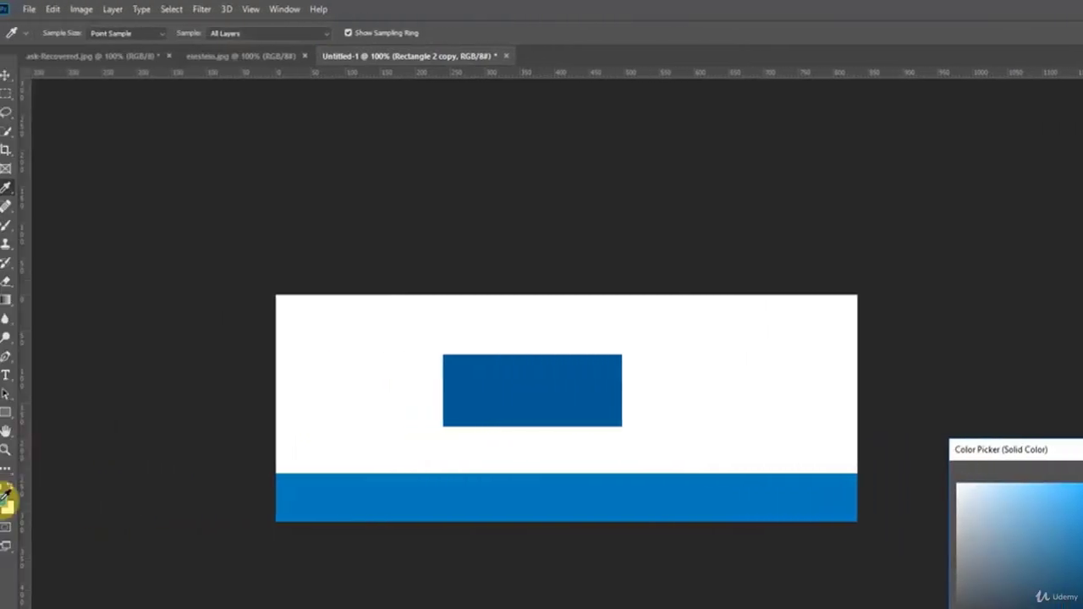
click(6, 498)
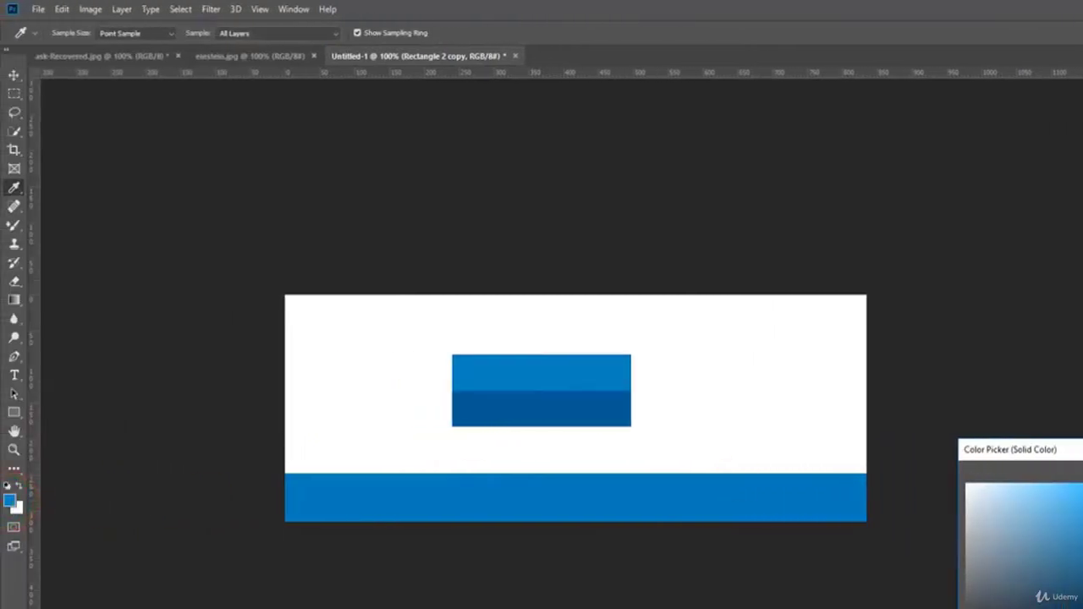
key(Return)
Step: Adjust the lighter rectangle's top edge to a height of about 54 px, comparing it with the reference banner
key(ctrl+t)
click(542, 353)
drag(542, 353, 543, 346)
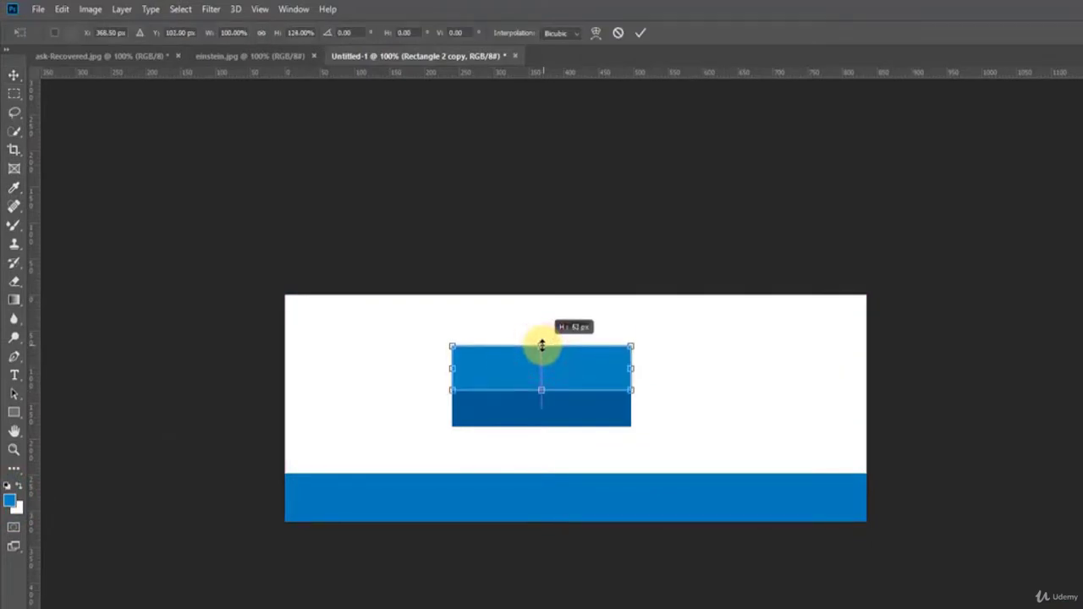
key(Return)
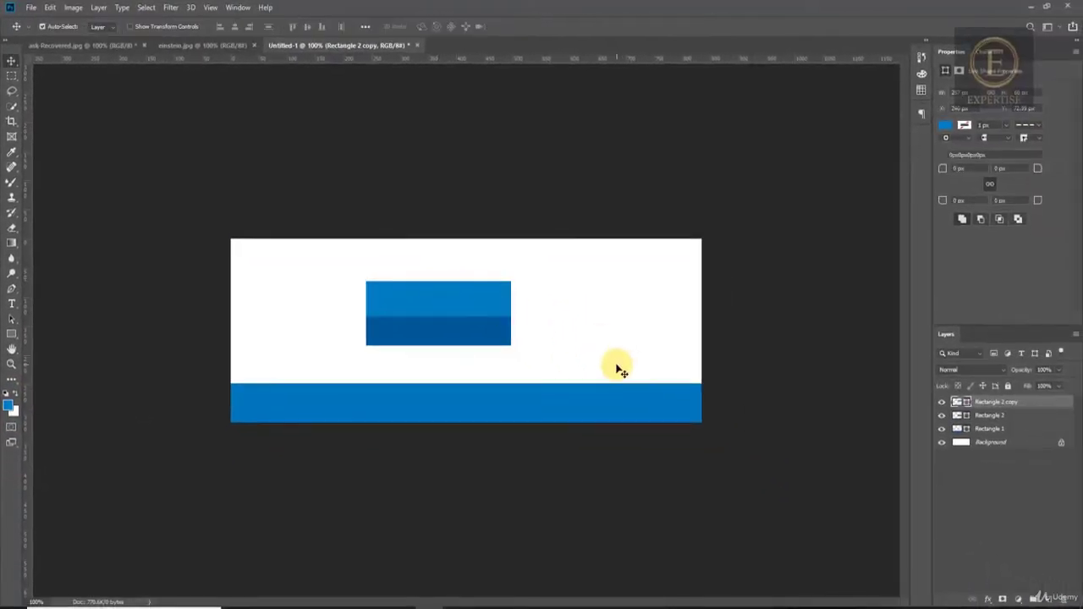
click(114, 47)
click(316, 47)
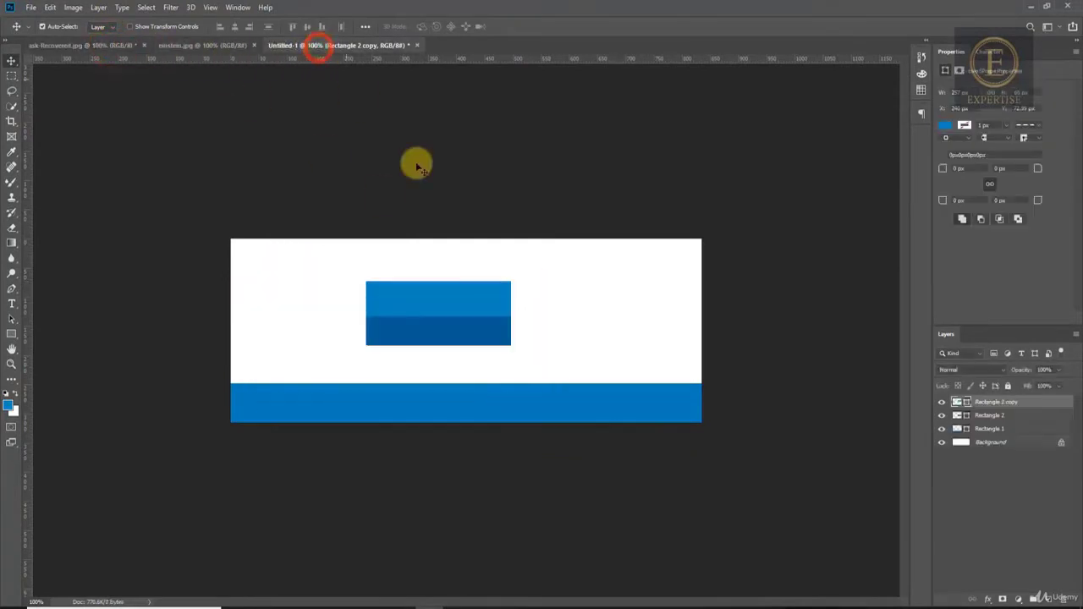
key(ctrl+t)
drag(438, 280, 437, 284)
key(Return)
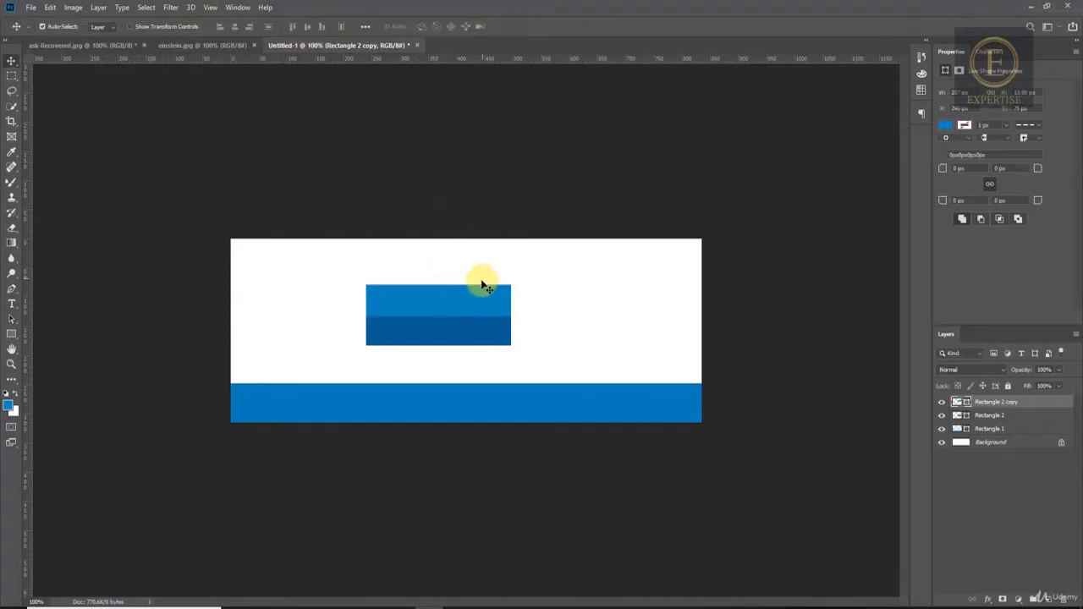
Step: Move the two stacked blue rectangles together 40 px to the left
shift+click(1006, 418)
key(Left)
key(Left)
key(Left)
key(Left)
key(Left)
key(Left)
key(Left)
key(Left)
key(Left)
key(Left)
key(Left)
key(Left)
key(Left)
key(Left)
key(Left)
key(Left)
key(Left)
key(Left)
key(Left)
key(Left)
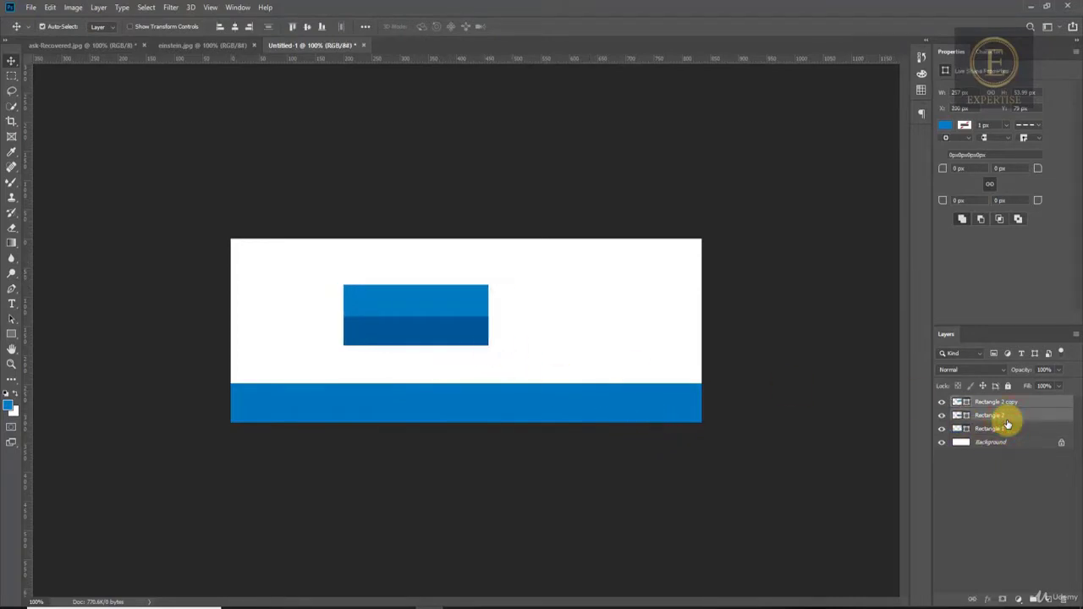
Step: Sample the lower rectangle's dark blue as the foreground colour and check its hex code
click(988, 417)
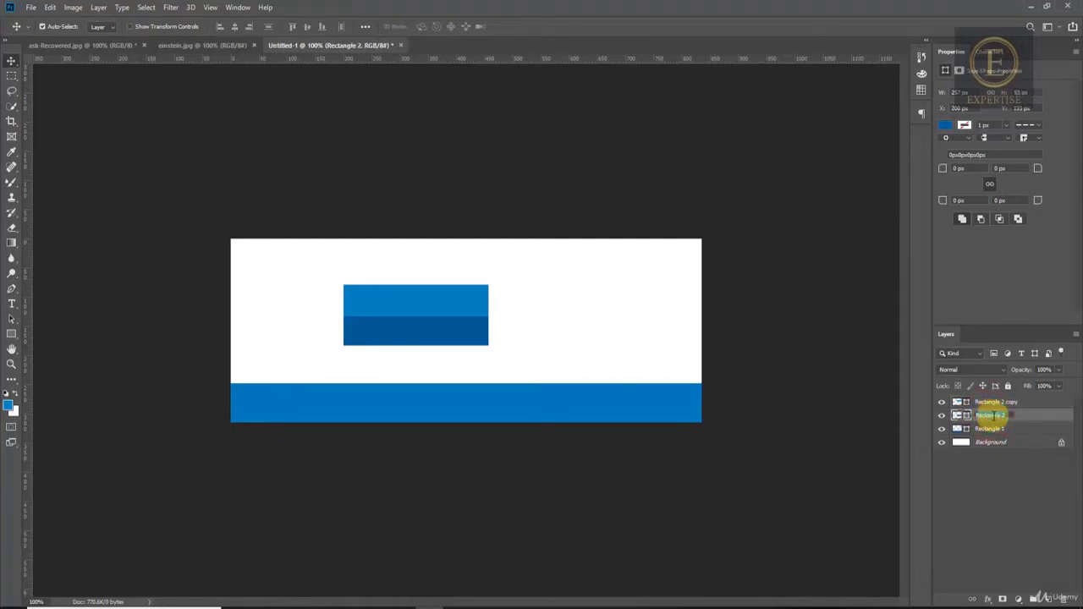
click(1030, 415)
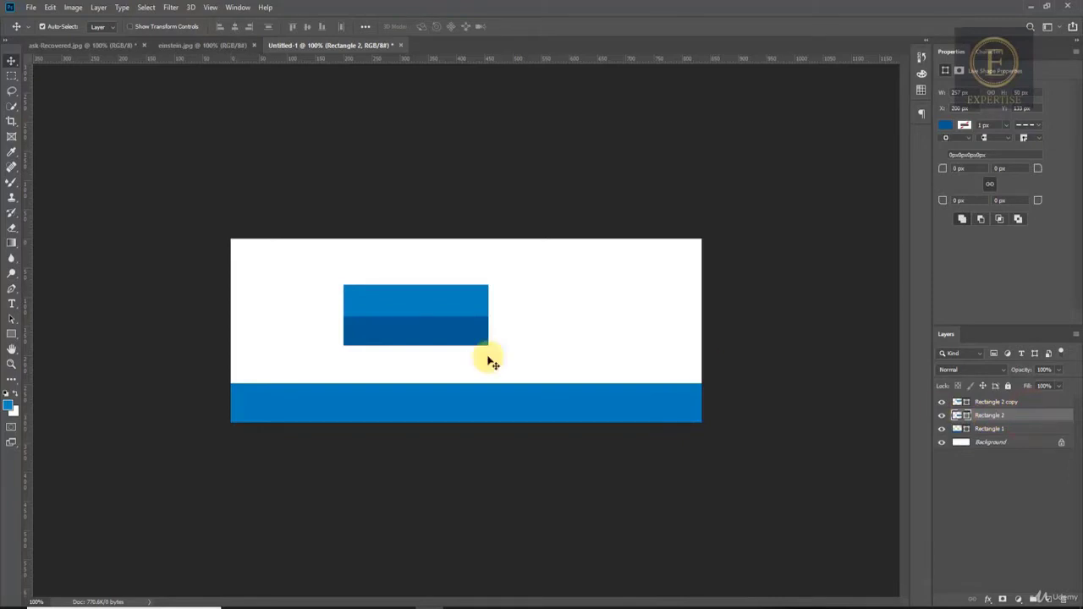
key(i)
click(431, 330)
click(9, 407)
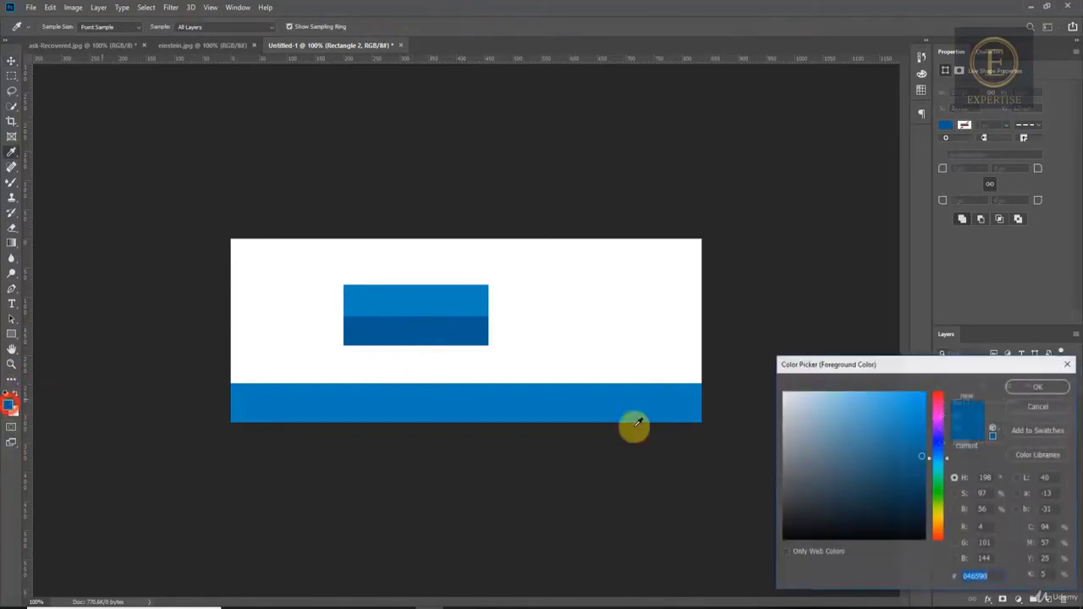
drag(990, 577, 952, 574)
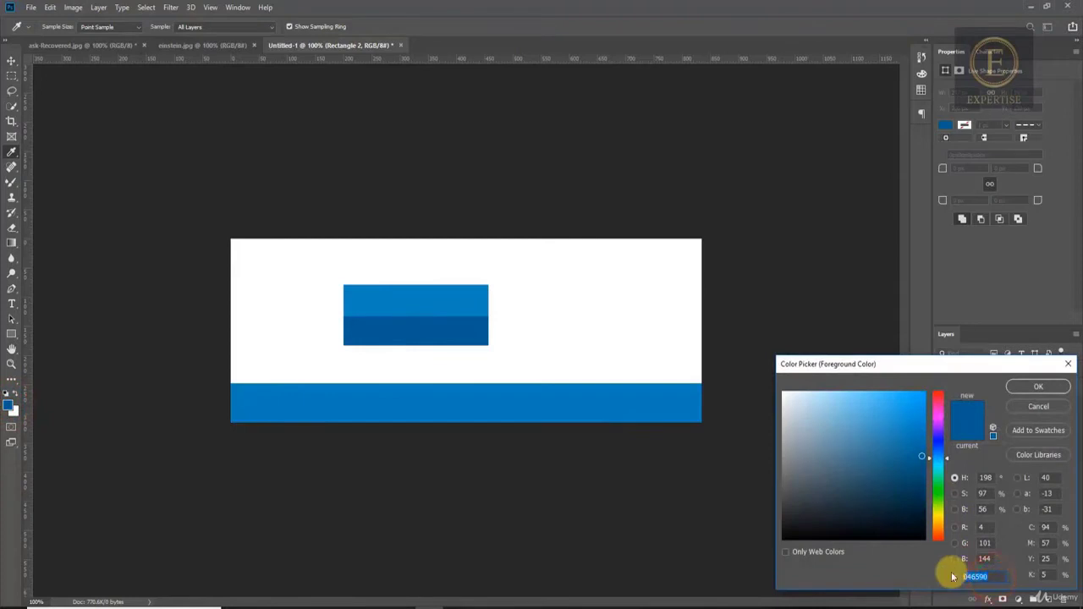
click(1039, 411)
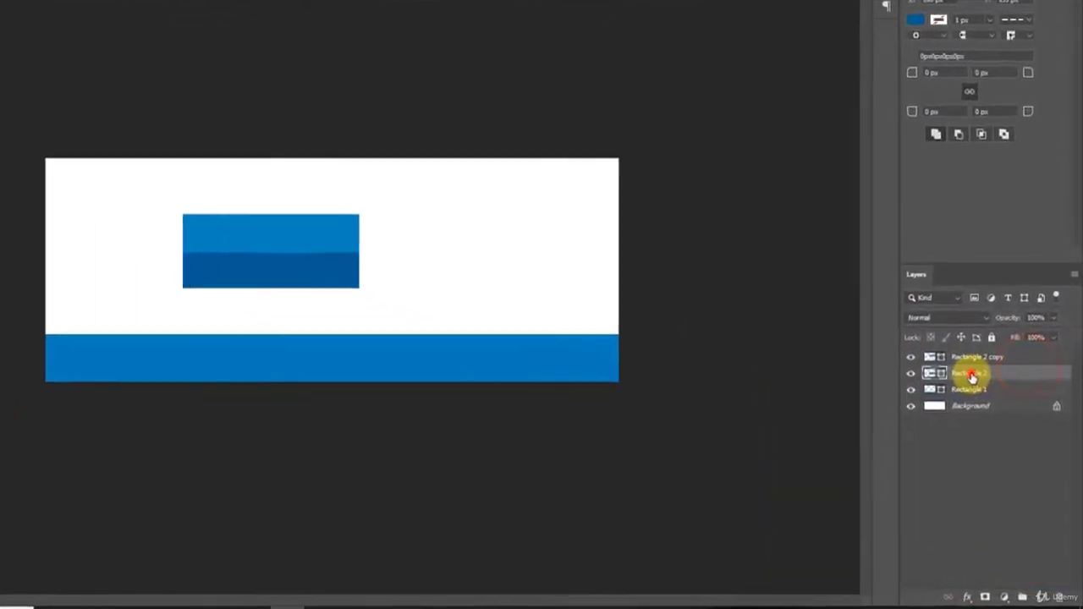
Step: Rename the dark rectangle's layer blue_bottom and the lighter copy's layer blue_top
click(990, 415)
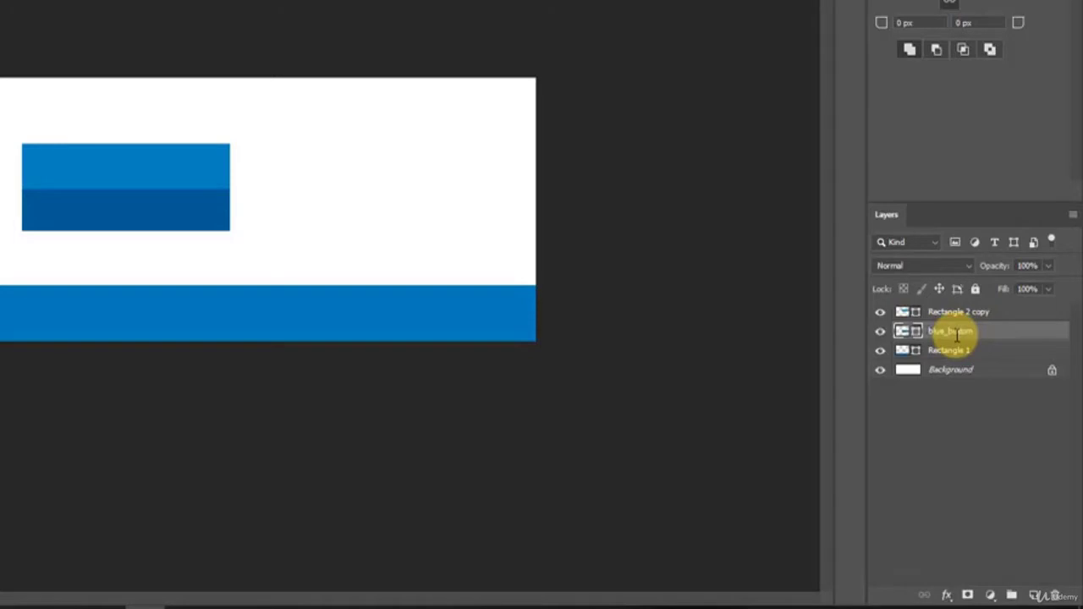
double_click(949, 313)
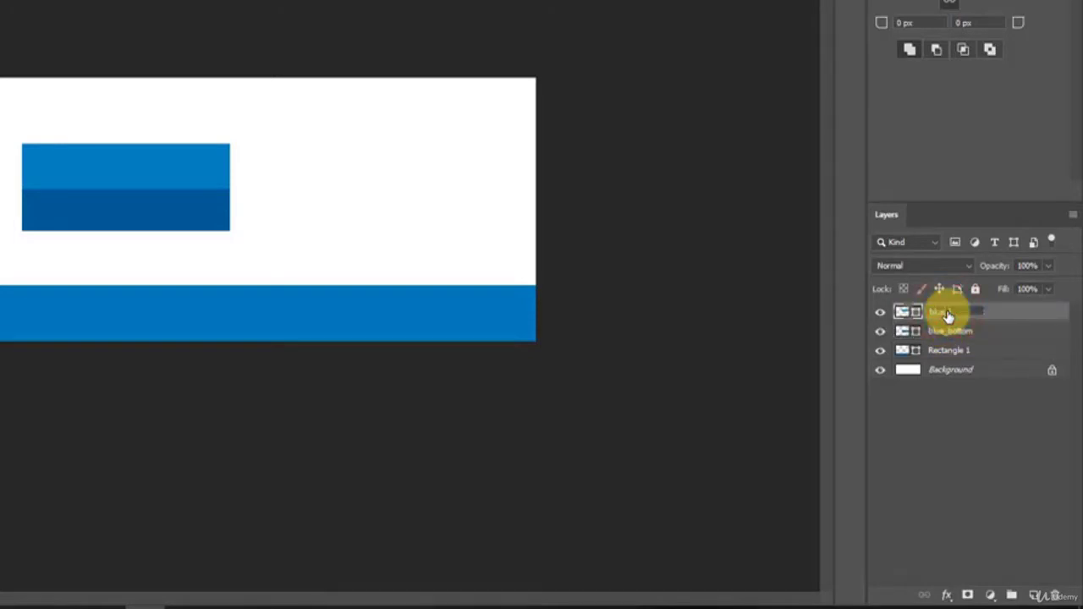
shift+click(988, 335)
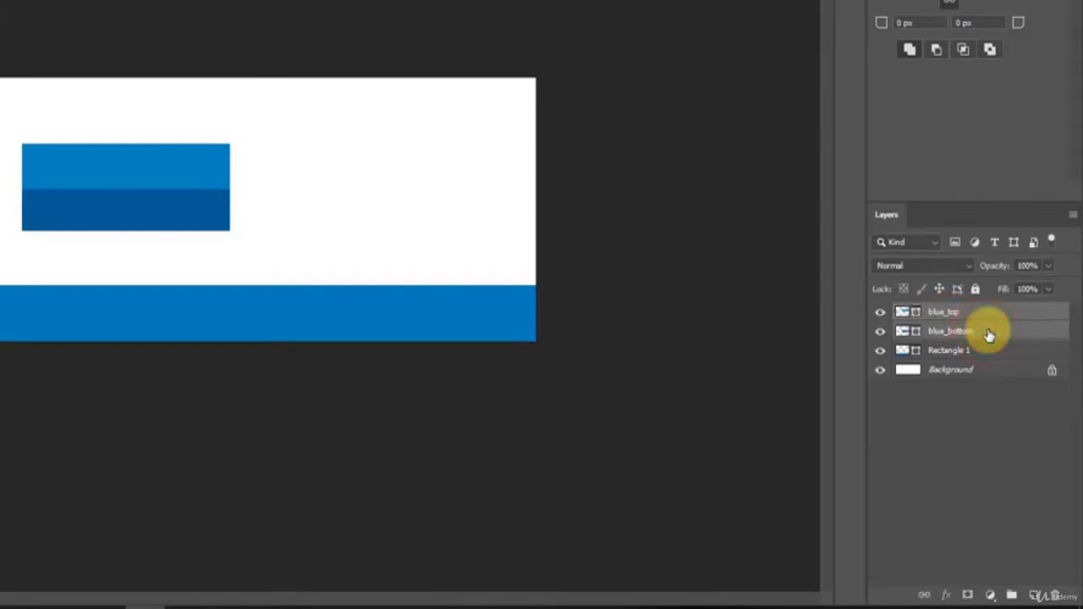
Step: Rename the layer of the full-width blue band as footer
click(954, 354)
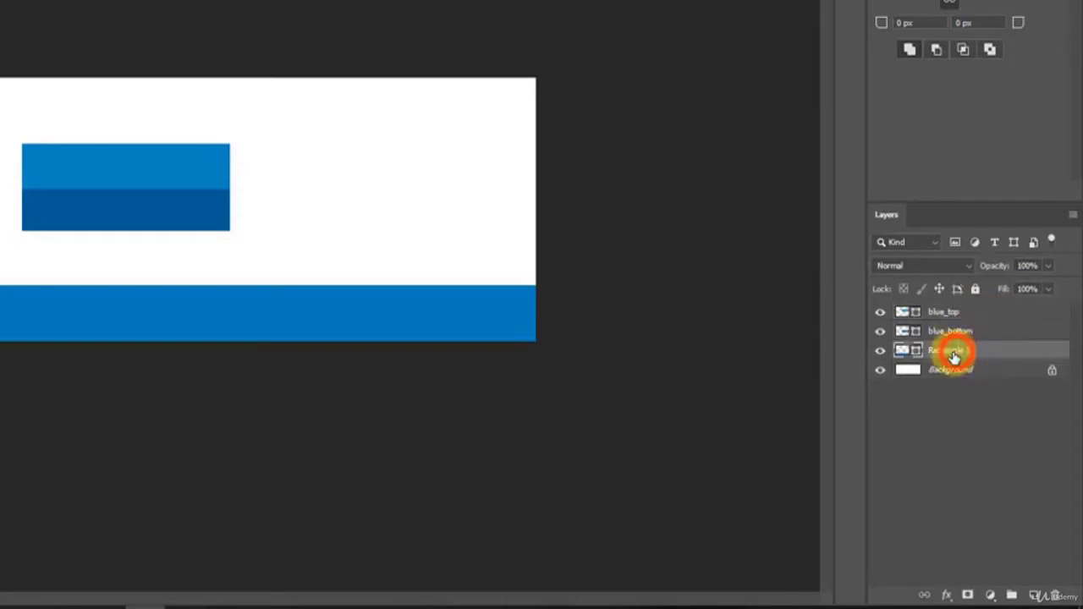
double_click(954, 352)
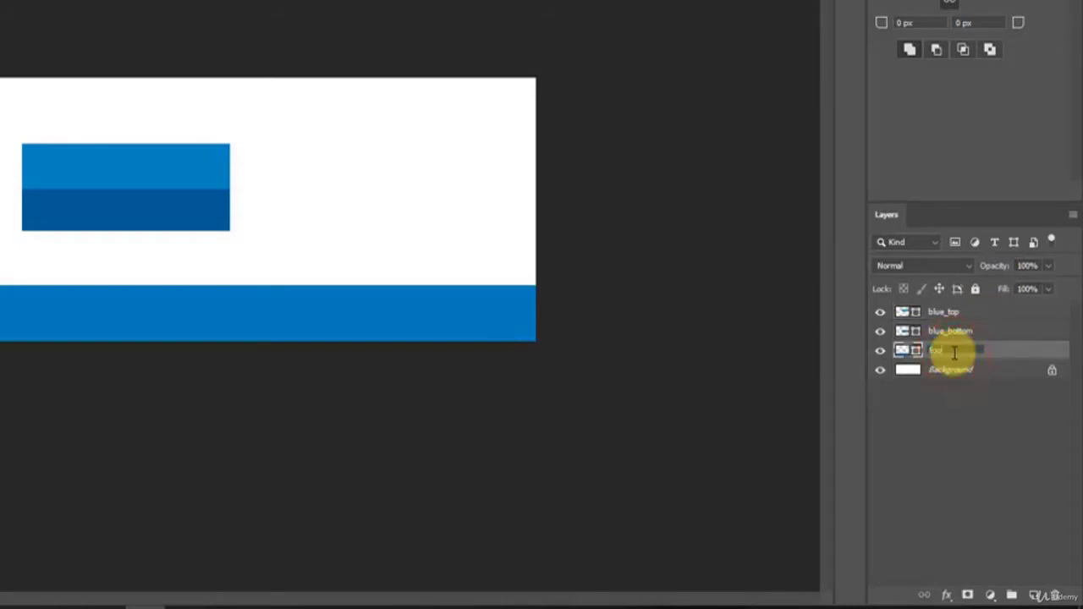
text(footer)
key(Return)
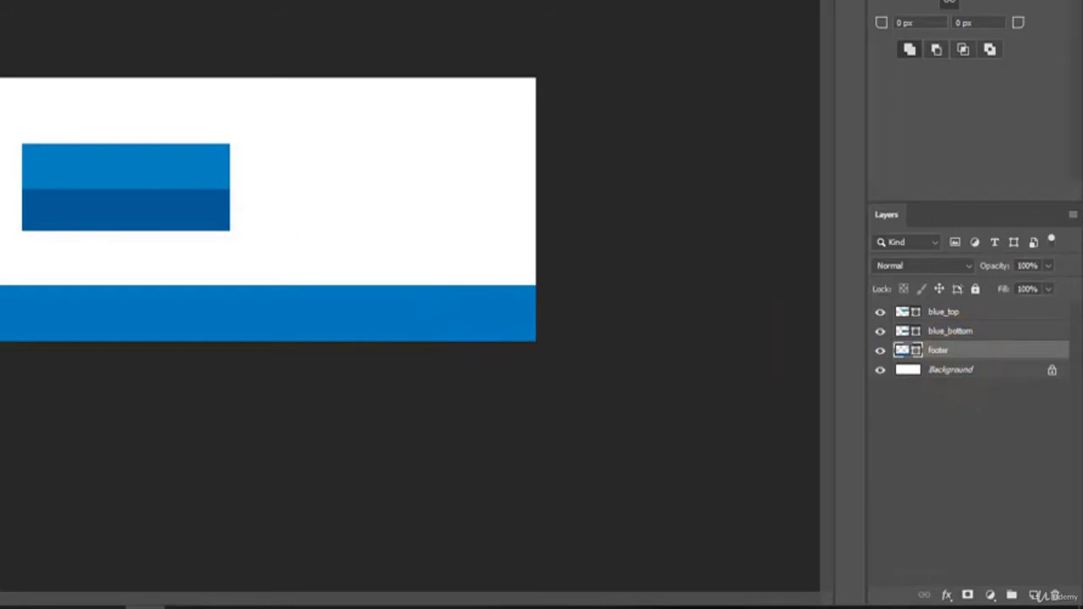
click(237, 316)
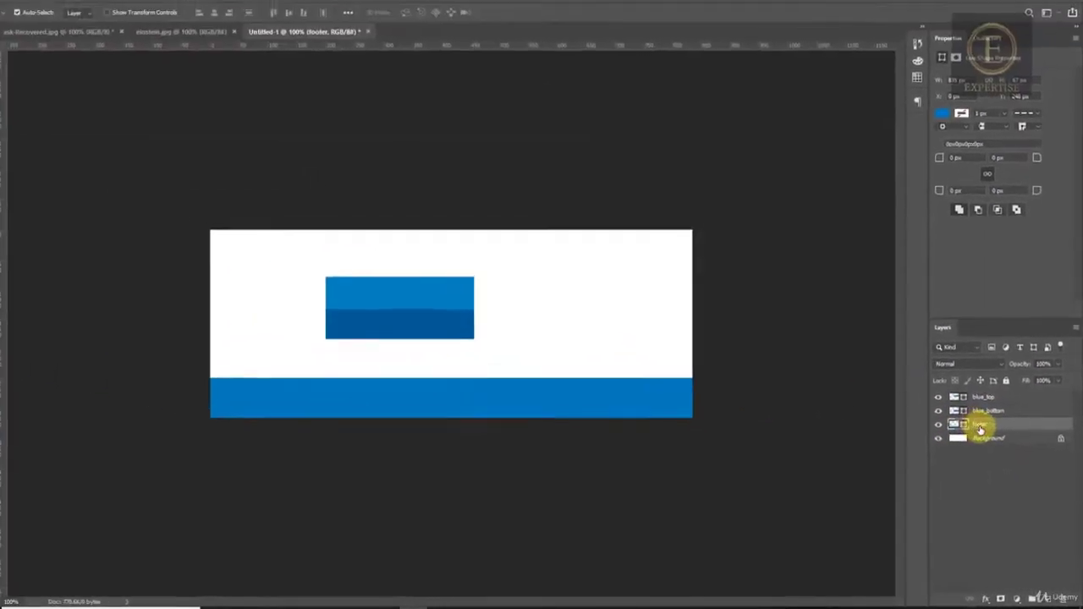
click(980, 430)
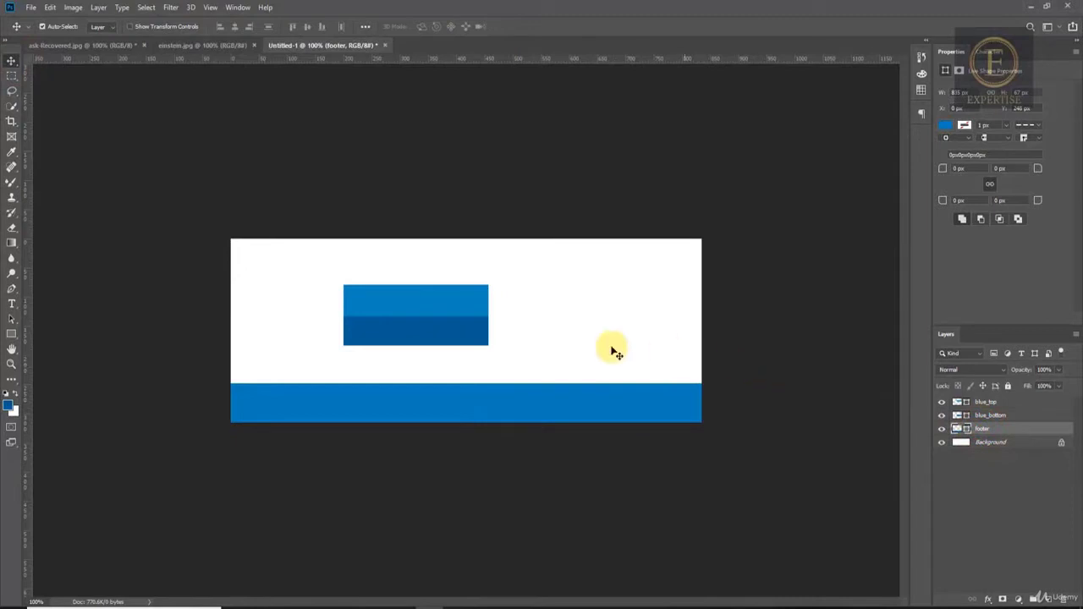
Step: Place guides around the AE logo in ask-Recovered.jpg: a vertical one at 545 px and horizontal ones above and below the circle
click(88, 46)
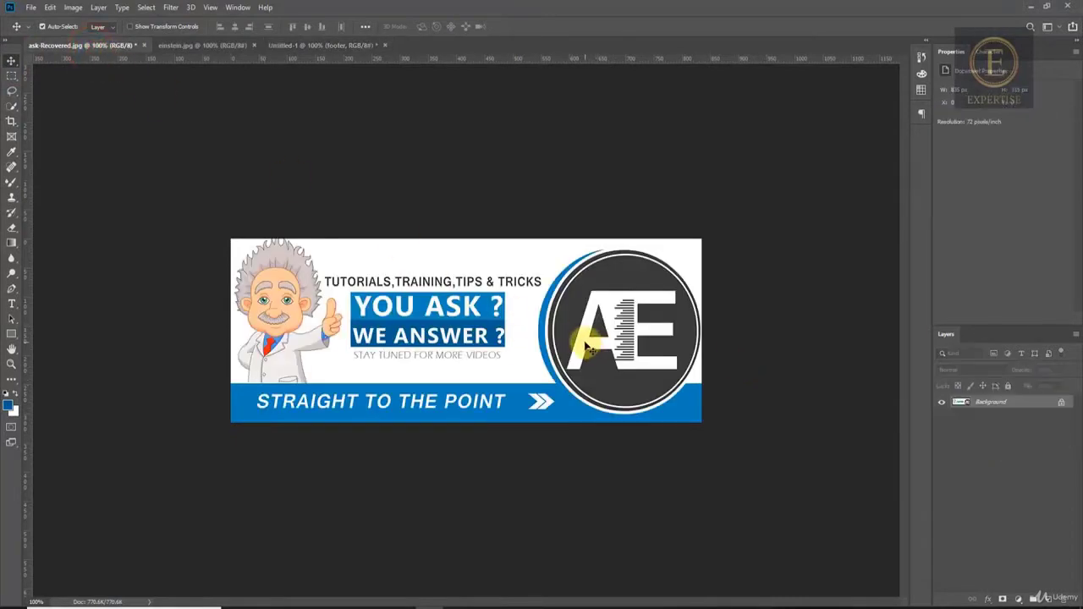
key(i)
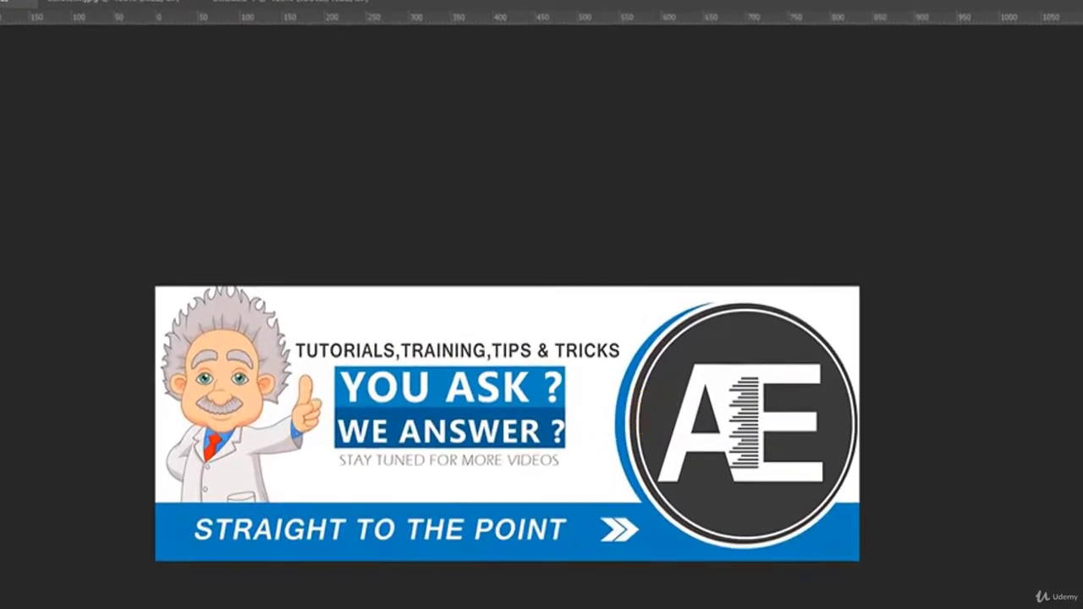
drag(2, 262, 615, 287)
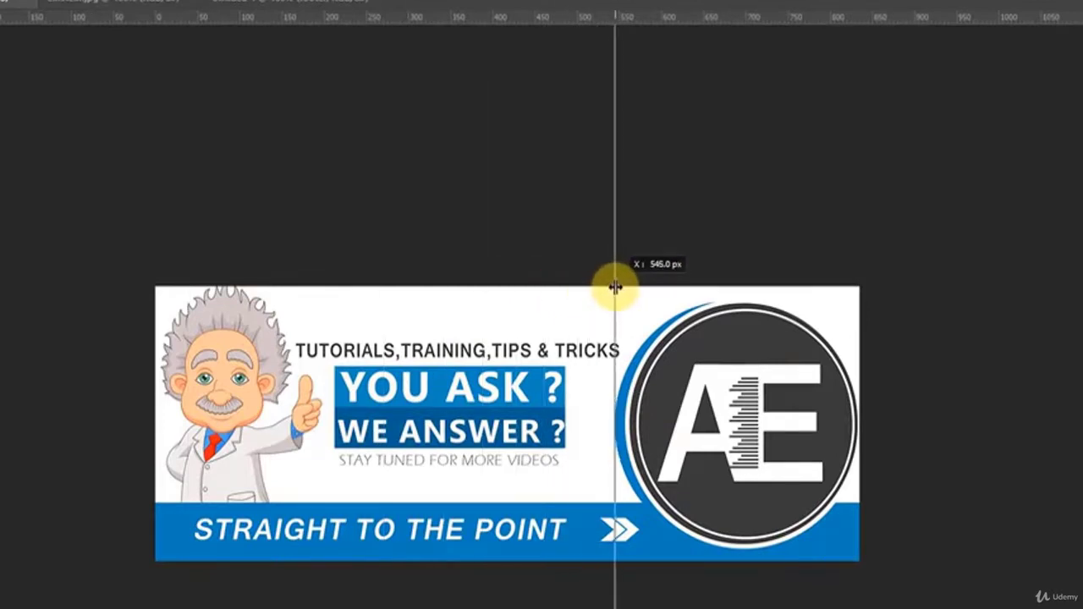
drag(615, 287, 615, 287)
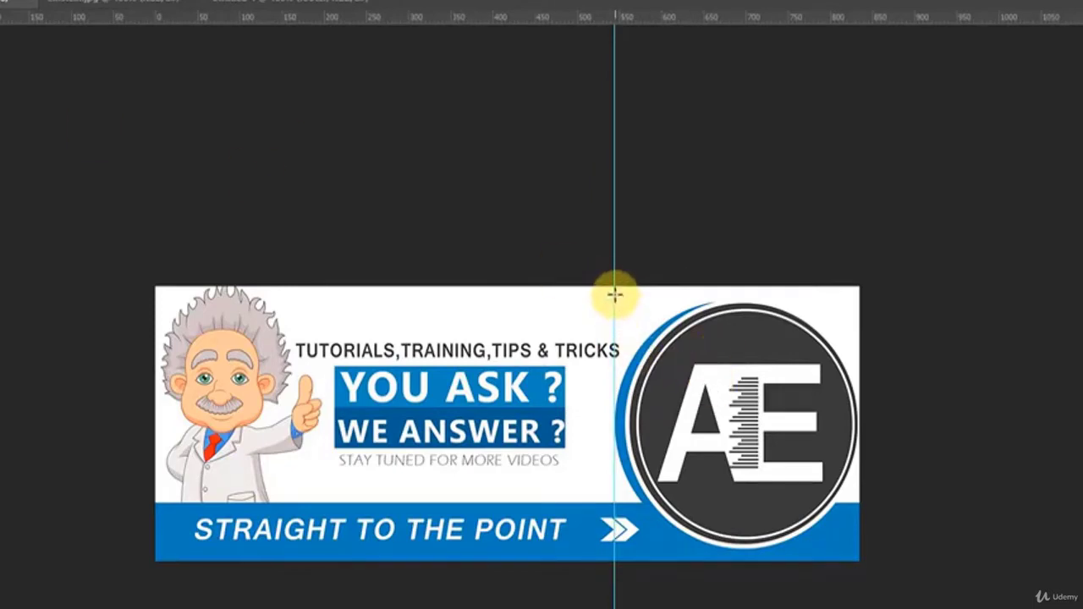
drag(583, 18, 658, 301)
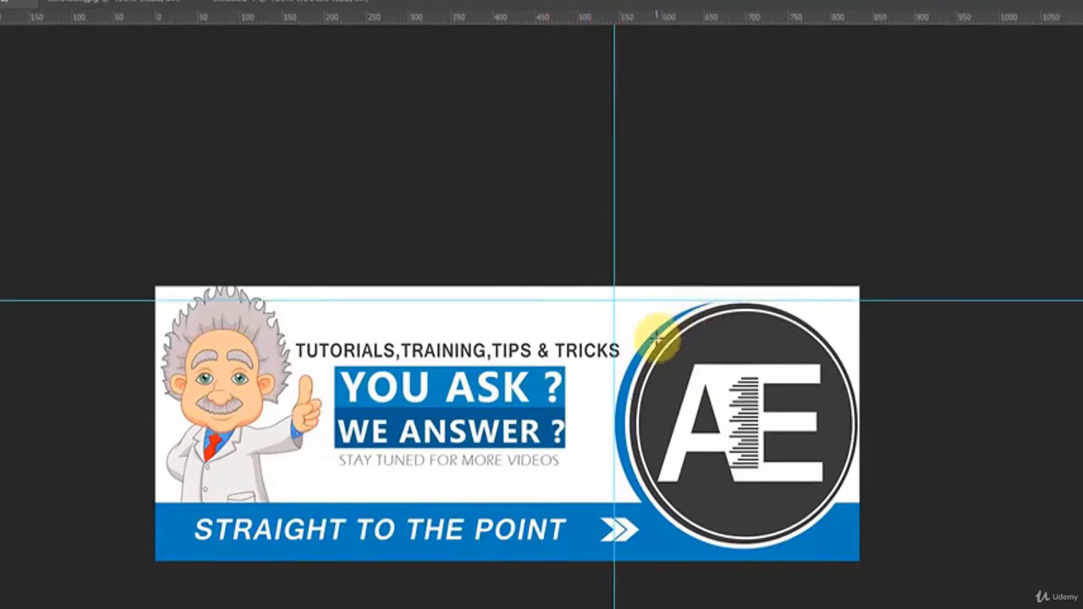
drag(702, 15, 719, 554)
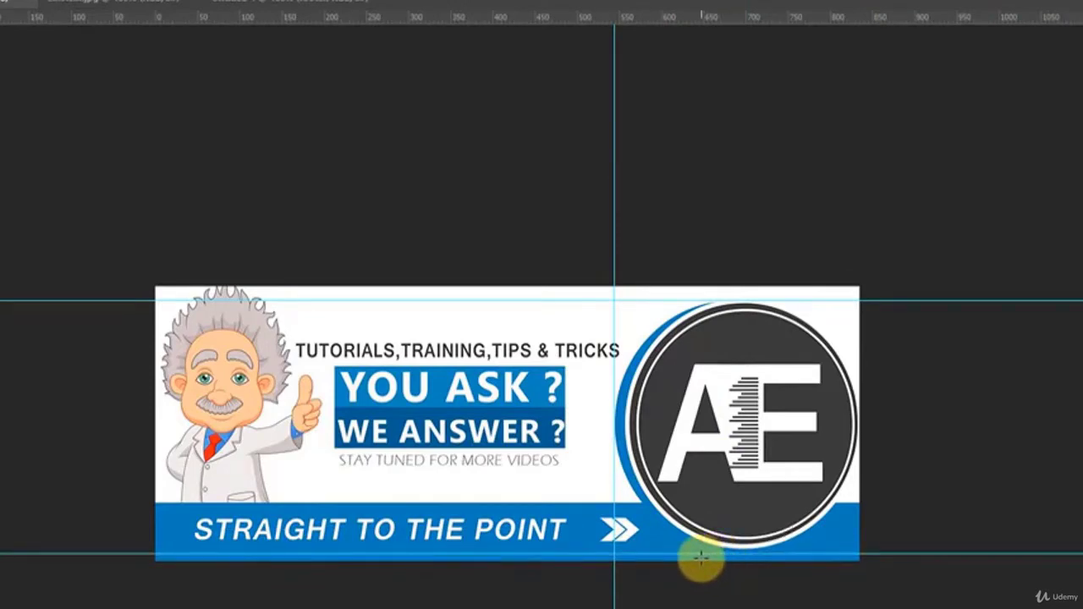
Step: Measure the AE logo circle with a rectangular selection from the upper guide intersection to the canvas's right edge and lower guide
click(701, 334)
click(614, 301)
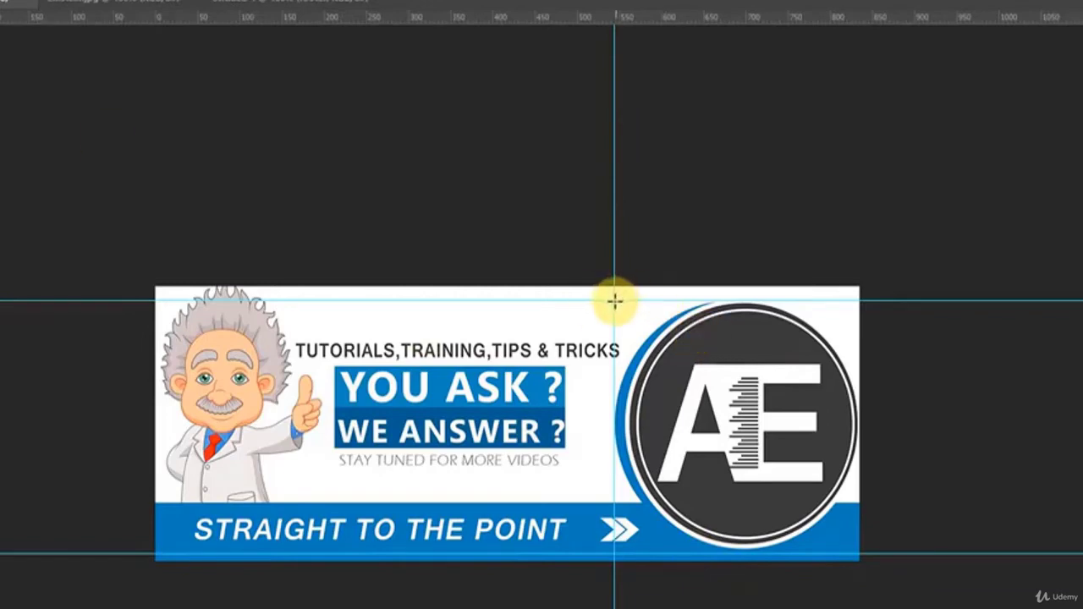
drag(614, 301, 873, 550)
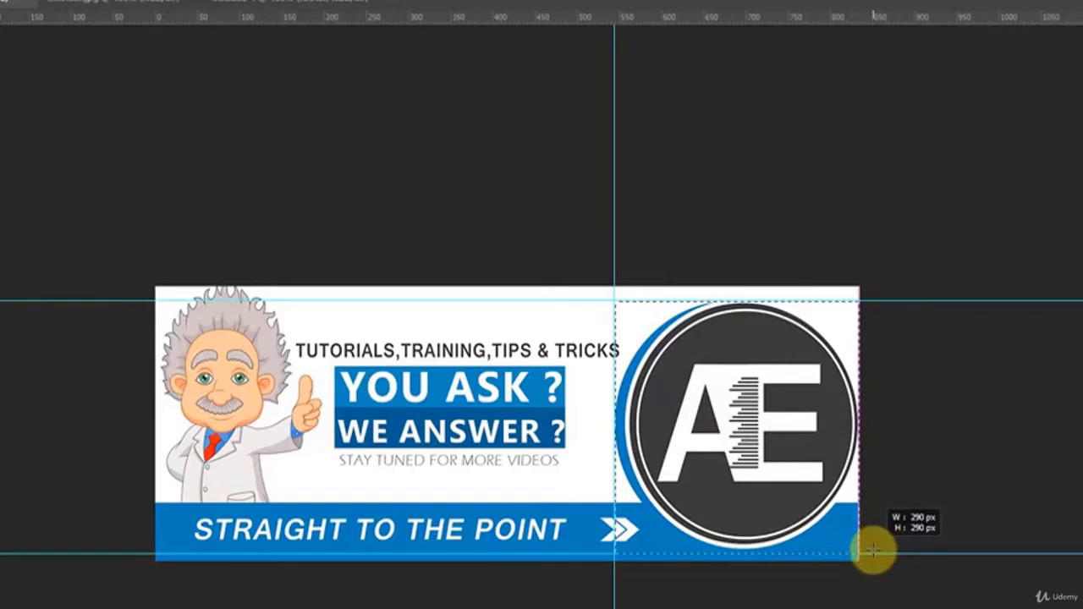
drag(873, 550, 870, 550)
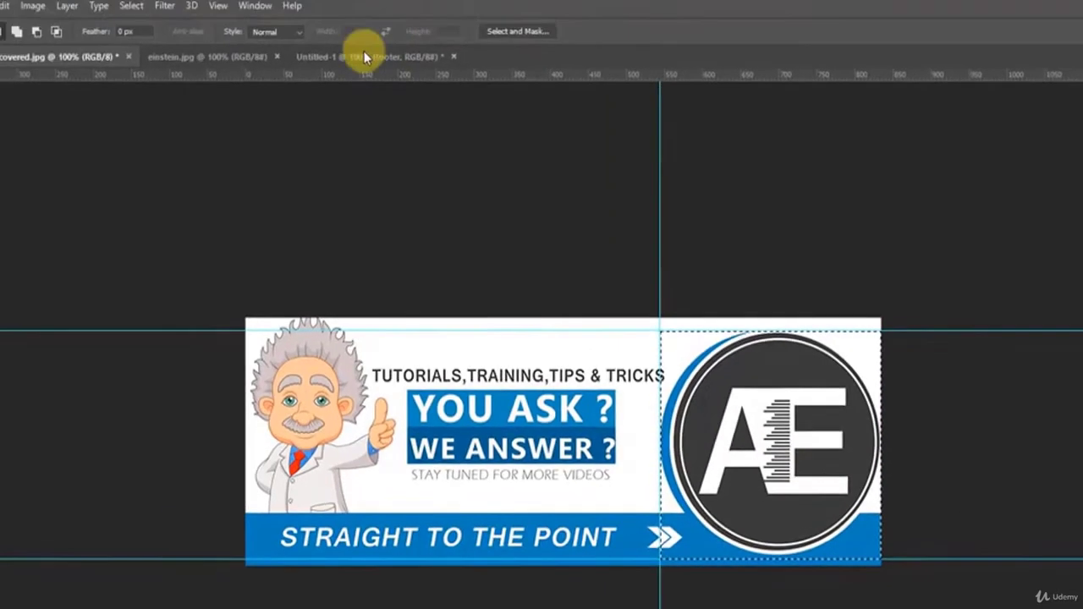
Step: Draw a blue circle about 250 px in diameter with the Ellipse tool over the right part of the banner in Untitled-1
click(365, 57)
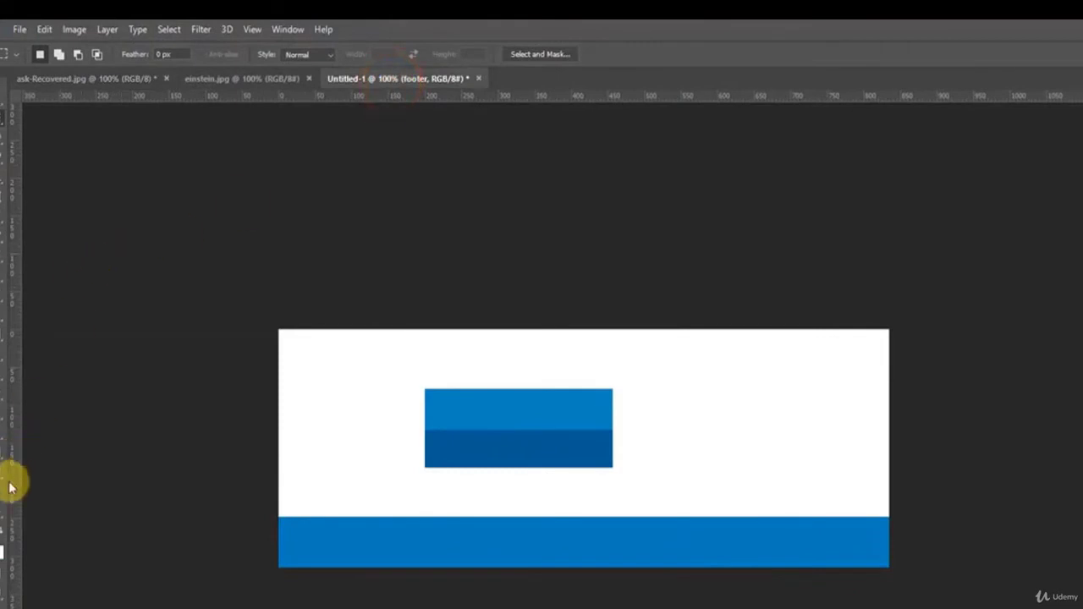
right_click(15, 432)
click(68, 464)
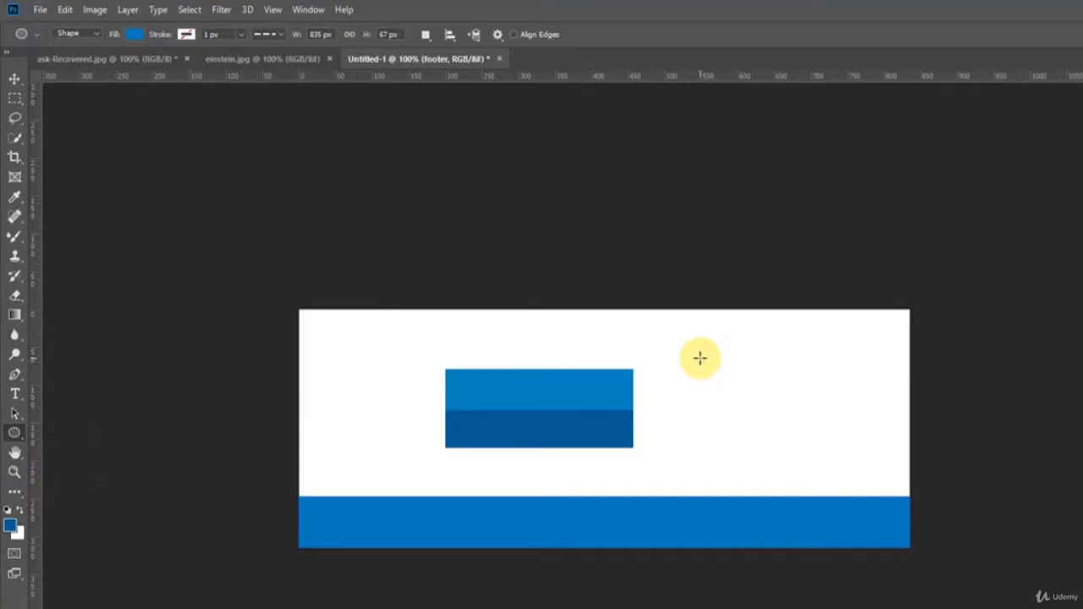
drag(699, 358, 937, 549)
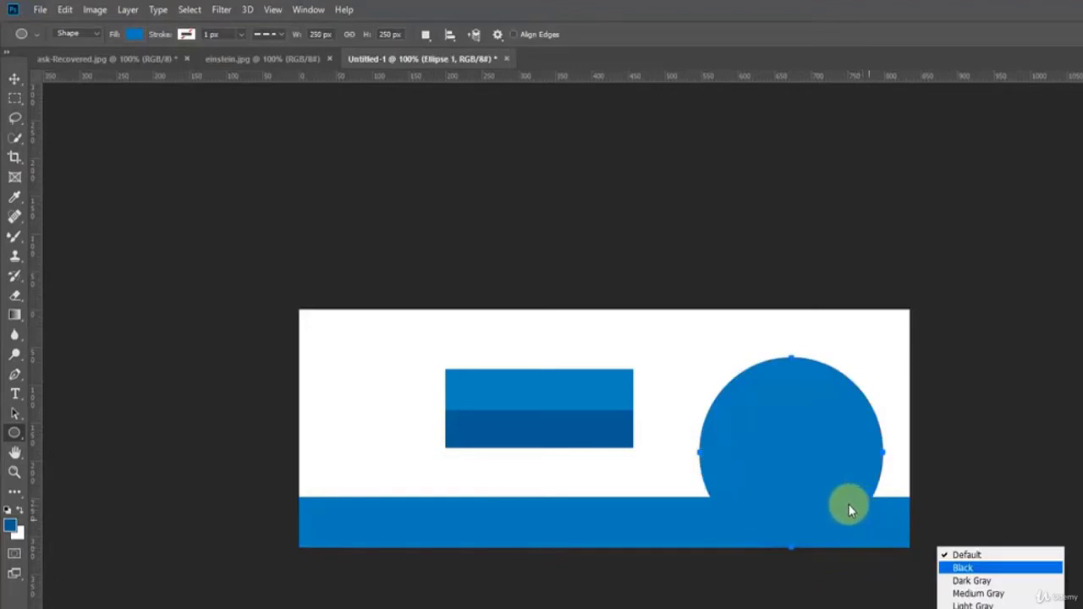
key(Escape)
key(ctrl+r)
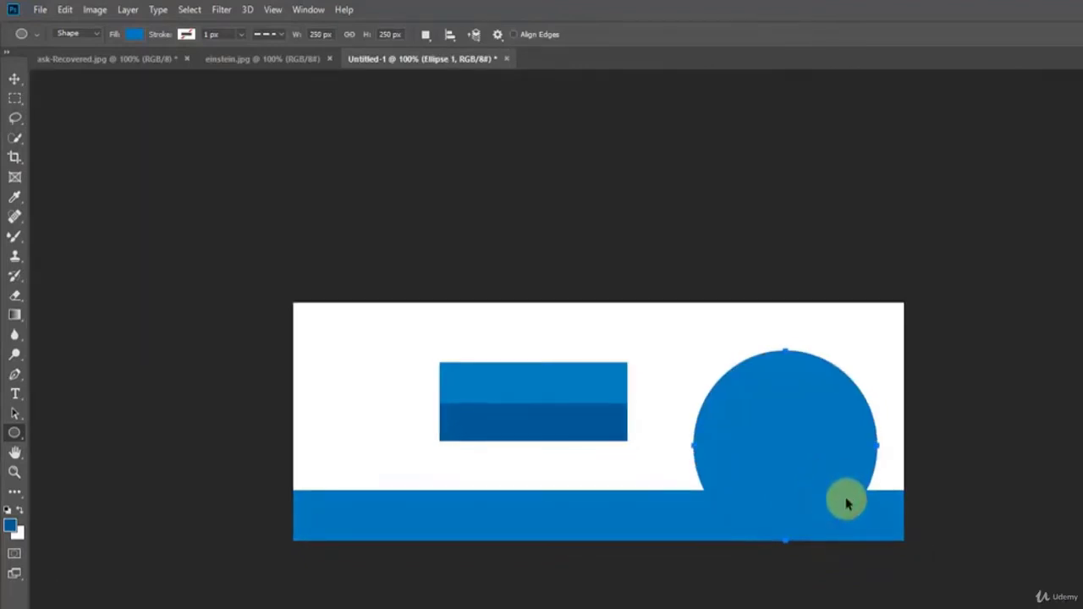
key(ctrl+r)
Step: Scale the blue circle to 116% with Free Transform
key(ctrl+t)
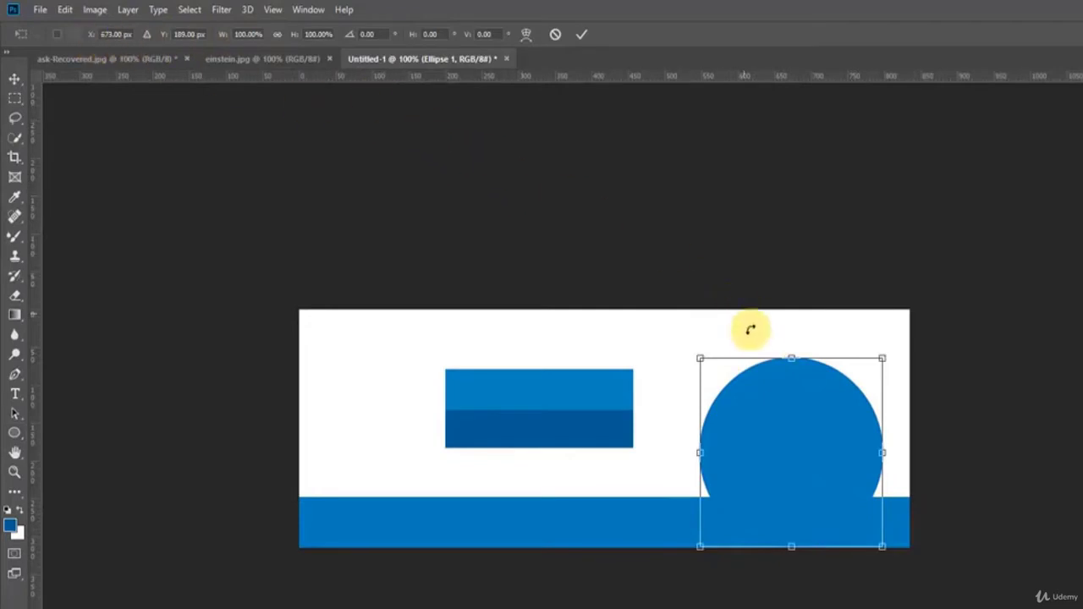
key(Return)
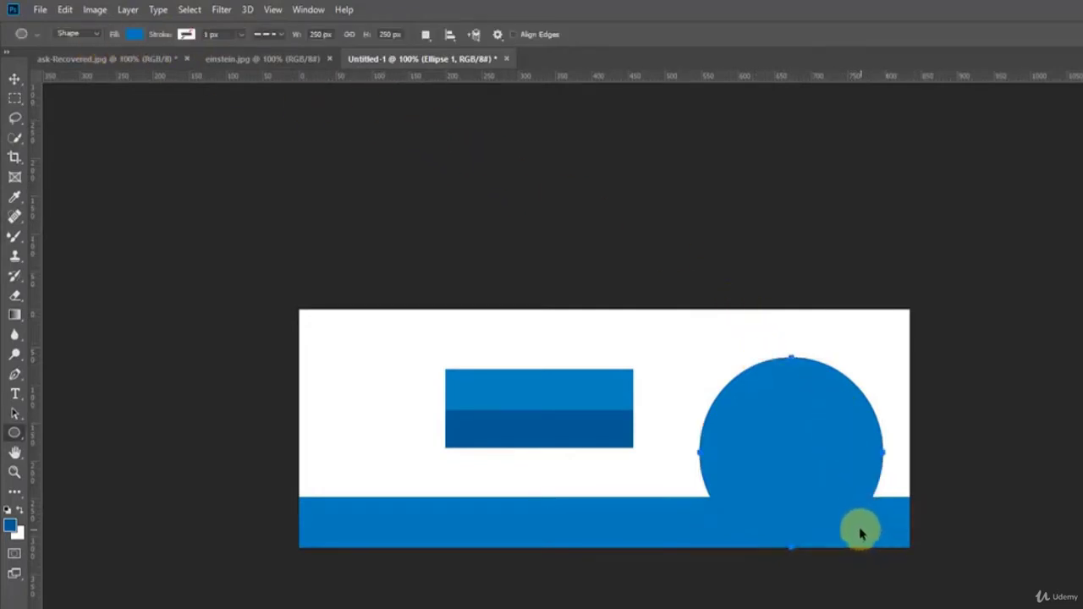
key(ctrl+t)
drag(883, 548, 915, 576)
Step: Position the enlarged blue circle flush with the canvas's right edge, slightly above the footer's lower edge, and apply the transform
drag(851, 517, 846, 486)
key(Left)
key(Up)
key(Up)
key(Left)
key(Left)
key(Left)
key(Right)
key(Right)
key(Right)
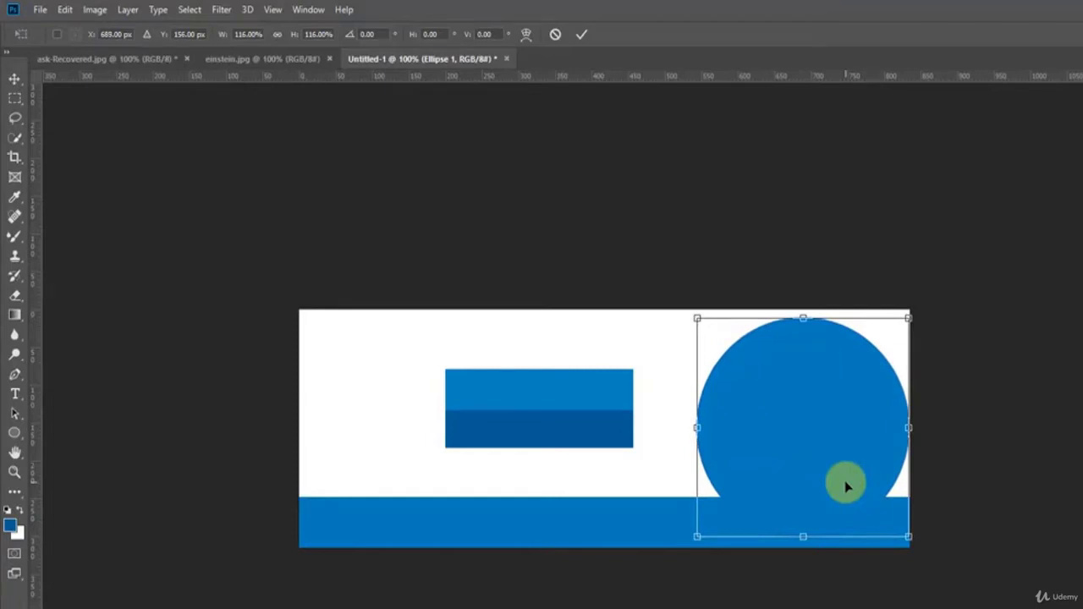
key(Down)
double_click(846, 484)
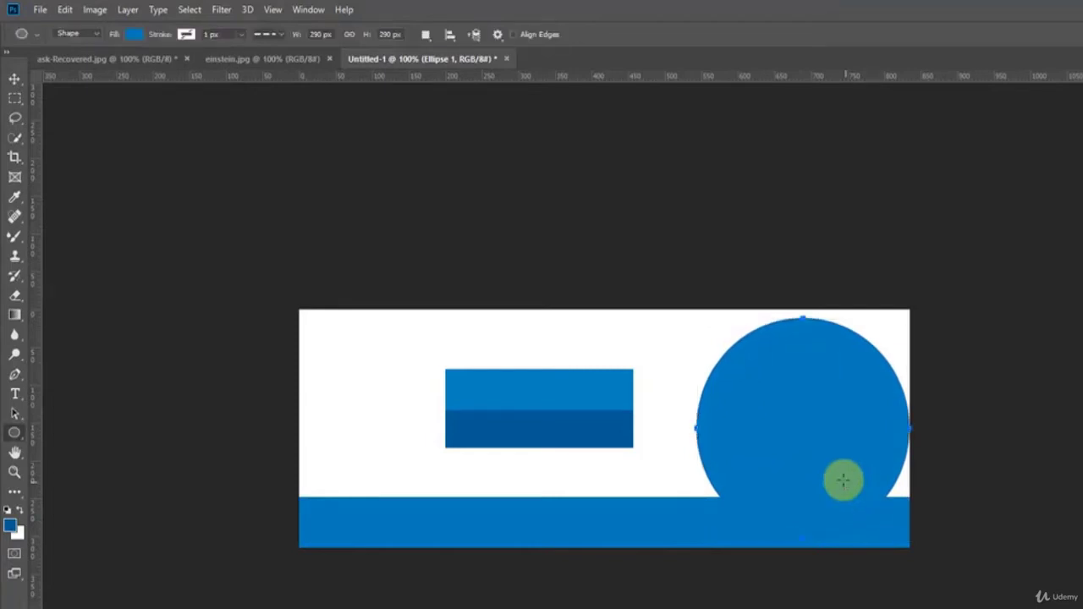
click(11, 82)
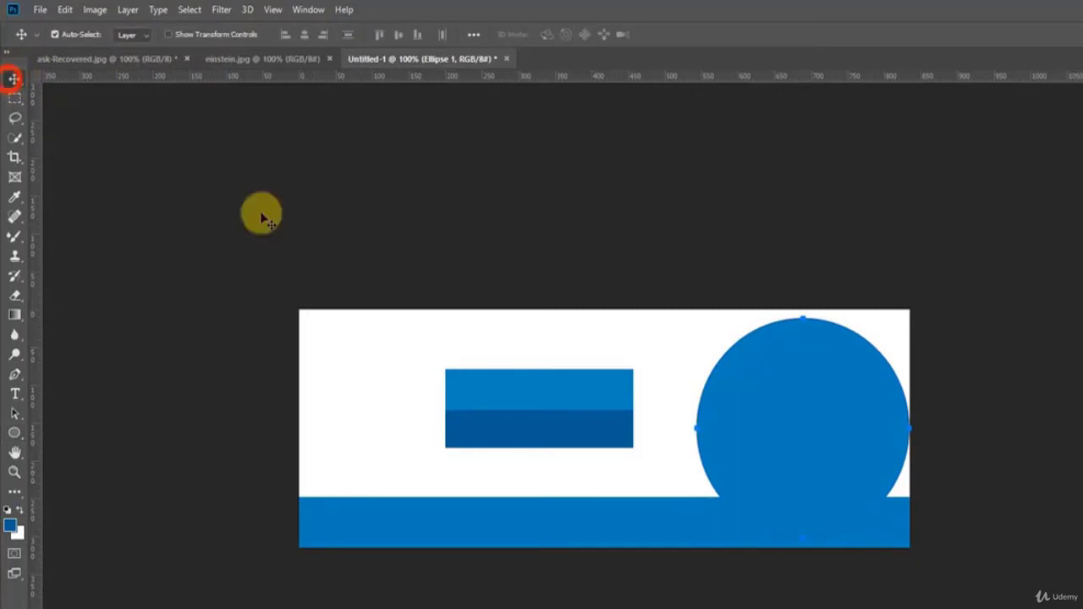
click(1009, 573)
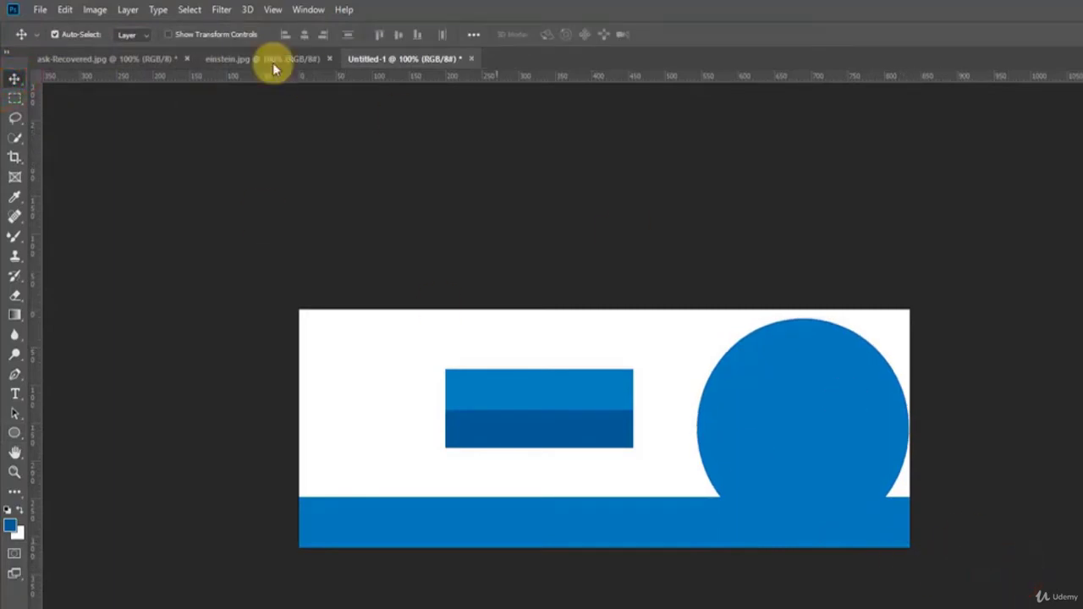
Step: Clear the selection around the logo in ask-Recovered.jpg and sample the logo circle's dark grey as the foreground colour
click(151, 59)
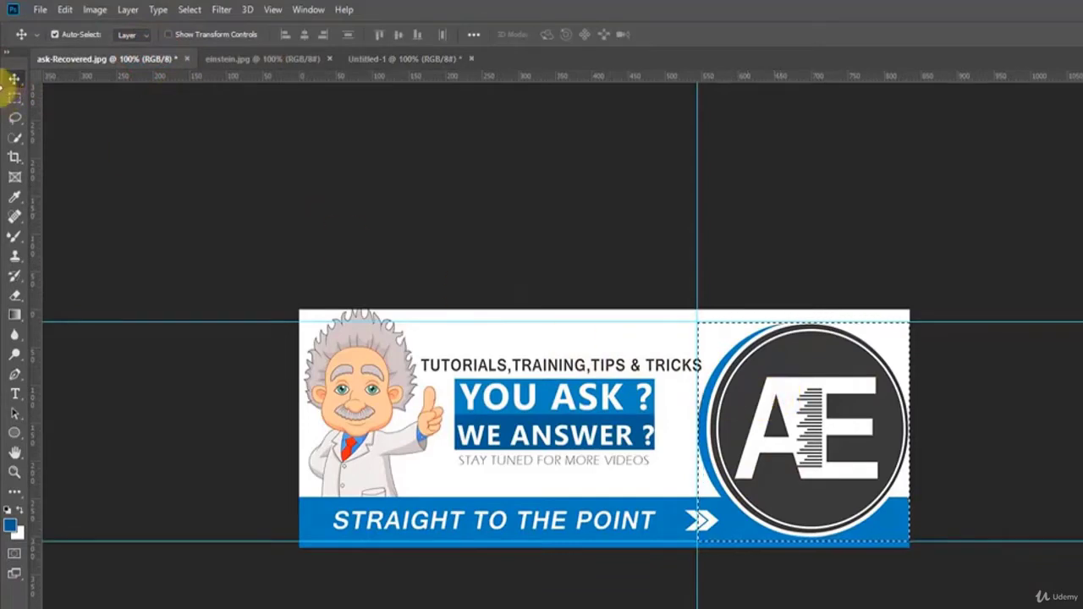
click(13, 100)
click(491, 238)
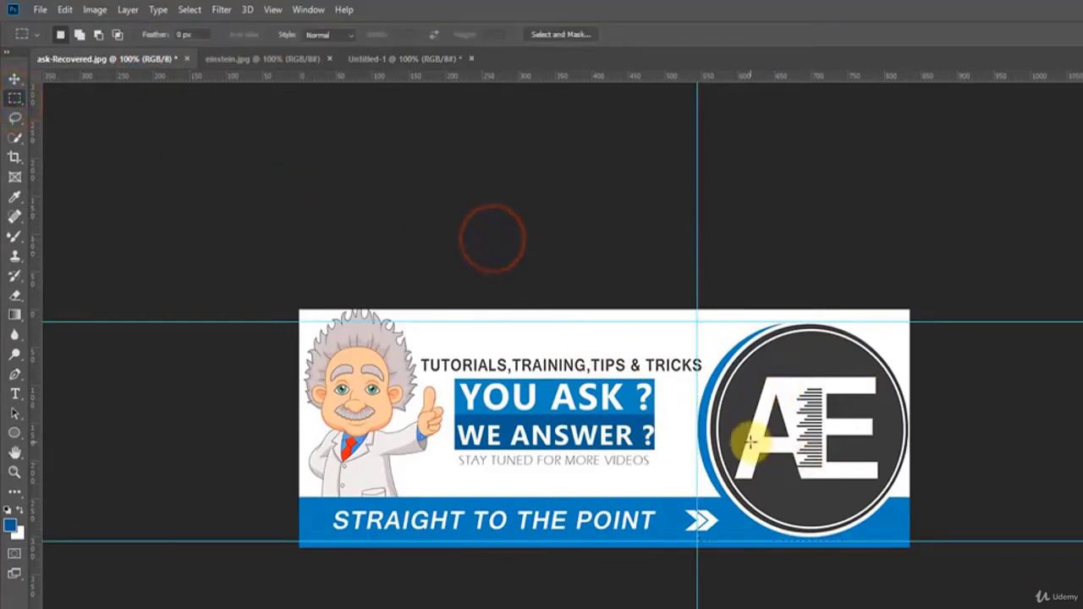
key(i)
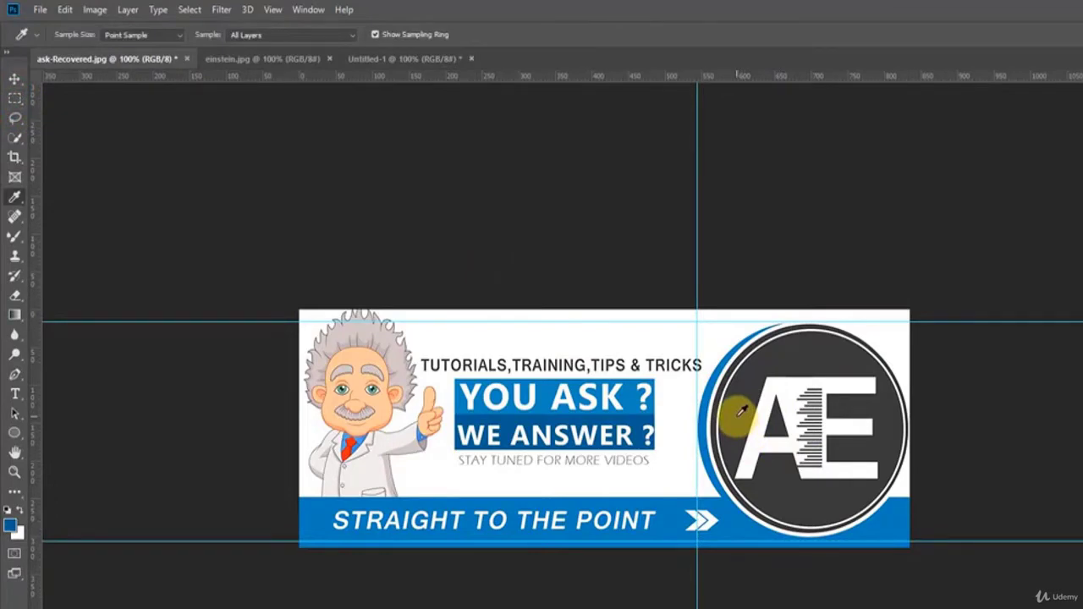
click(741, 411)
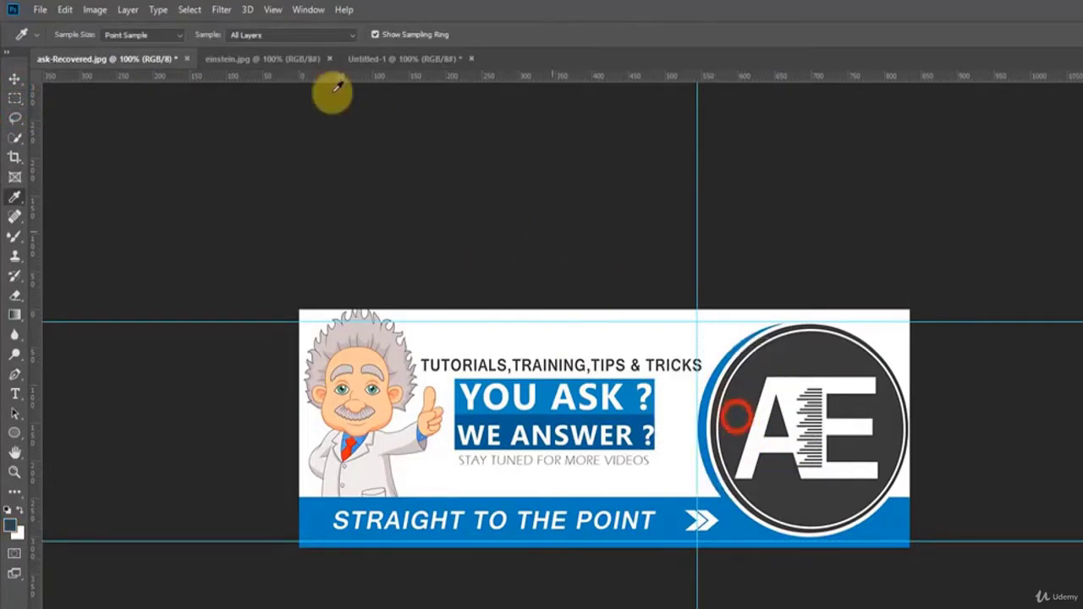
Step: Draw a dark grey circle about 255 px in diameter over the blue circle in Untitled-1
click(388, 63)
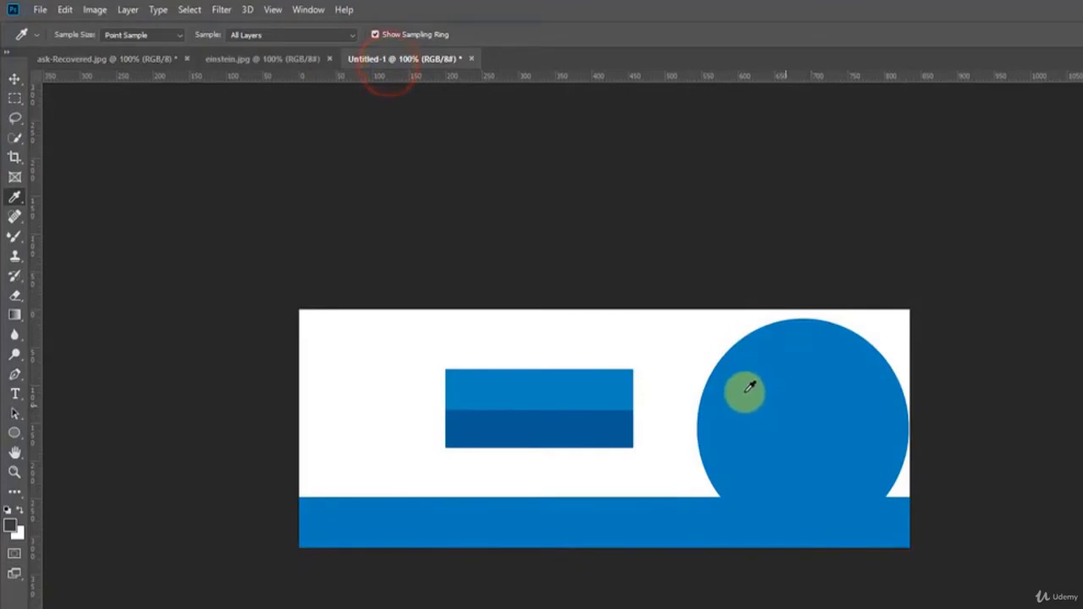
click(14, 432)
drag(721, 362, 933, 555)
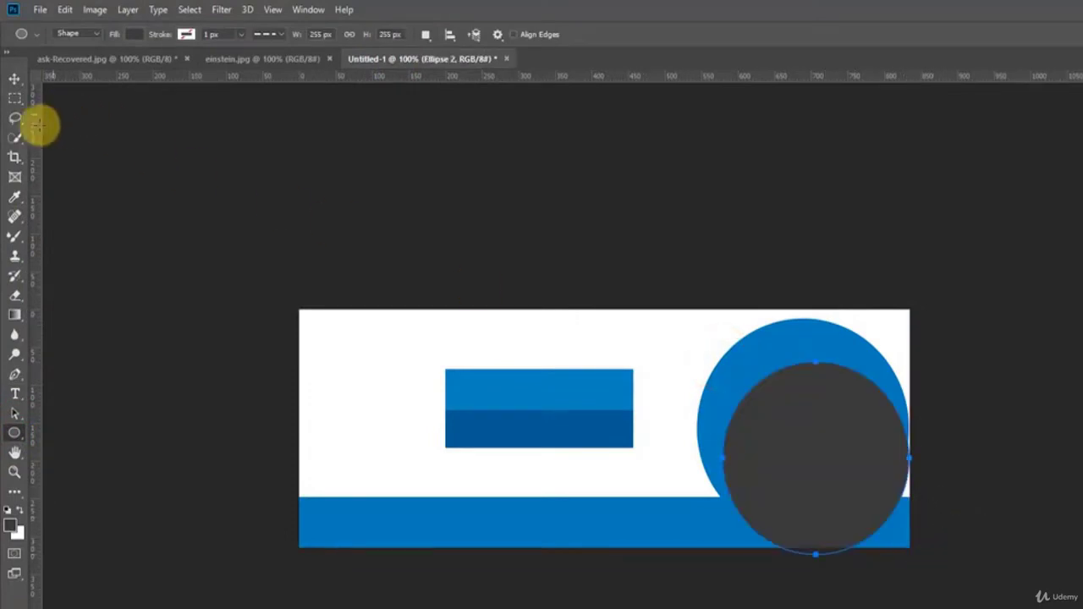
Step: Move the dark grey circle up and slightly left so it sits inside the blue circle
click(14, 79)
key(shift+Up)
key(shift+Up)
key(shift+Up)
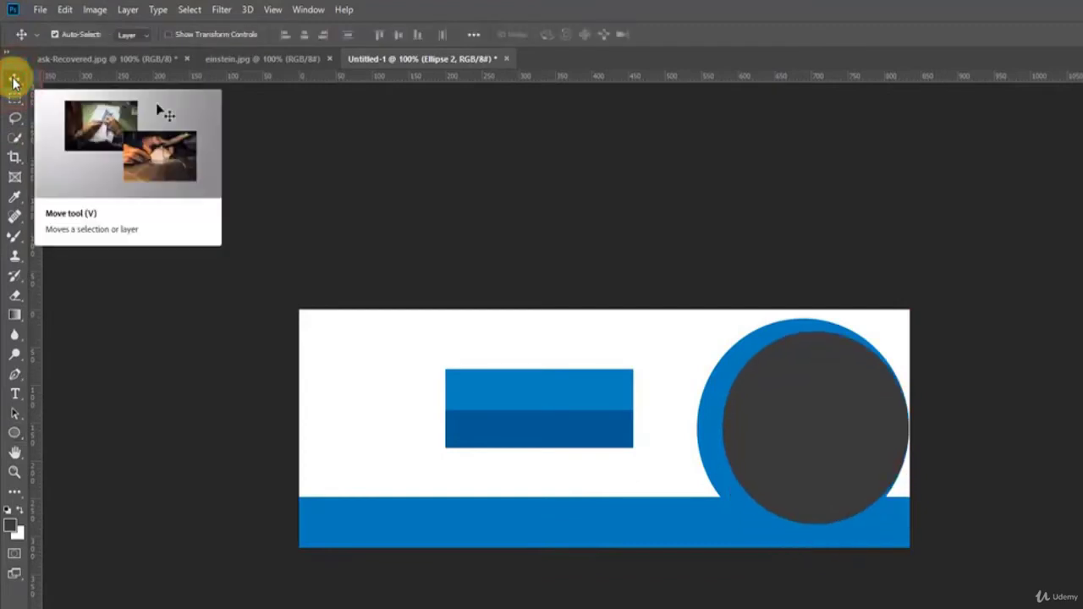
key(shift+Left)
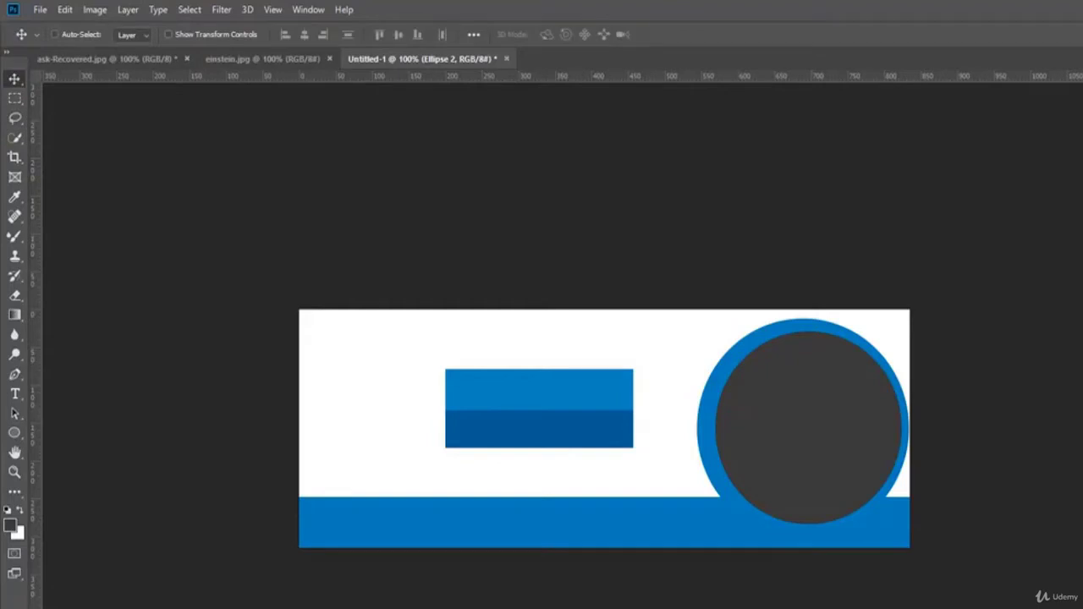
Step: Try to centre the dark grey circle horizontally using a selection loaded from a layer, and clear that selection
click(54, 33)
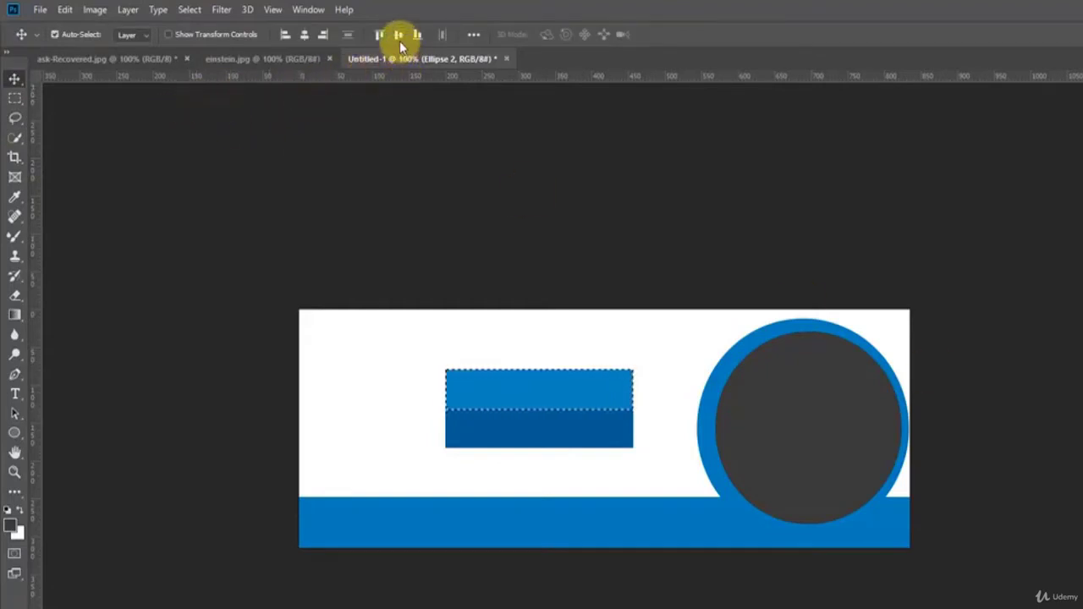
click(302, 35)
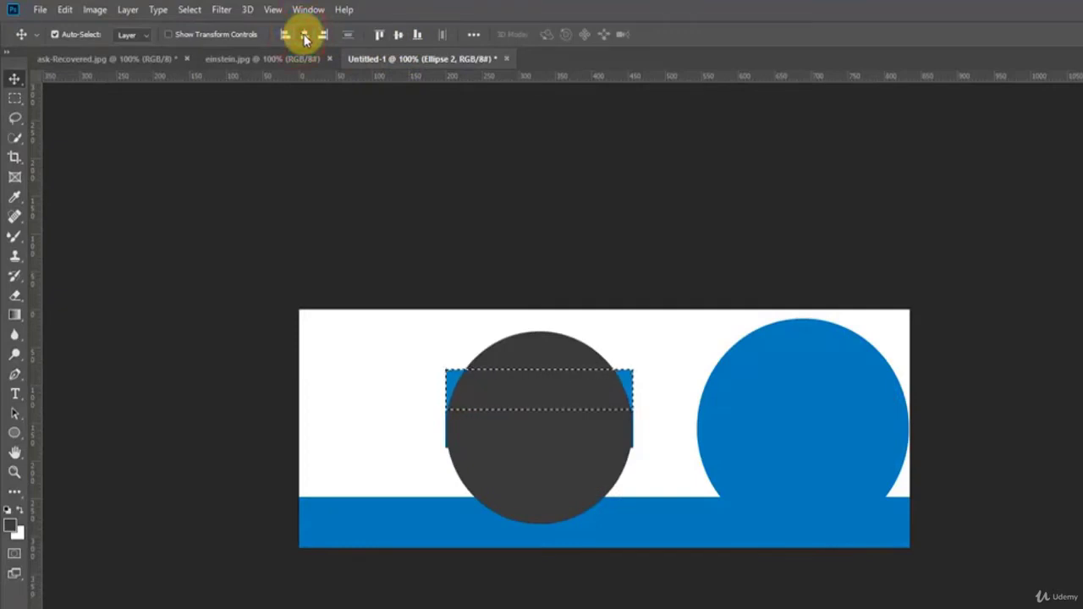
click(15, 97)
click(302, 157)
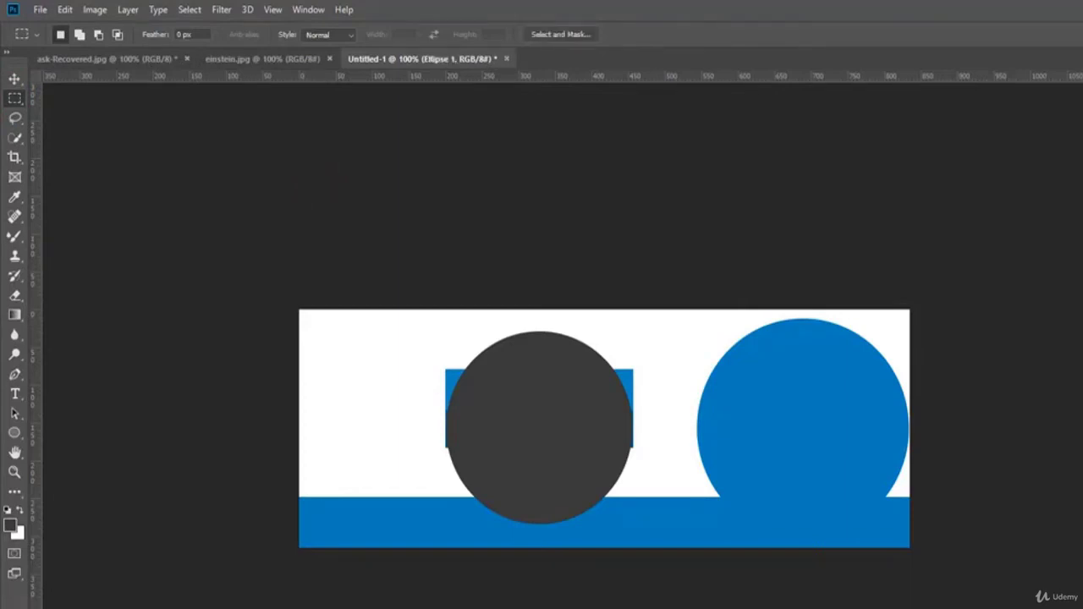
Step: Centre the dark grey circle horizontally and vertically on a selection loaded from the blue circle's layer, and clear the selection
click(982, 429)
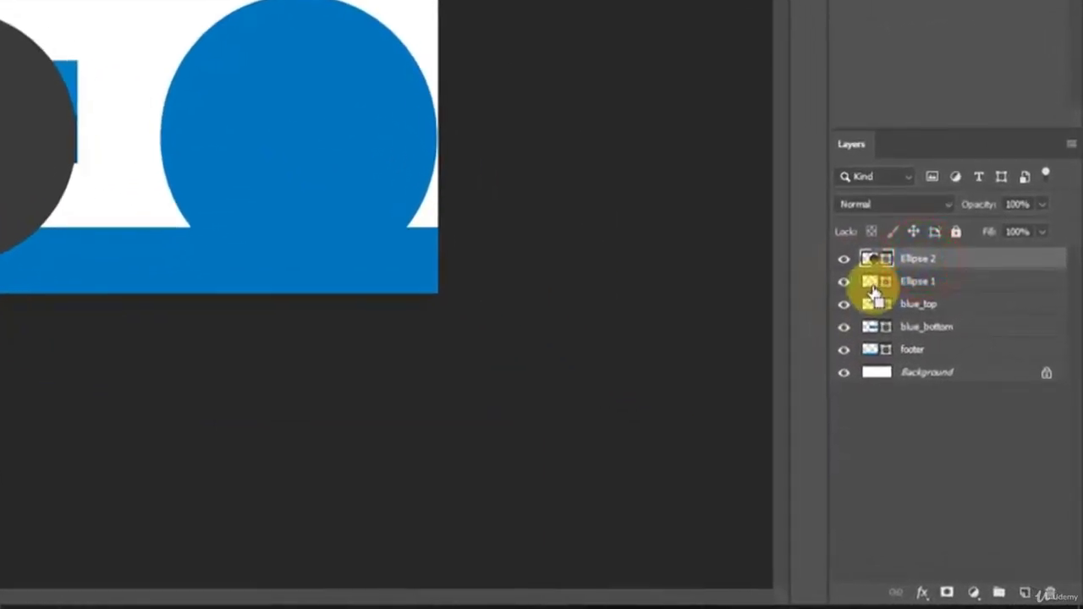
ctrl+click(871, 284)
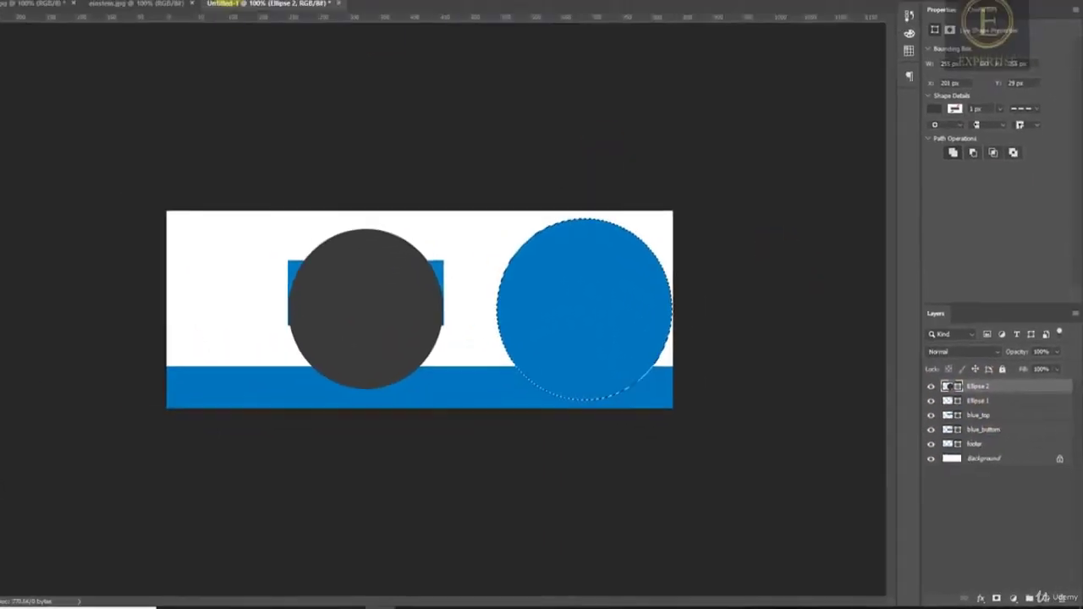
click(11, 60)
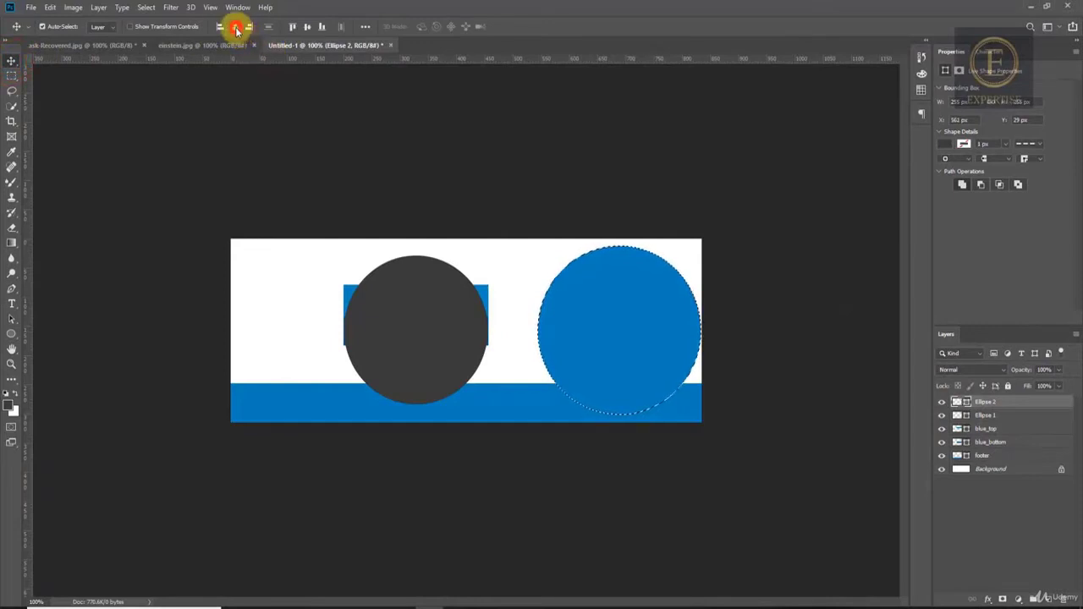
click(236, 28)
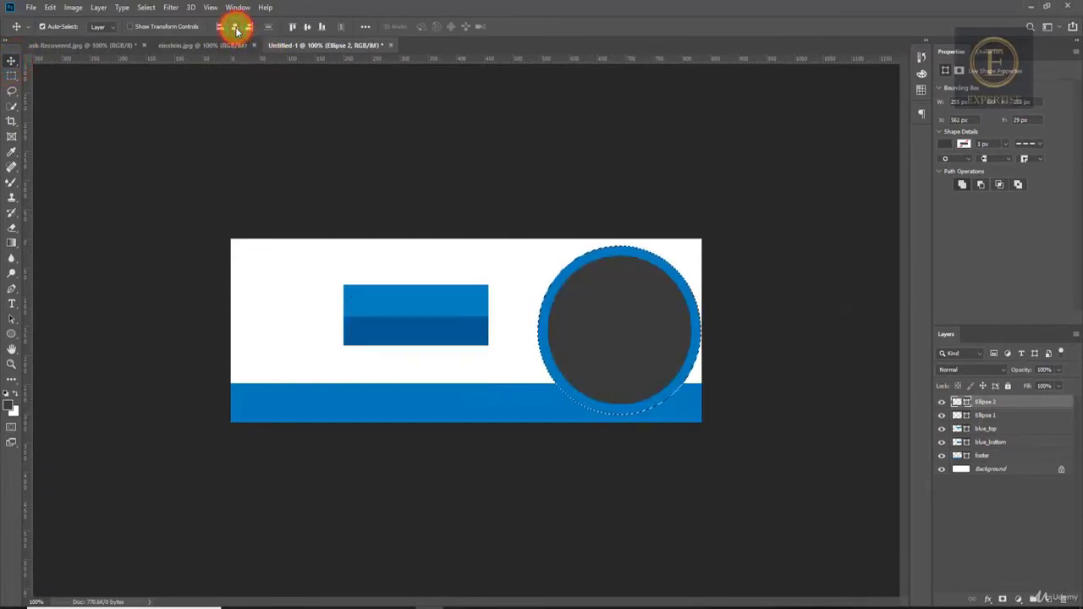
click(320, 32)
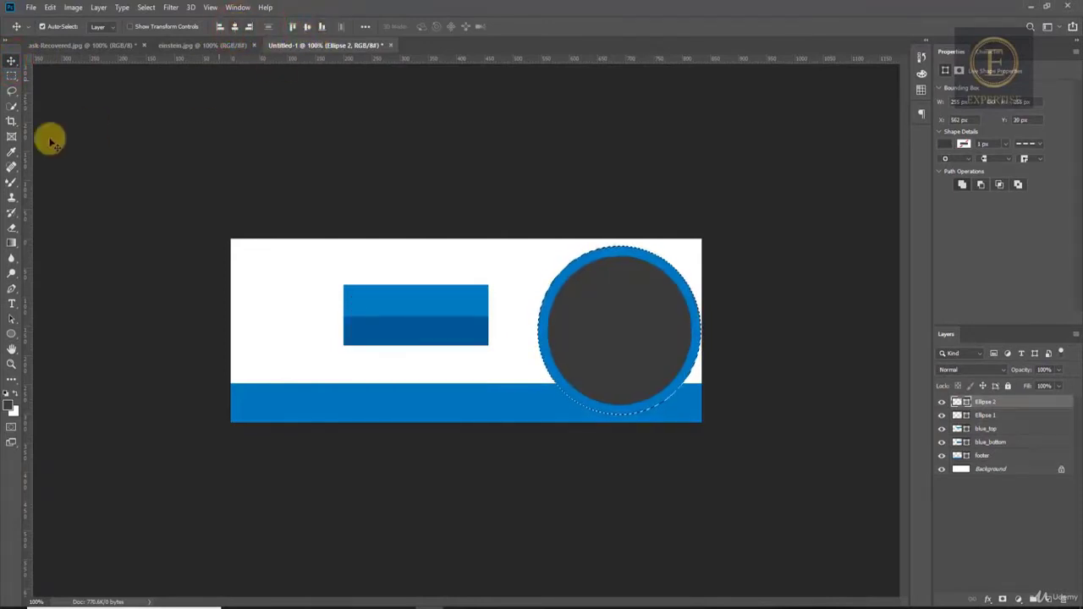
click(14, 76)
click(601, 274)
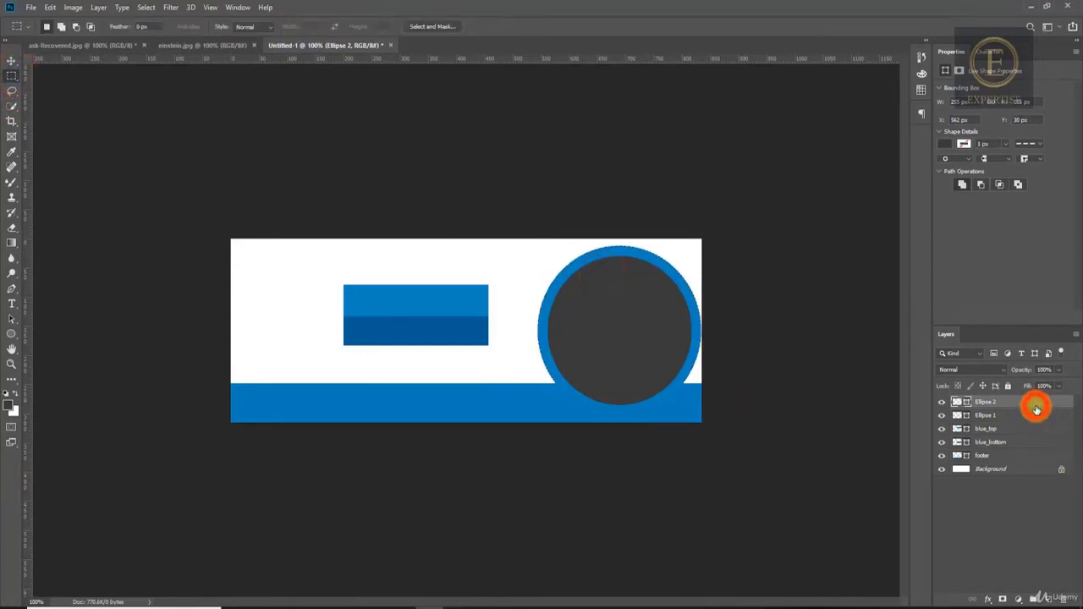
Step: Add a white 6 px Stroke layer style, positioned outside, to the dark grey circle
double_click(1037, 410)
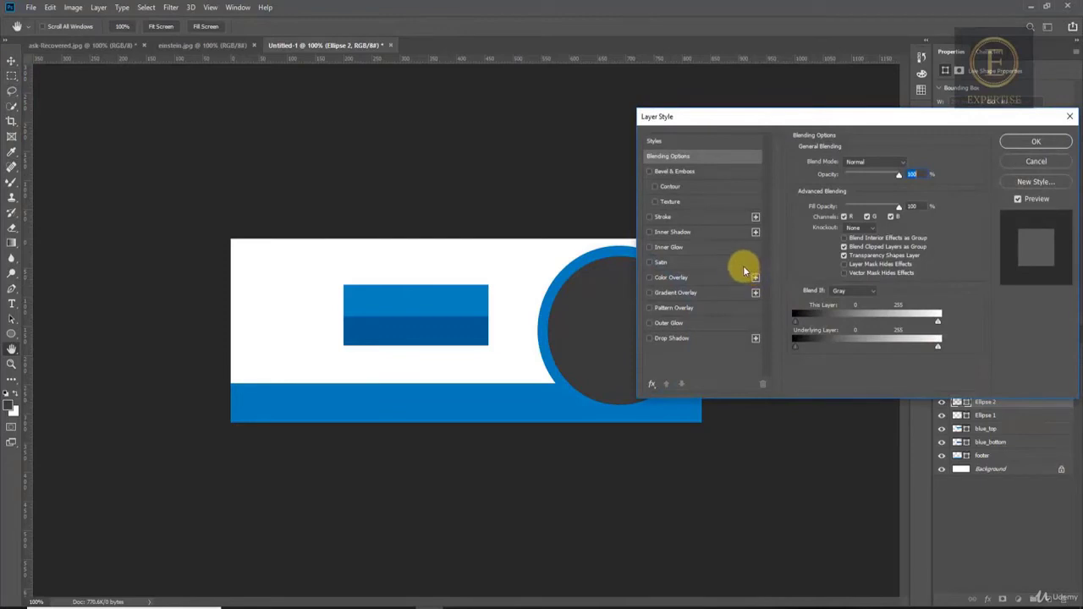
click(693, 220)
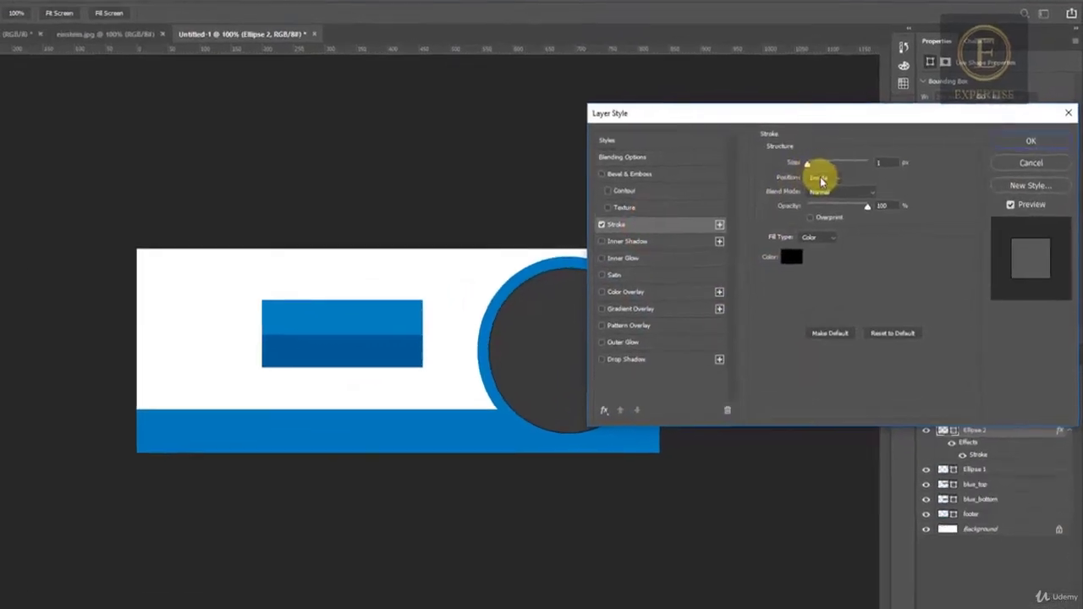
click(846, 174)
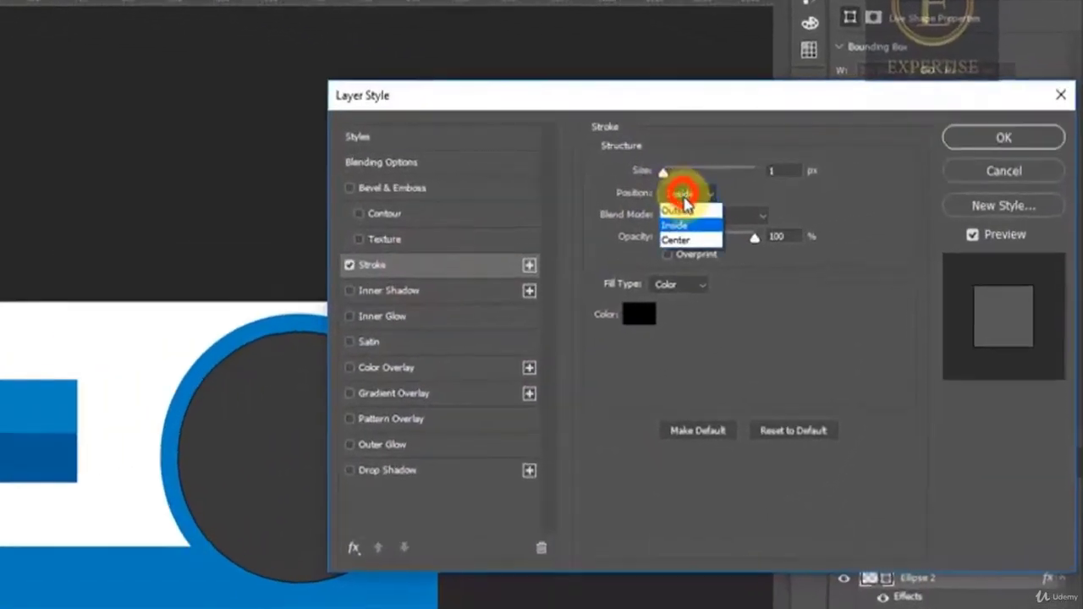
click(846, 187)
drag(643, 172, 648, 171)
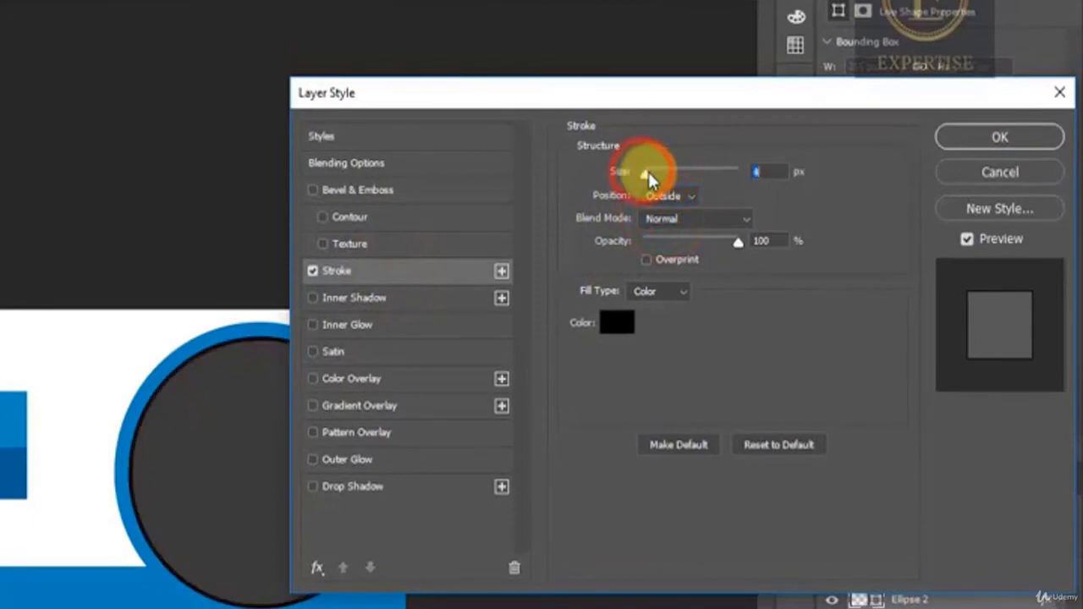
click(617, 321)
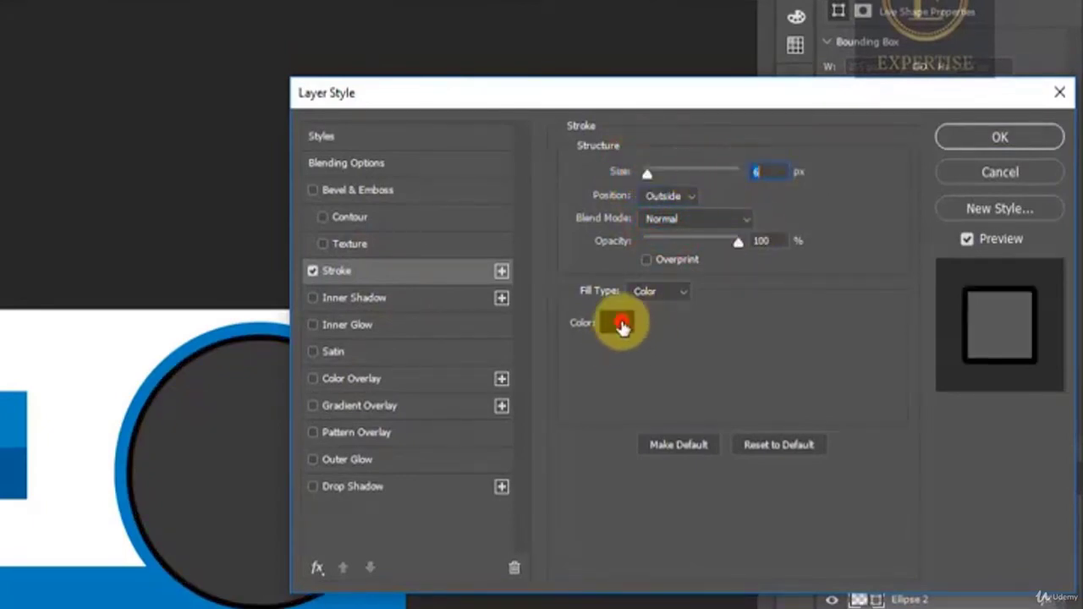
click(86, 353)
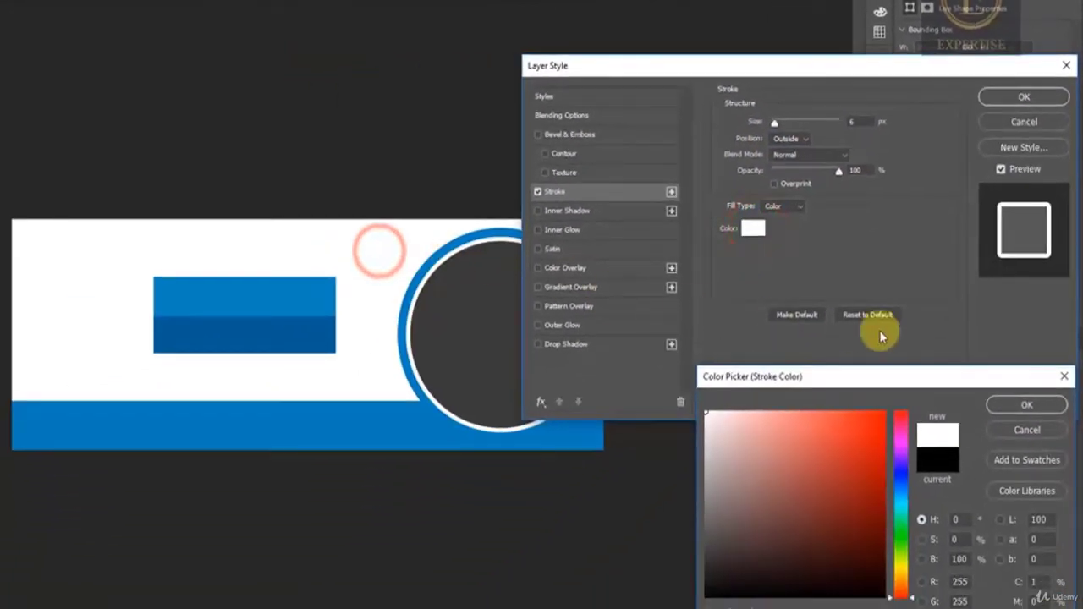
click(1026, 404)
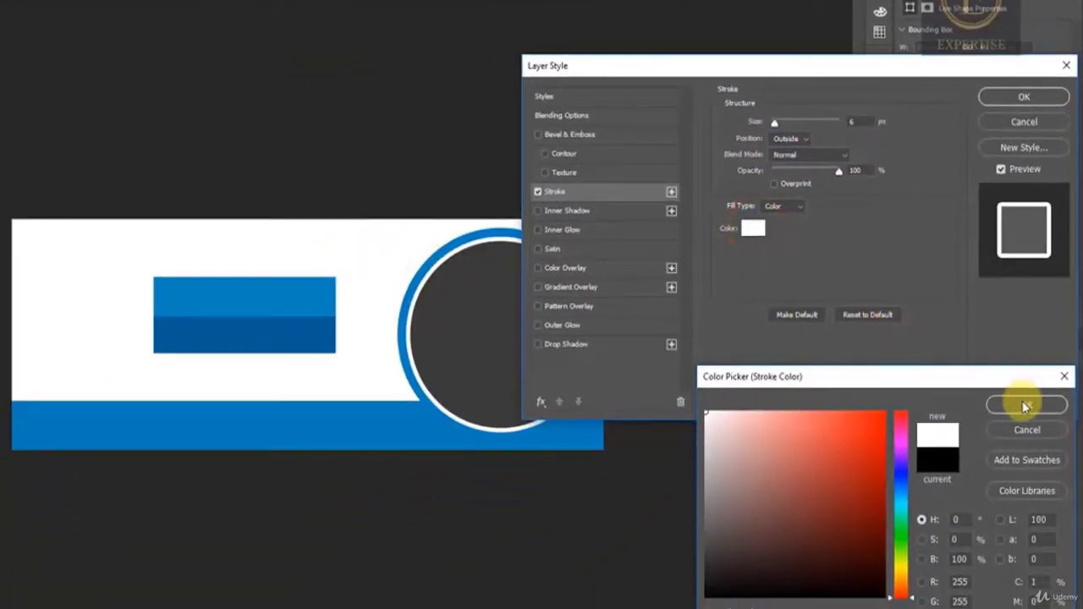
click(1005, 97)
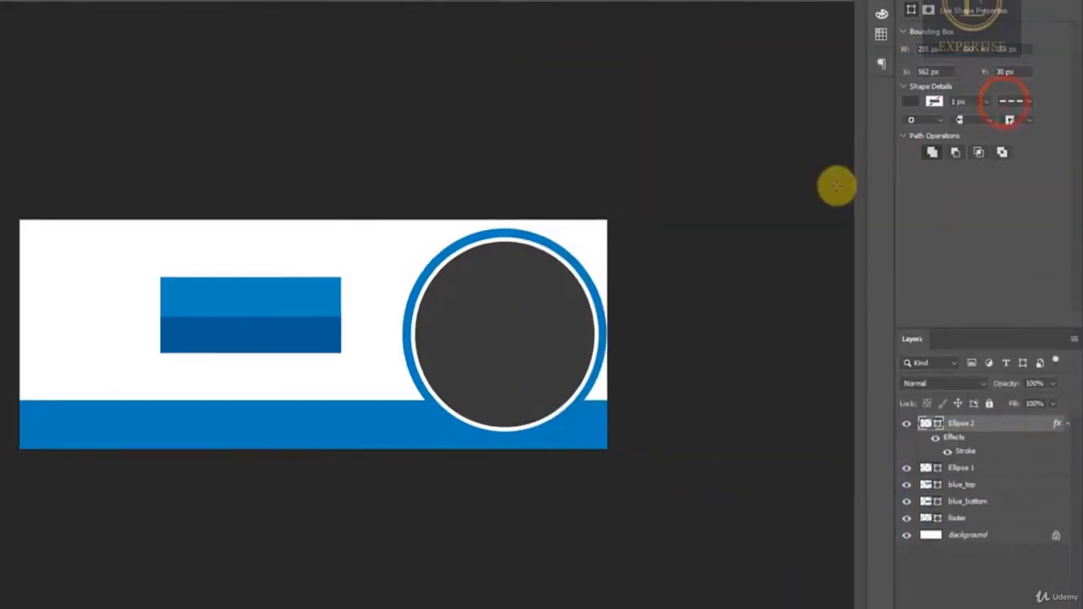
Step: Compare with the ask-Recovered.jpg reference and nudge the blue circle left to an X position of about 531 px
click(102, 47)
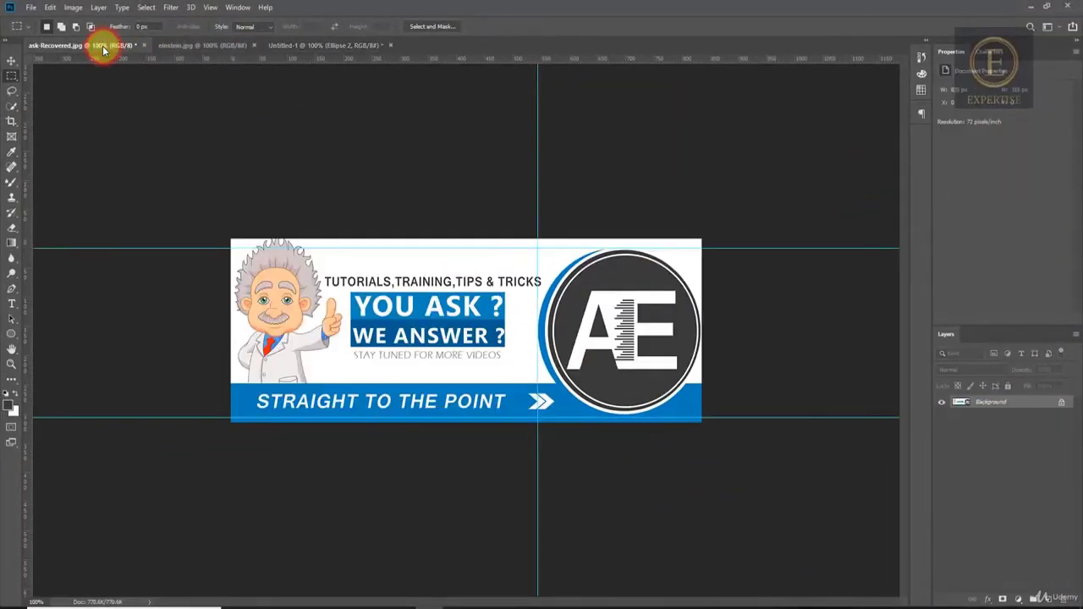
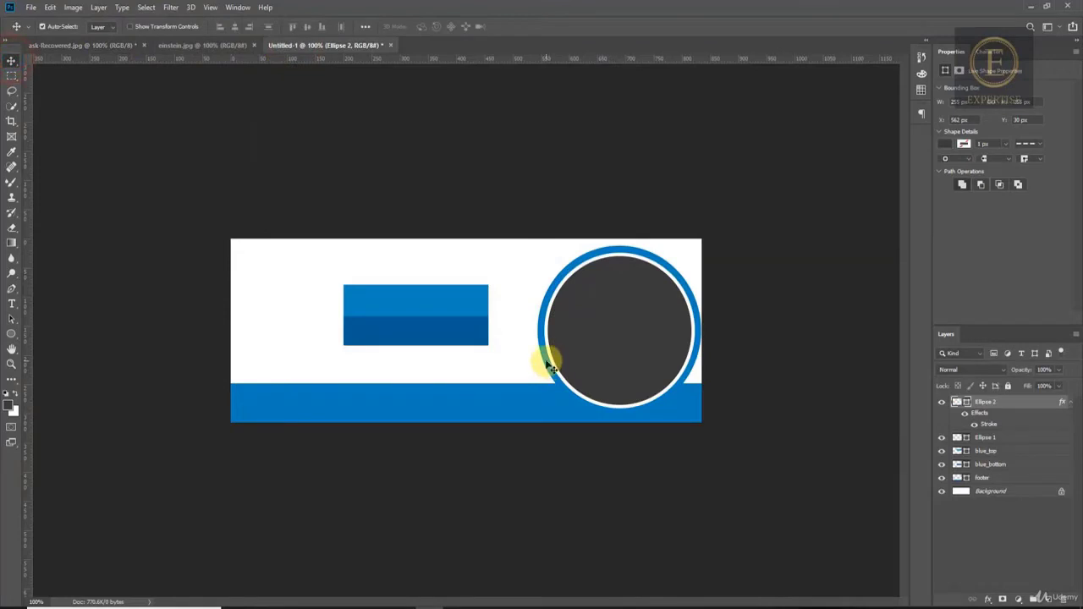
click(546, 365)
key(Left)
key(Left)
key(Left)
key(Left)
key(Left)
key(Left)
key(Left)
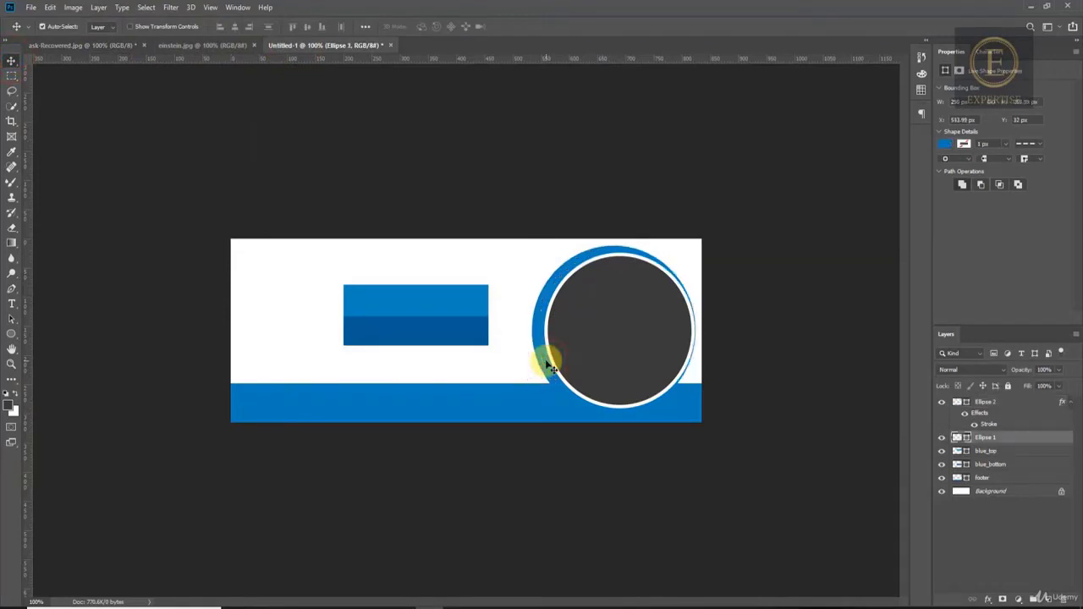
key(Left)
key(Left)
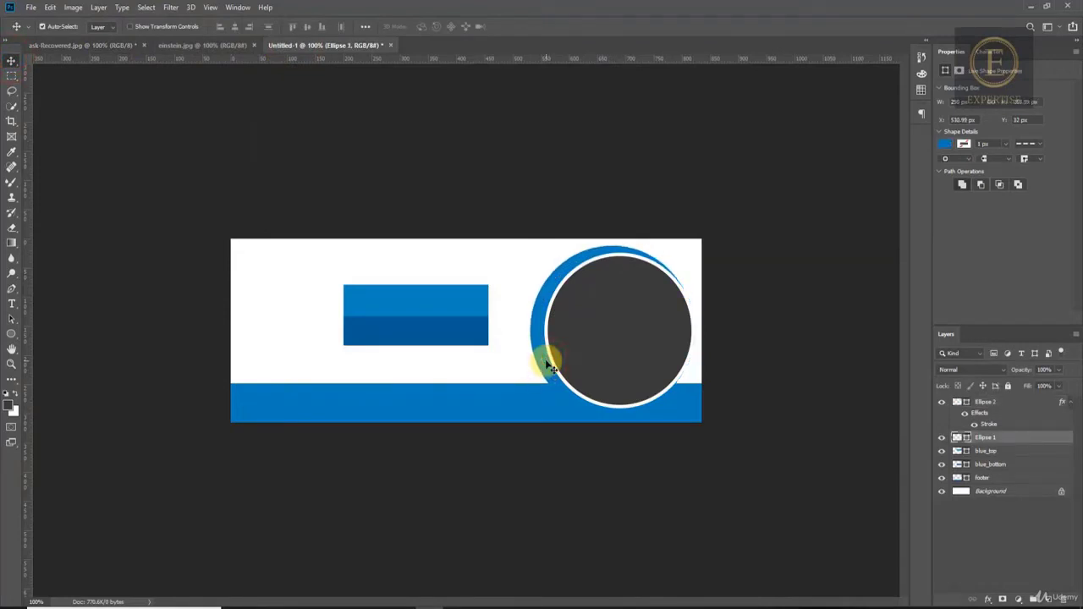
shift+click(1026, 451)
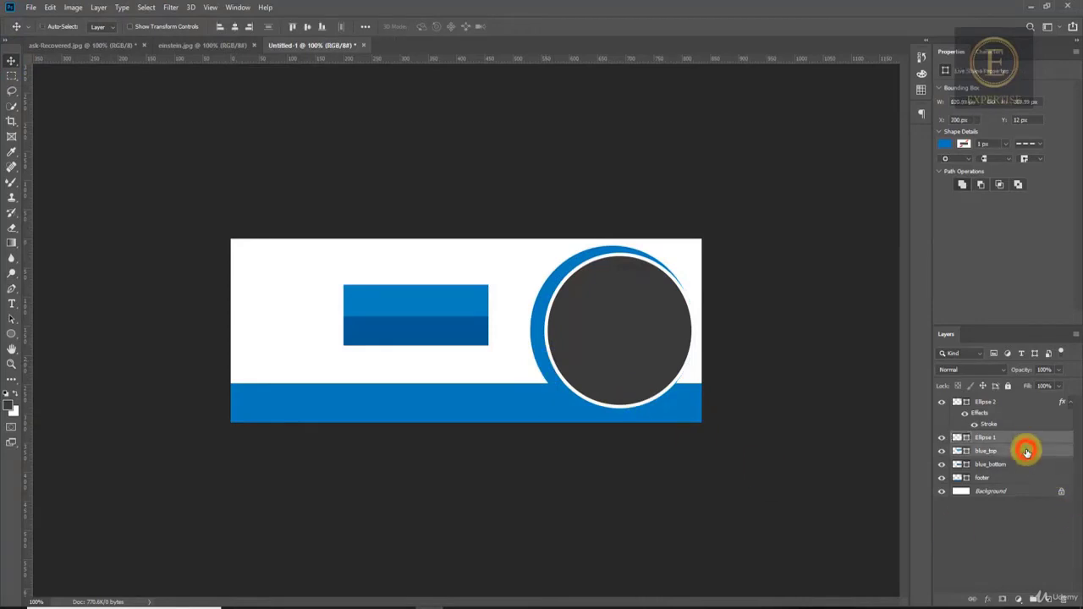
key(shift+Right)
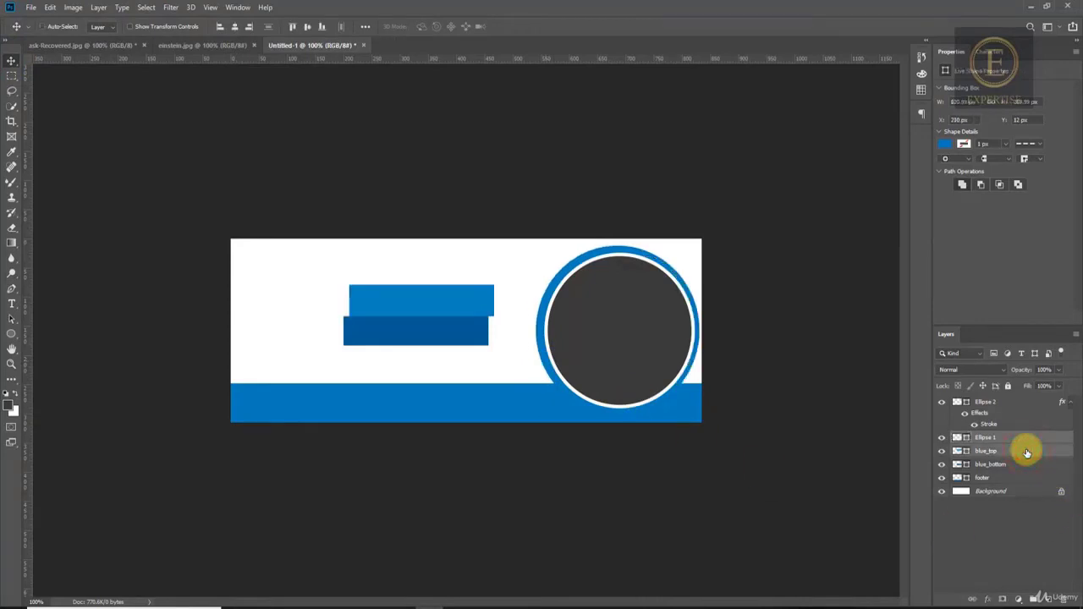
key(ctrl+z)
Step: Move the Ellipse 1 and Ellipse 2 circles together 12 px to the right
click(1007, 437)
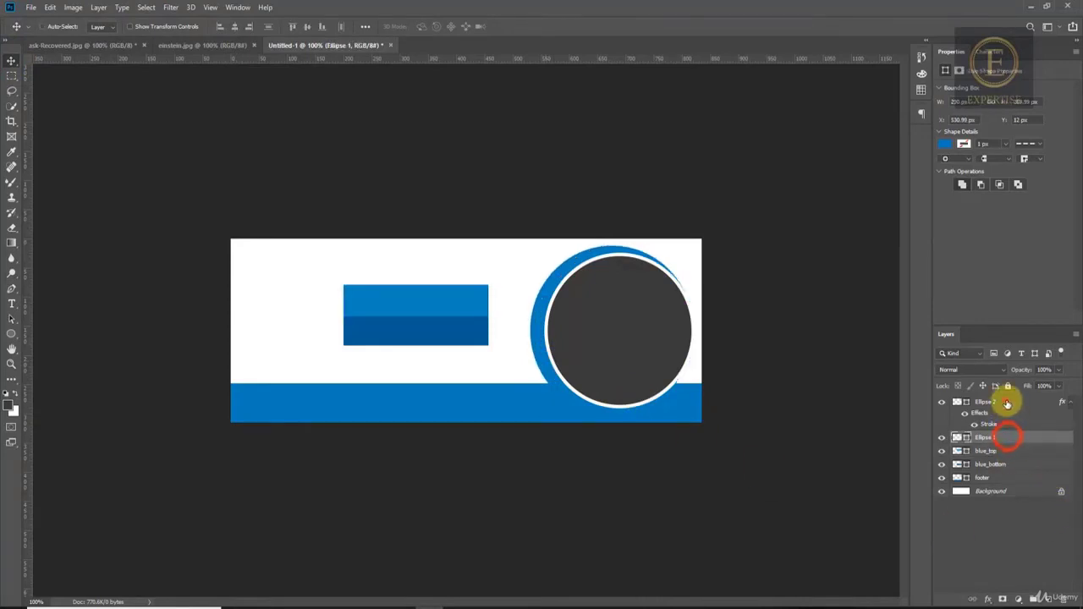
shift+click(1006, 405)
key(shift+Right)
key(Right)
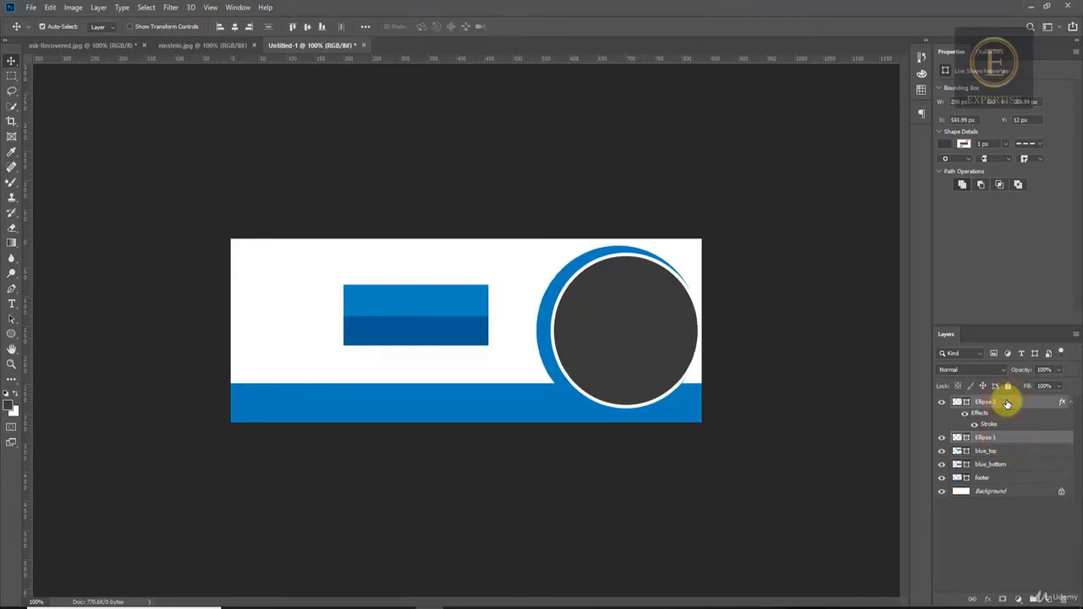
key(Right)
Step: Group the blue_top and blue_bottom layers and name the group rectangles_titre
click(1011, 451)
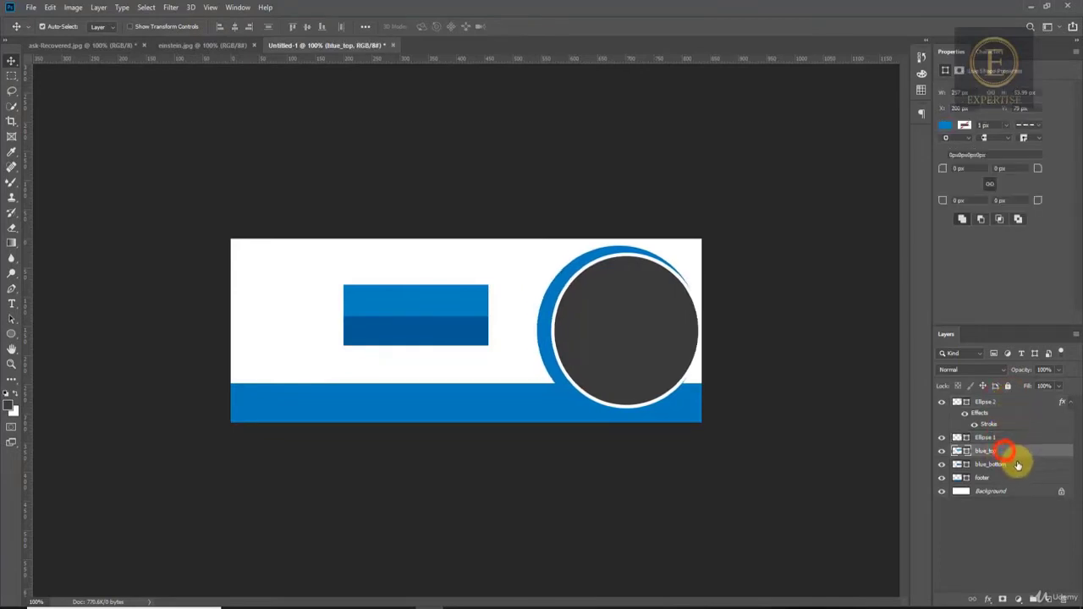
shift+click(1011, 464)
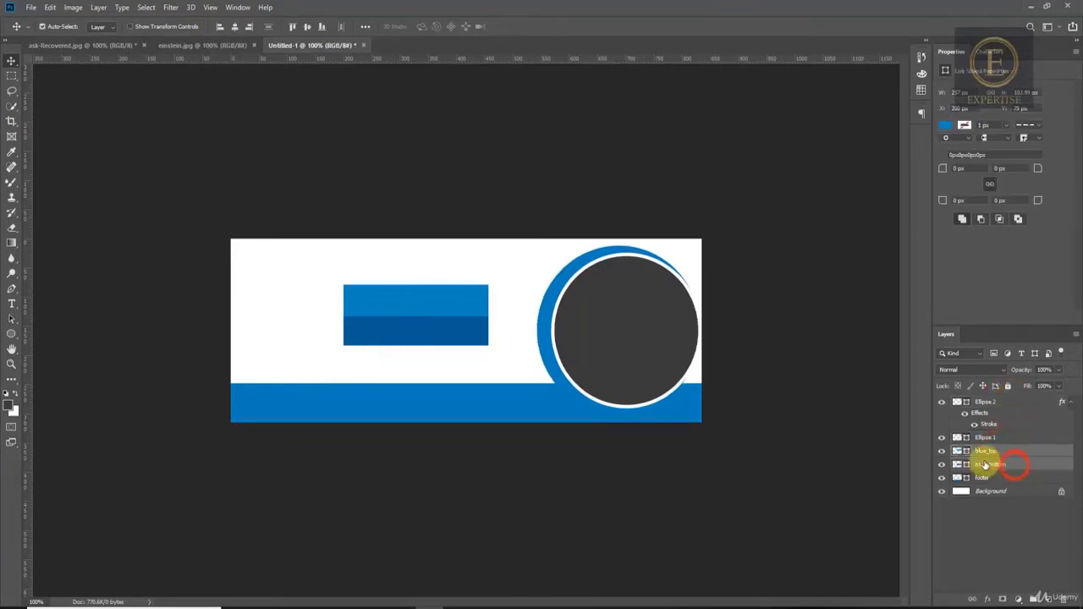
click(1033, 598)
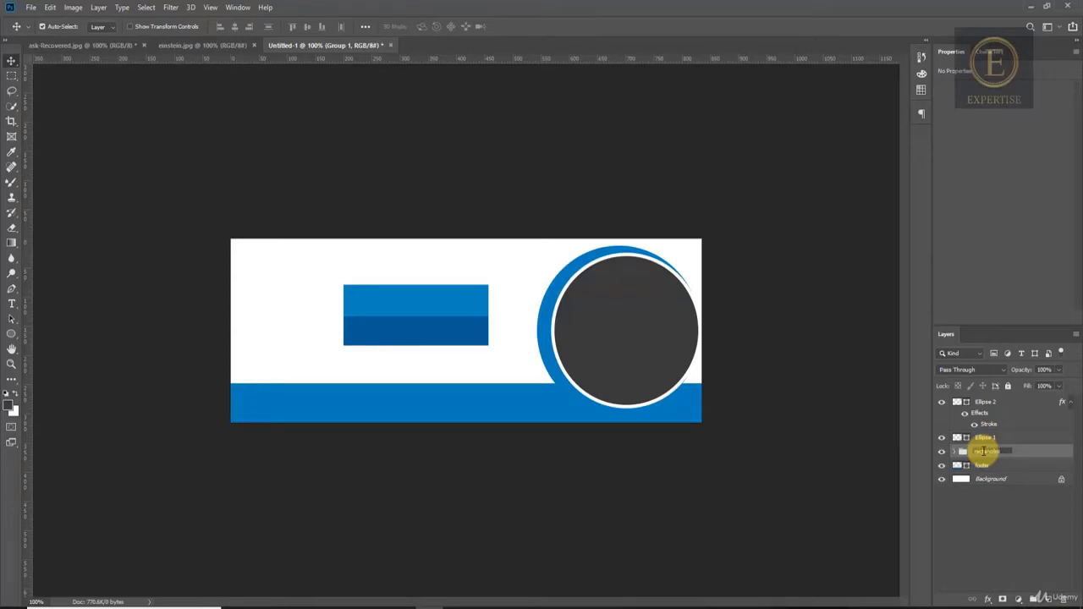
key(Return)
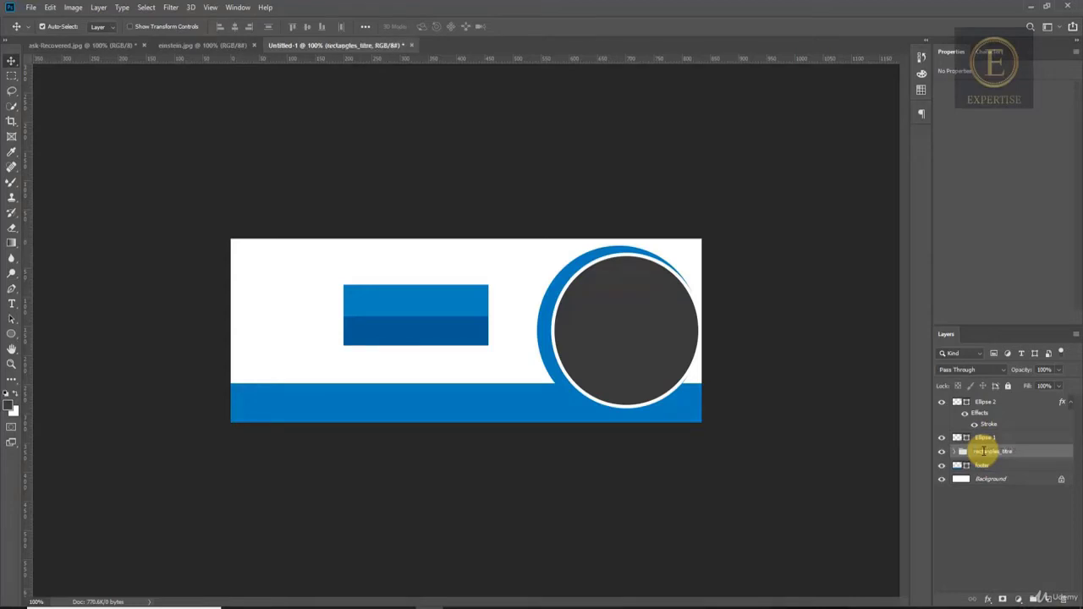
Step: Hide and show the rectangles_titre group to check which shapes it contains
click(941, 452)
click(942, 452)
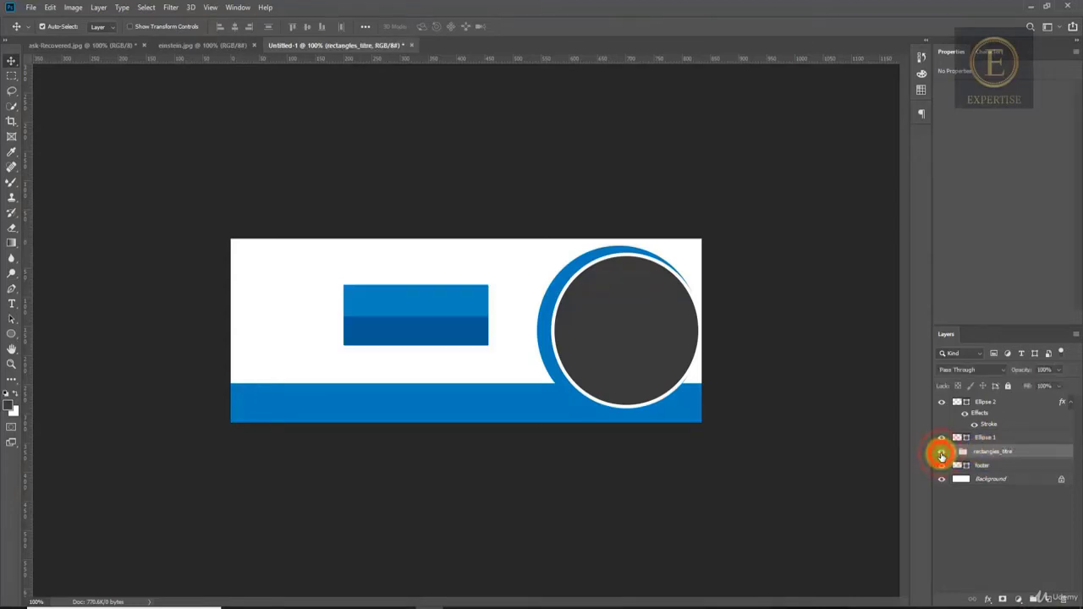
click(942, 451)
click(942, 452)
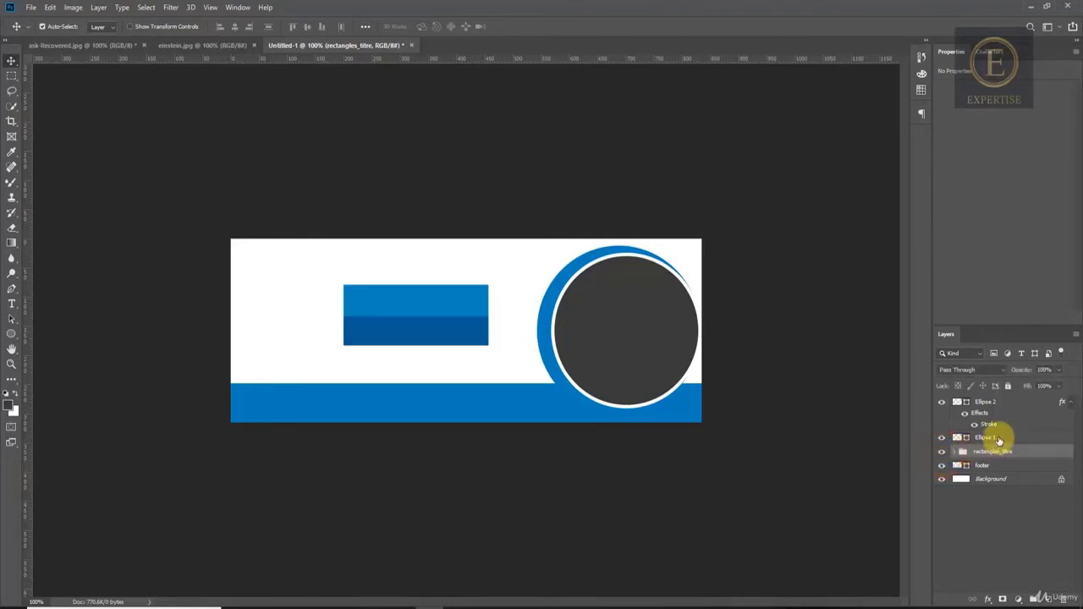
Step: Group the Ellipse 1 and Ellipse 2 layers and name the group circles_logo
click(986, 437)
shift+click(1001, 403)
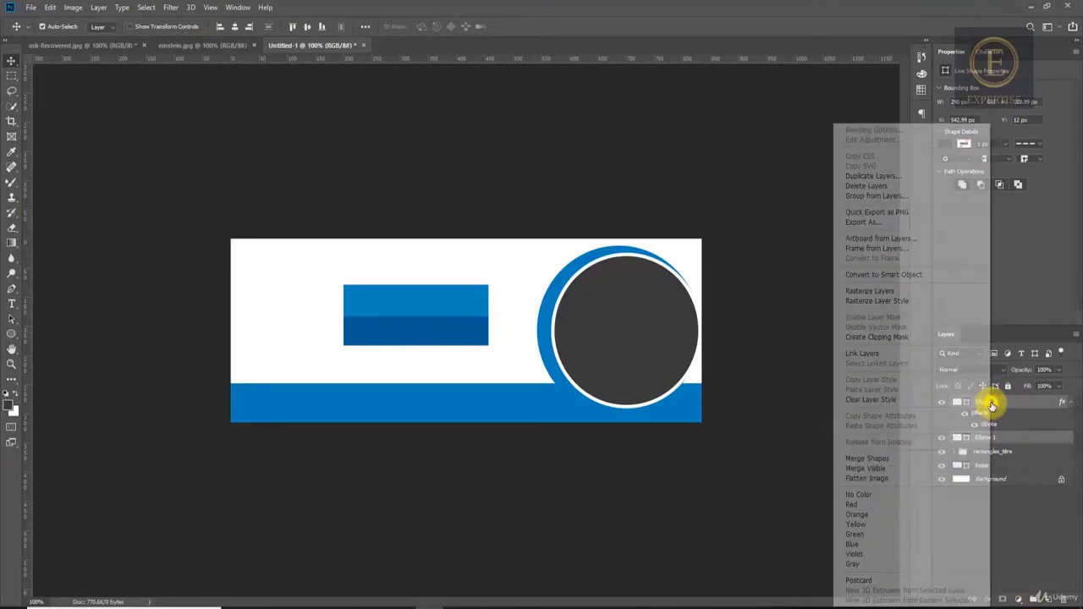
right_click(986, 403)
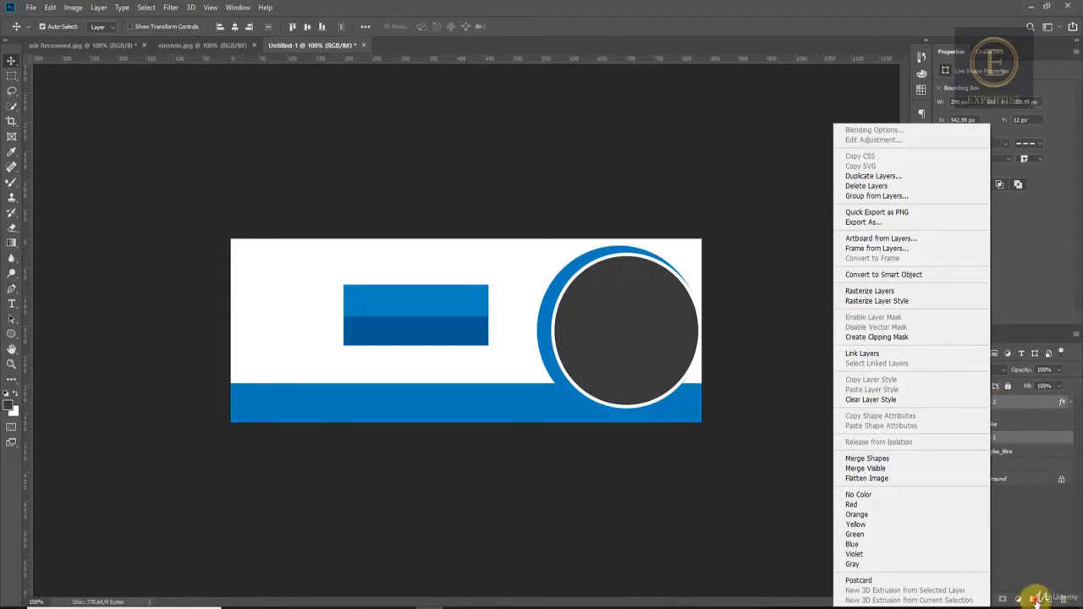
click(1033, 599)
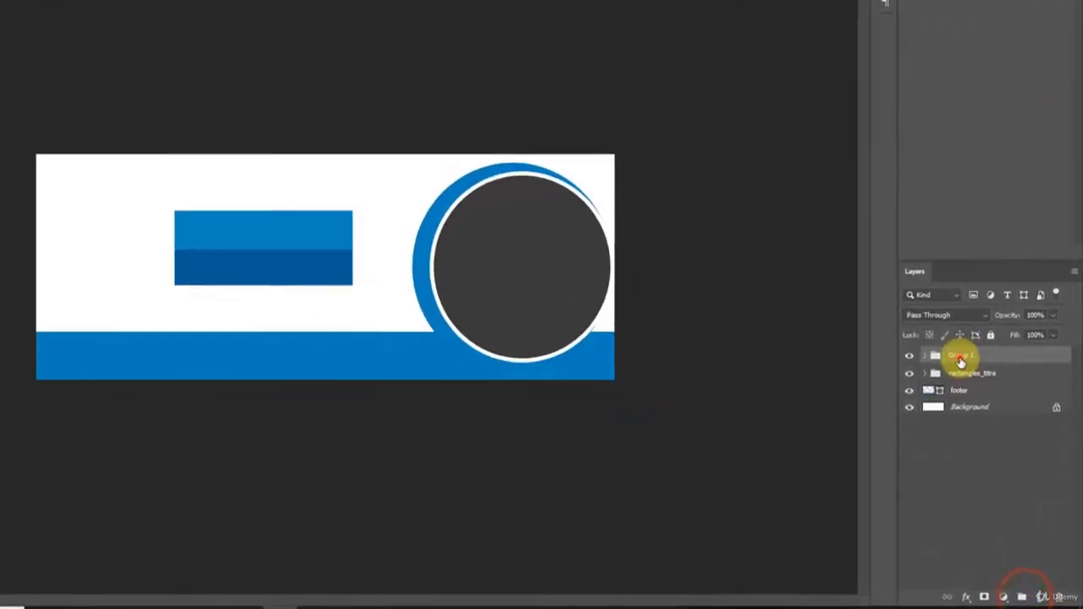
double_click(983, 407)
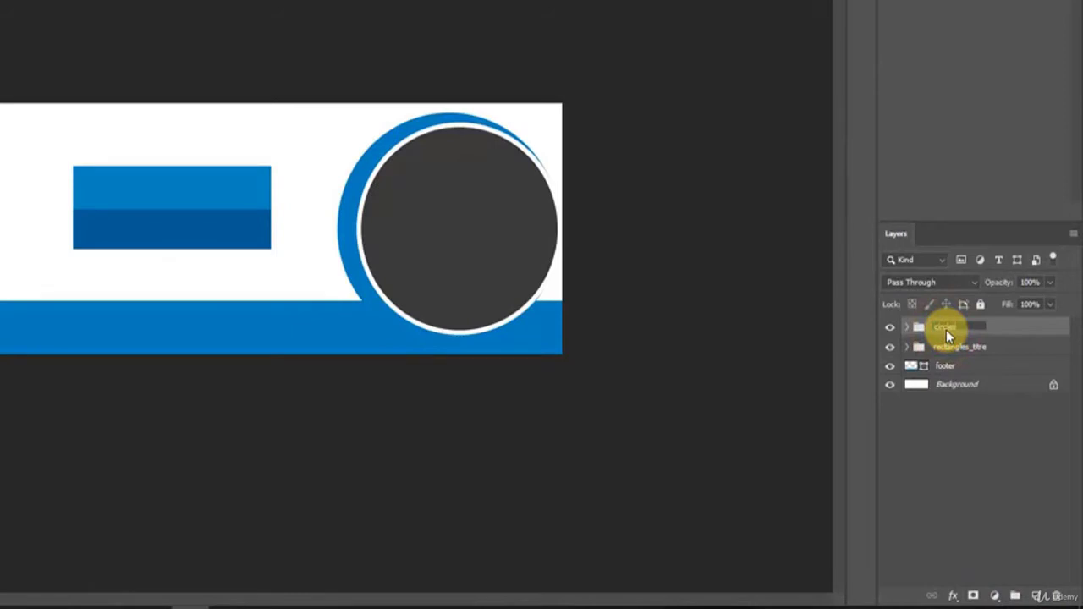
text(circles_logo)
key(Return)
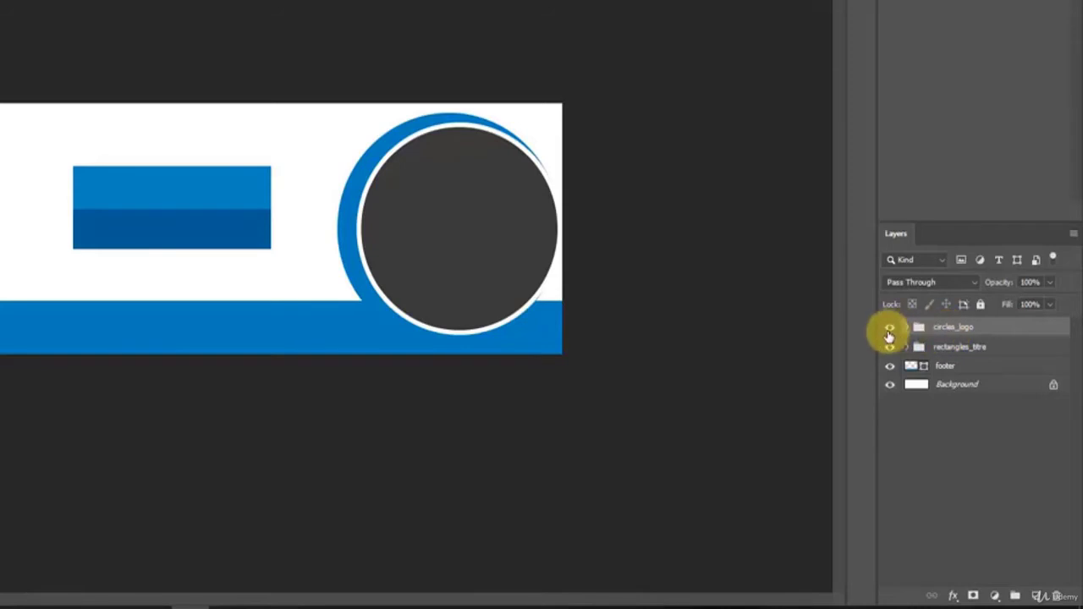
Step: Toggle the visibility of the circles_logo and rectangles_titre groups, and compare the layout with the ask-Recovered.jpg reference
click(890, 328)
click(889, 330)
click(891, 346)
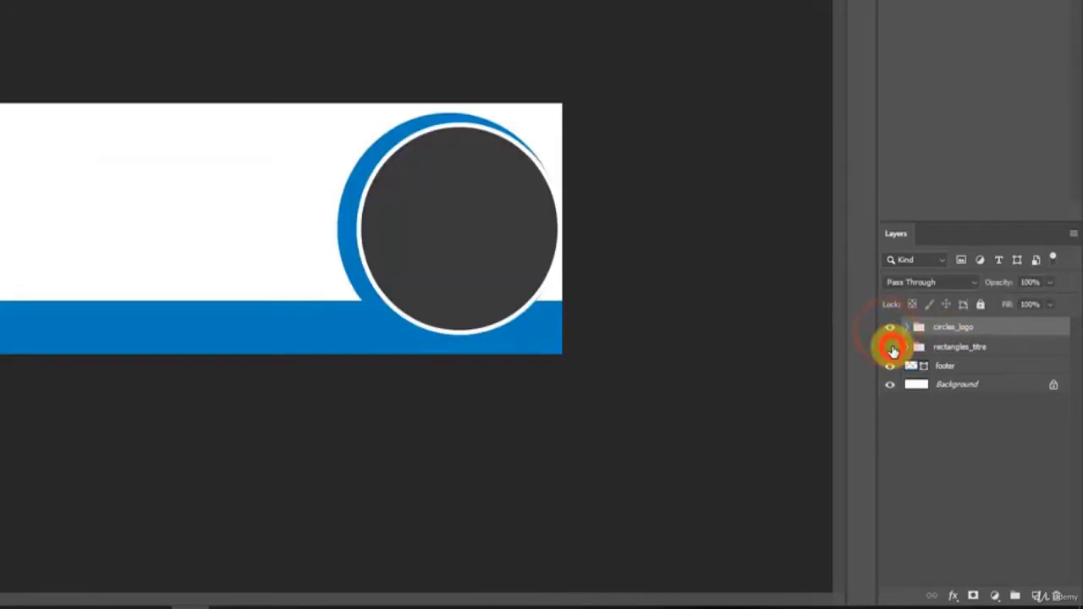
click(892, 348)
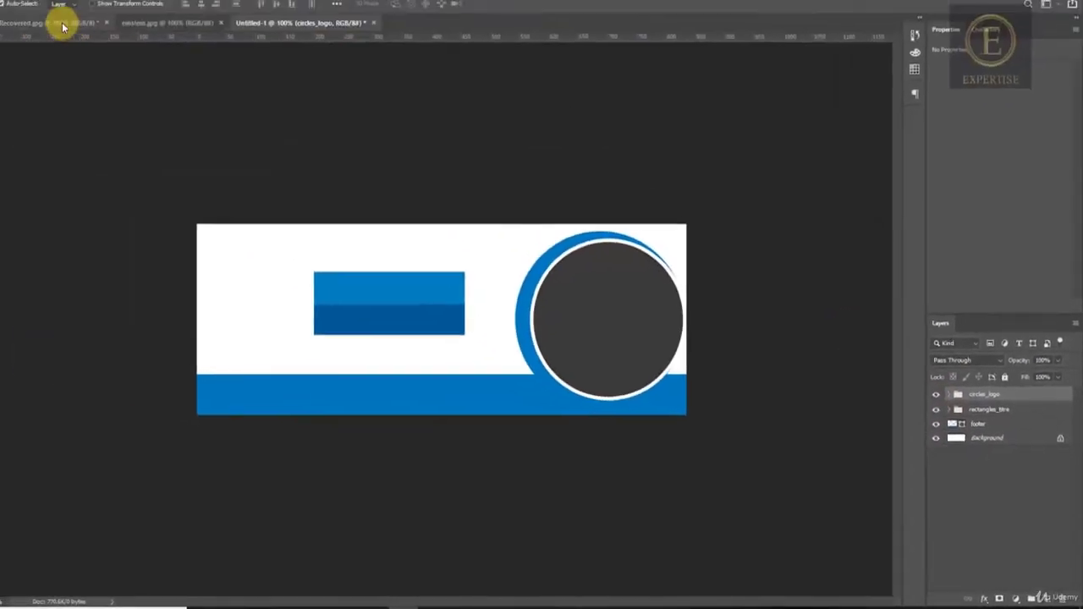
click(96, 44)
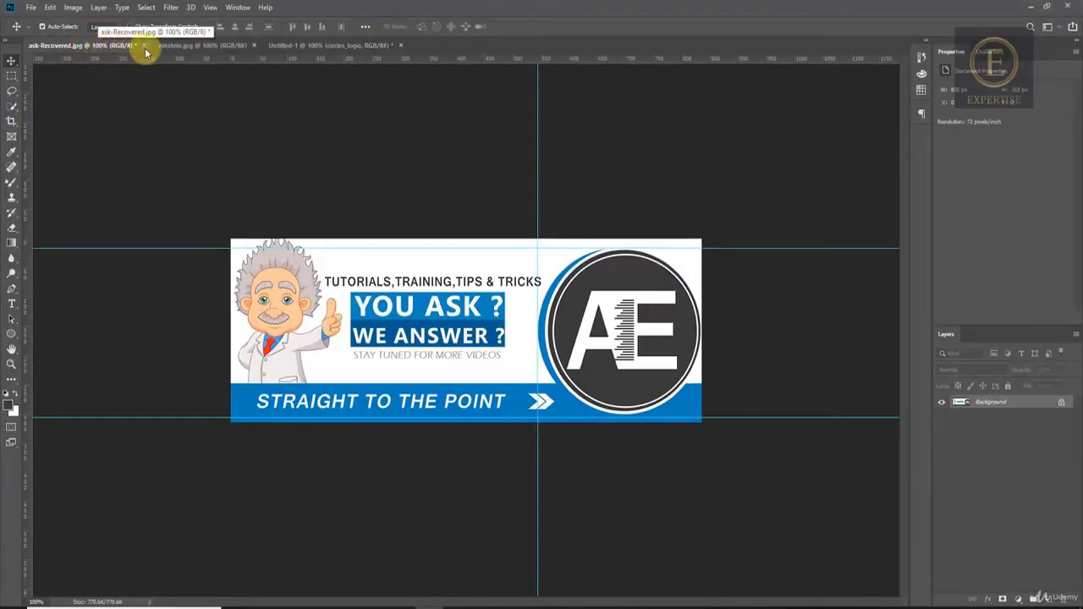
click(310, 51)
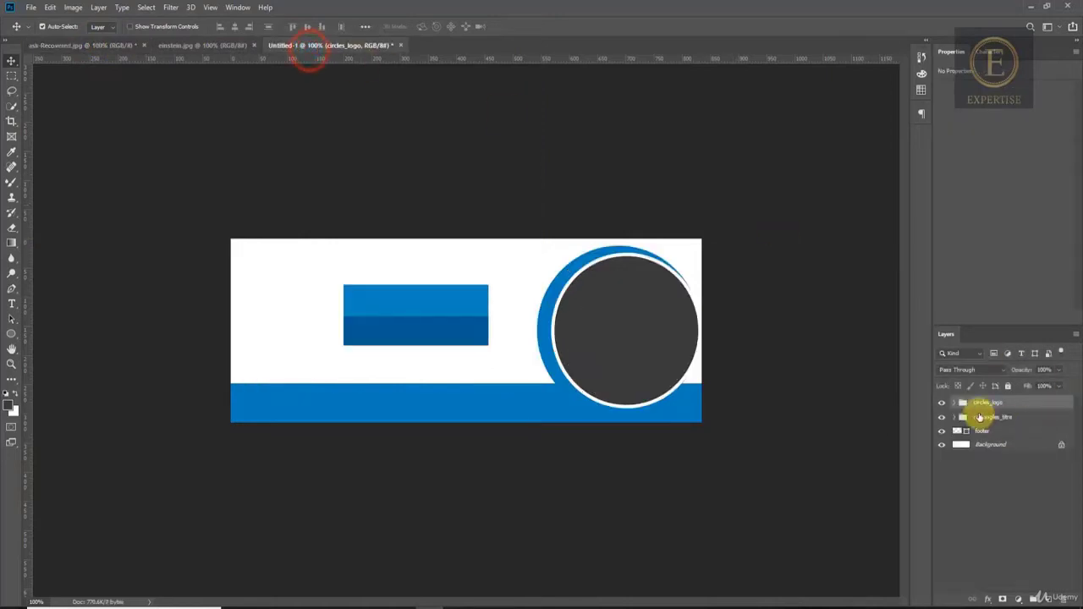
Step: Duplicate the Ellipse 2 layer inside the circles_logo group and scale the copy down proportionally to about 91%
click(956, 403)
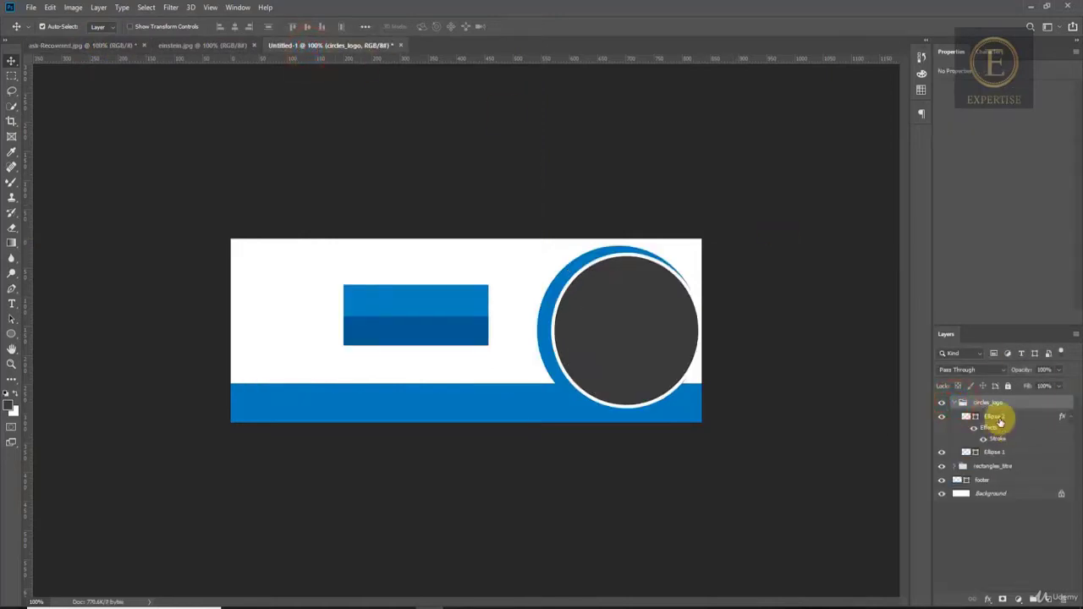
click(998, 418)
key(ctrl+j)
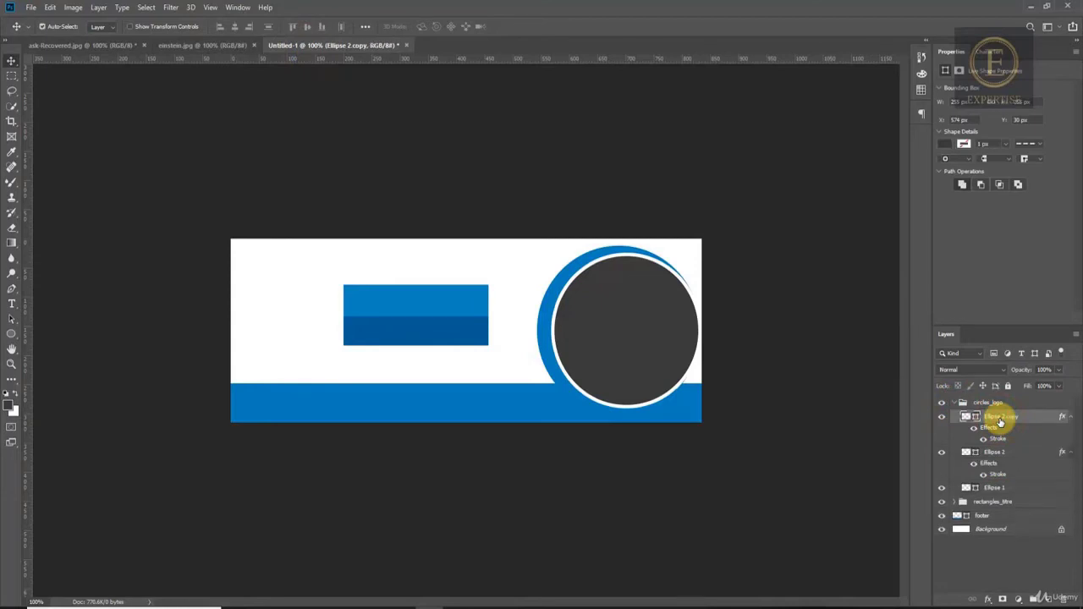
key(ctrl+t)
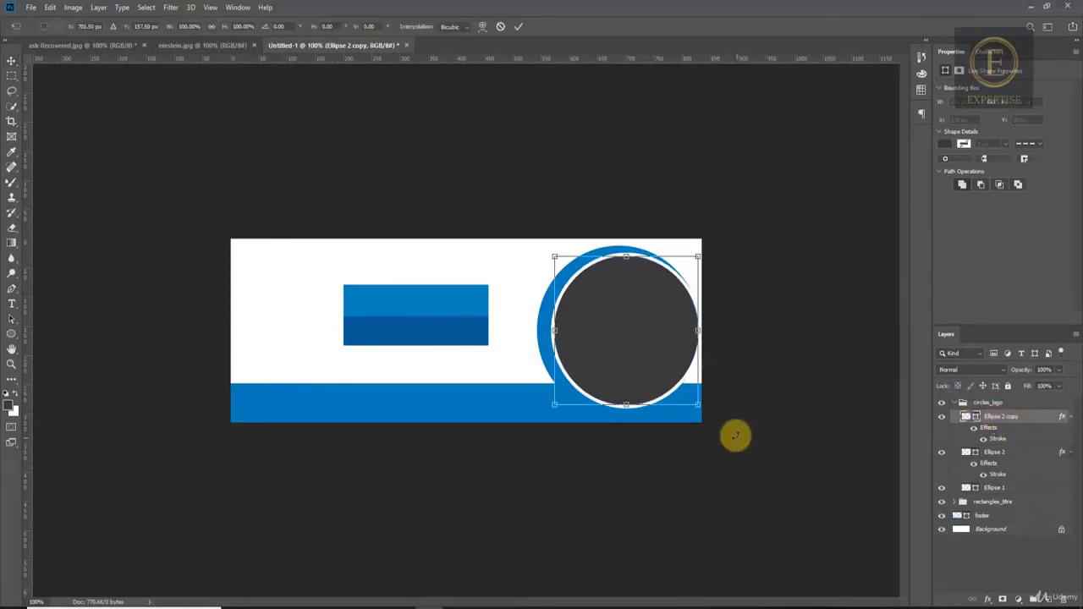
drag(697, 404, 686, 392)
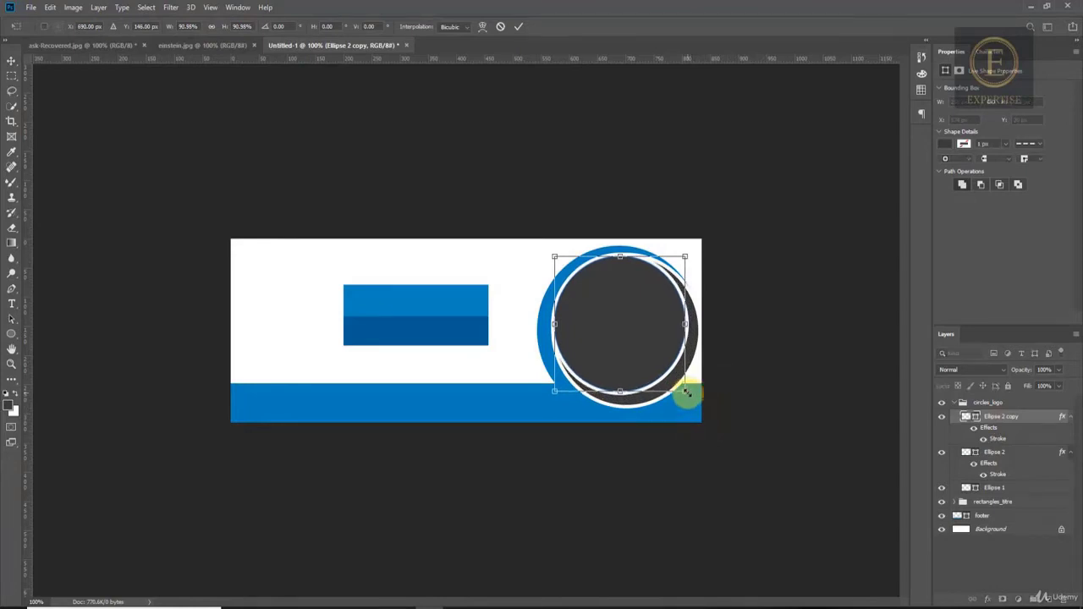
key(Return)
Step: Nudge the smaller grey circle right and down to X 586 px, Y 42 px, inside the larger grey circle
key(Right)
key(Right)
key(Down)
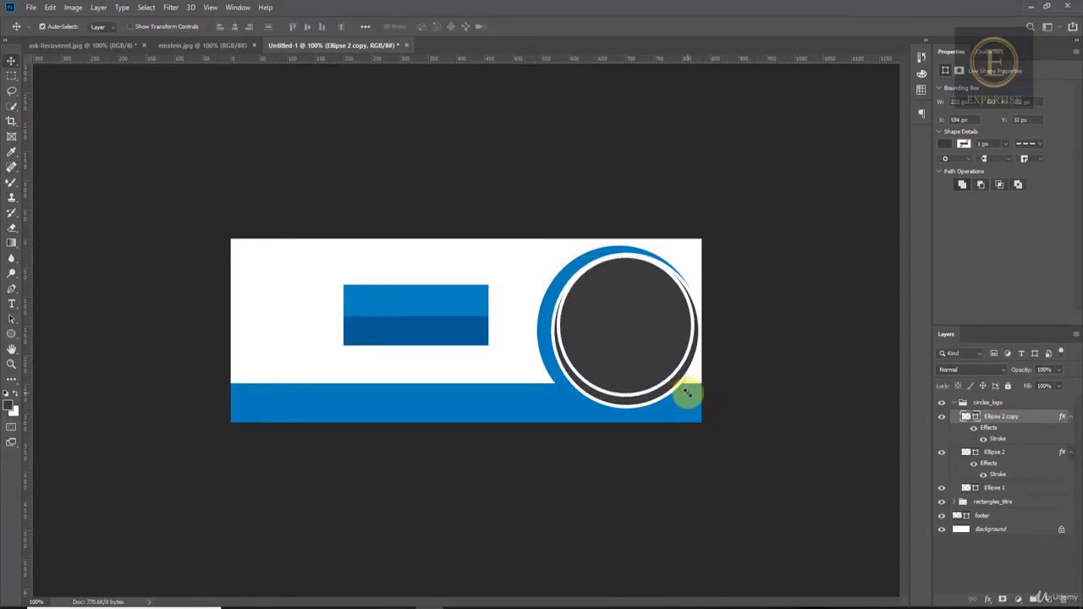
key(Down)
key(Right)
key(Down)
key(Right)
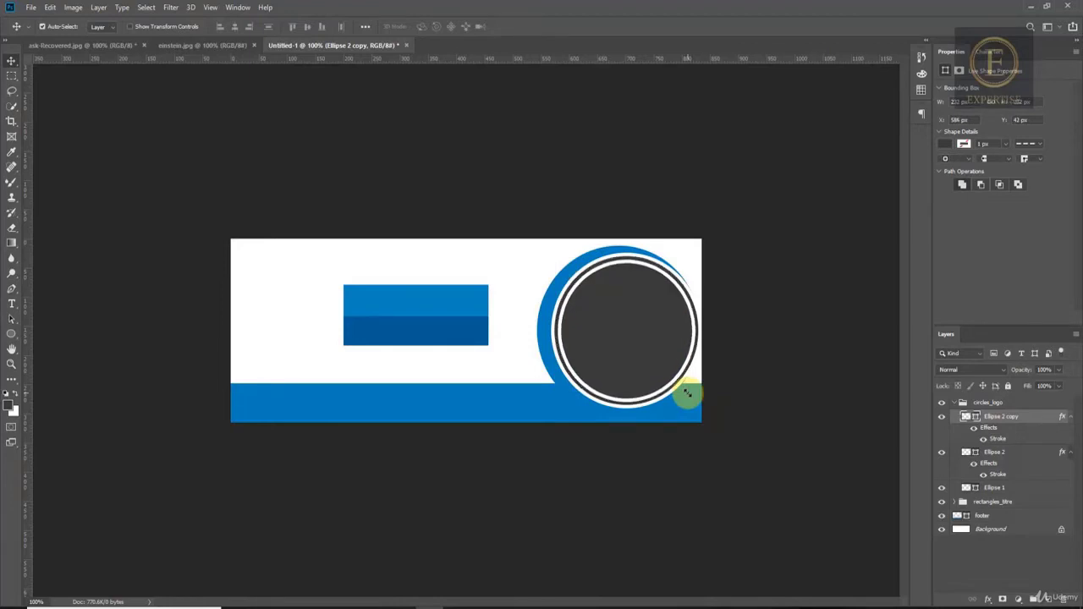
Step: Reduce the smaller grey circle's white Stroke effect to a size of 3 px
click(998, 439)
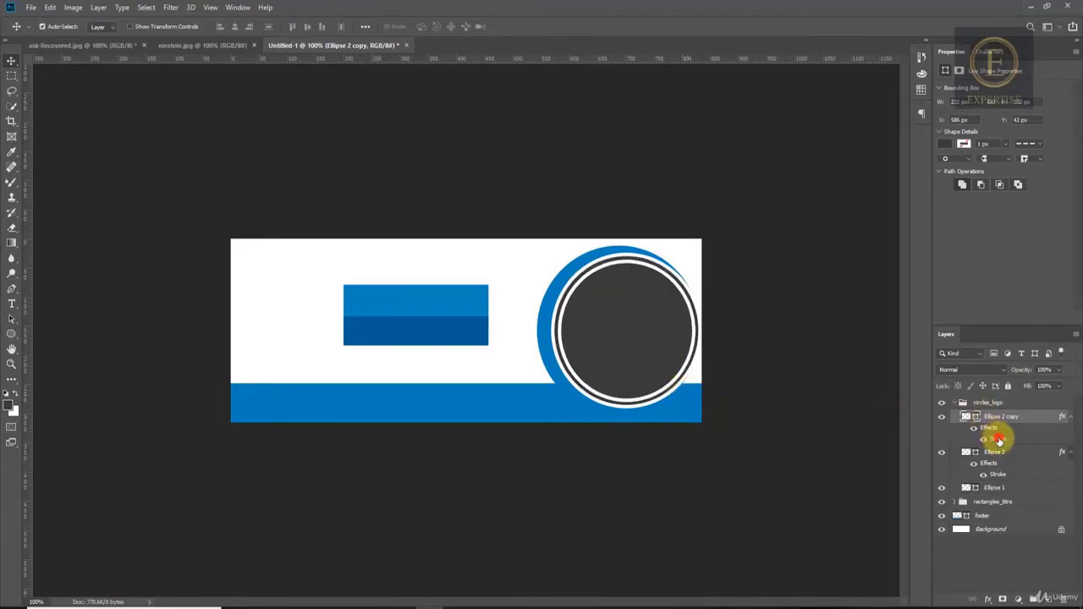
double_click(999, 440)
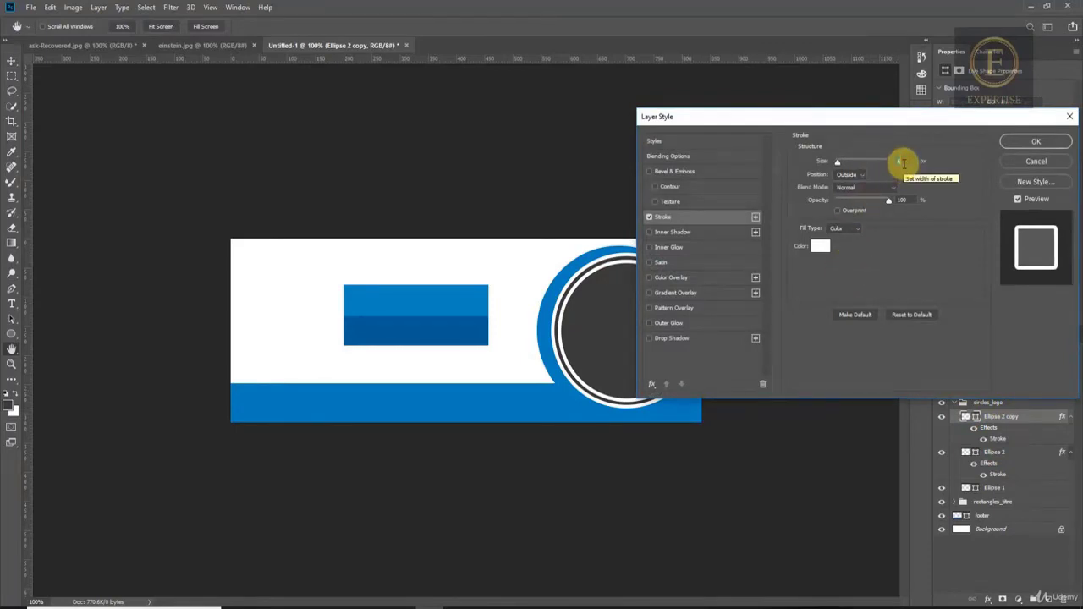
text(3)
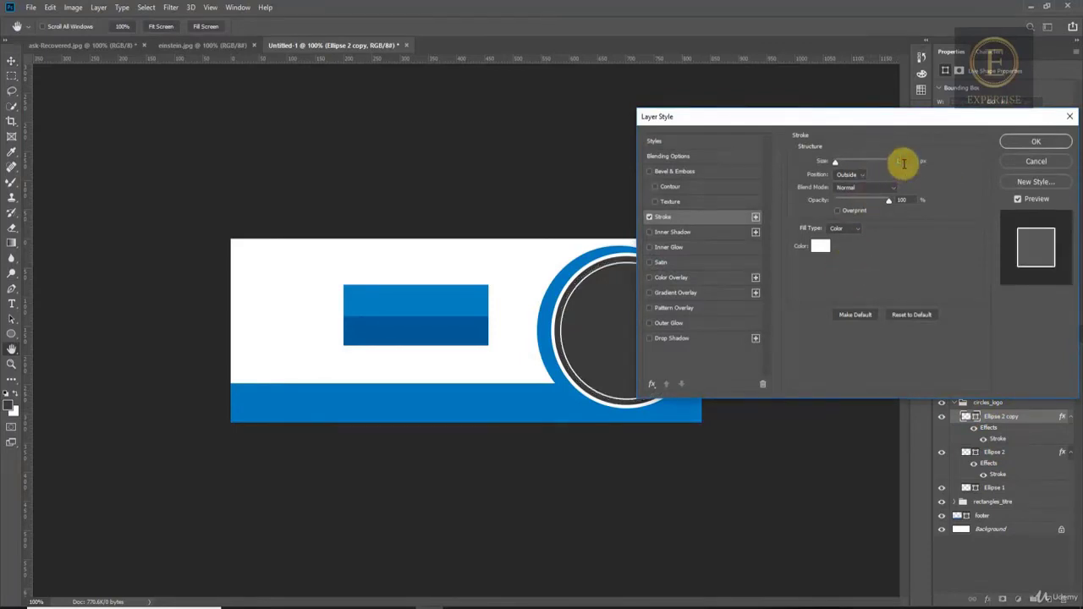
key(Up)
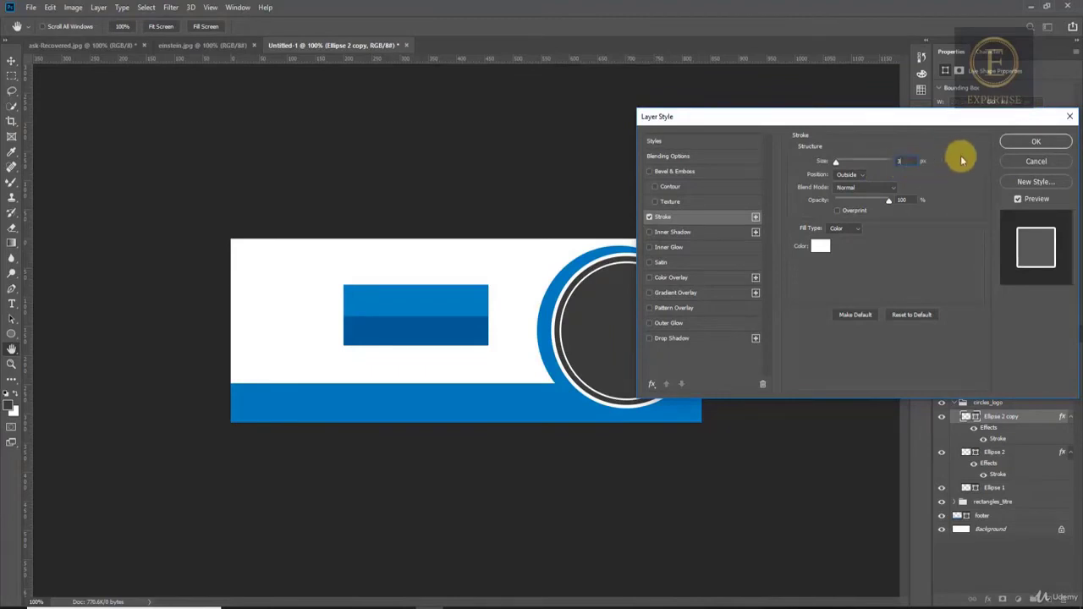
click(1034, 142)
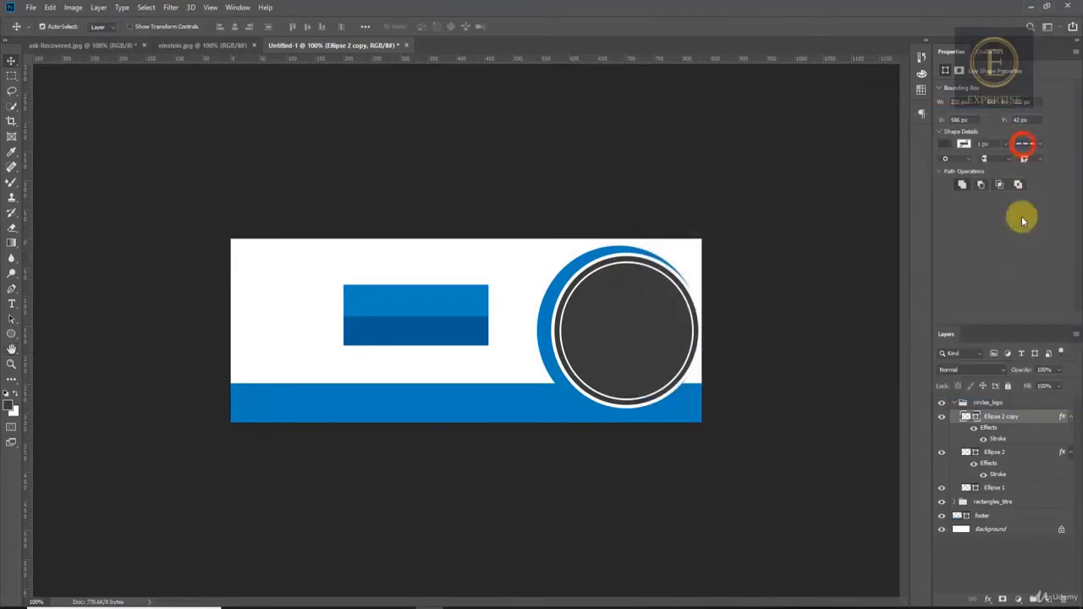
Step: Align the smaller grey circle's horizontal and vertical centres to the outline of the larger grey circle, and clear the selection
ctrl+click(967, 455)
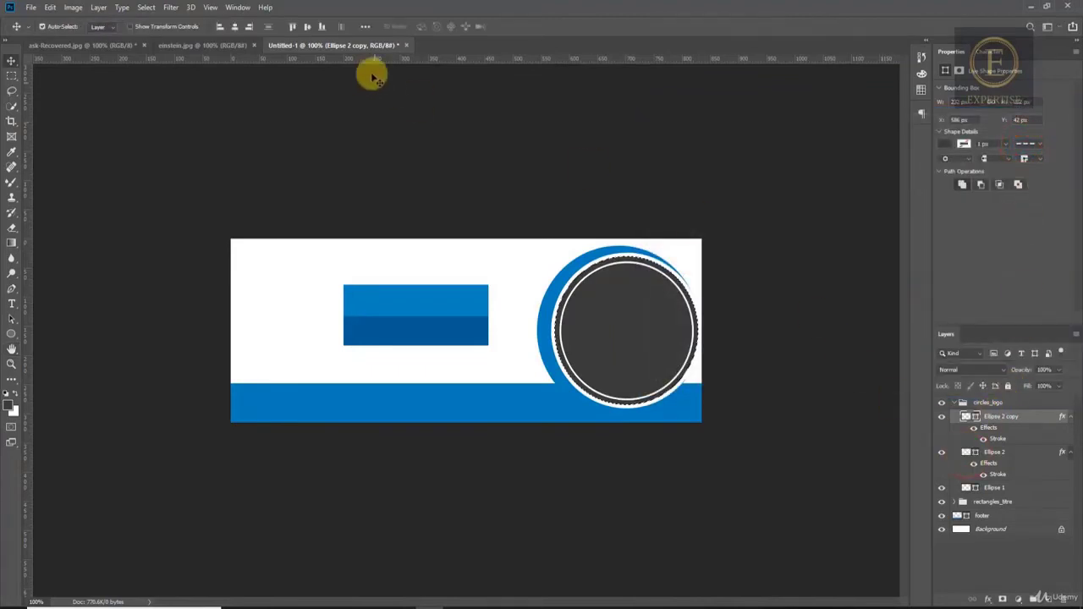
click(235, 27)
click(308, 28)
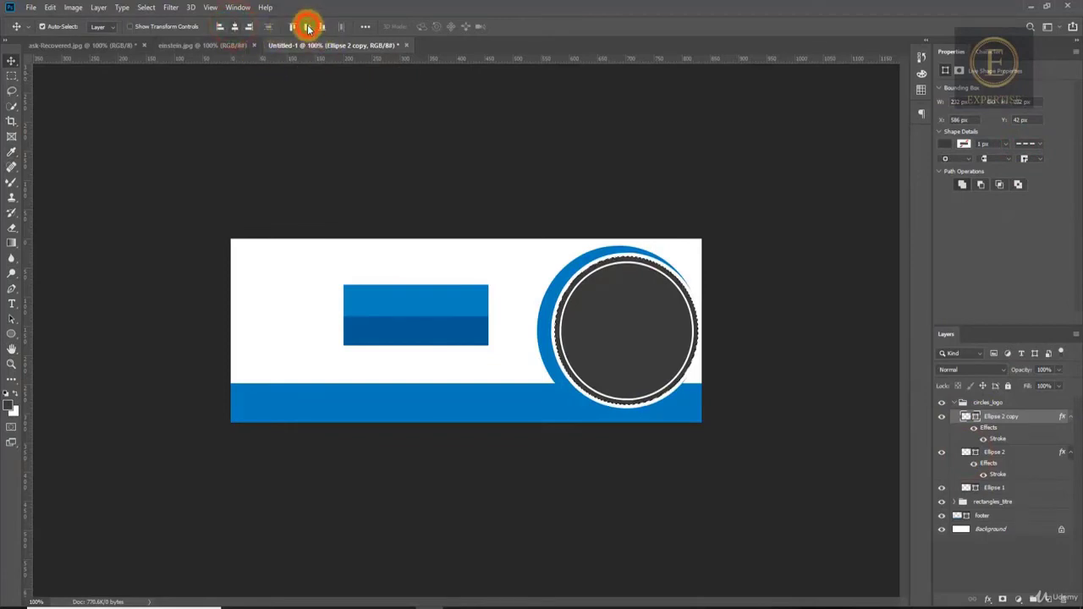
click(12, 75)
click(652, 223)
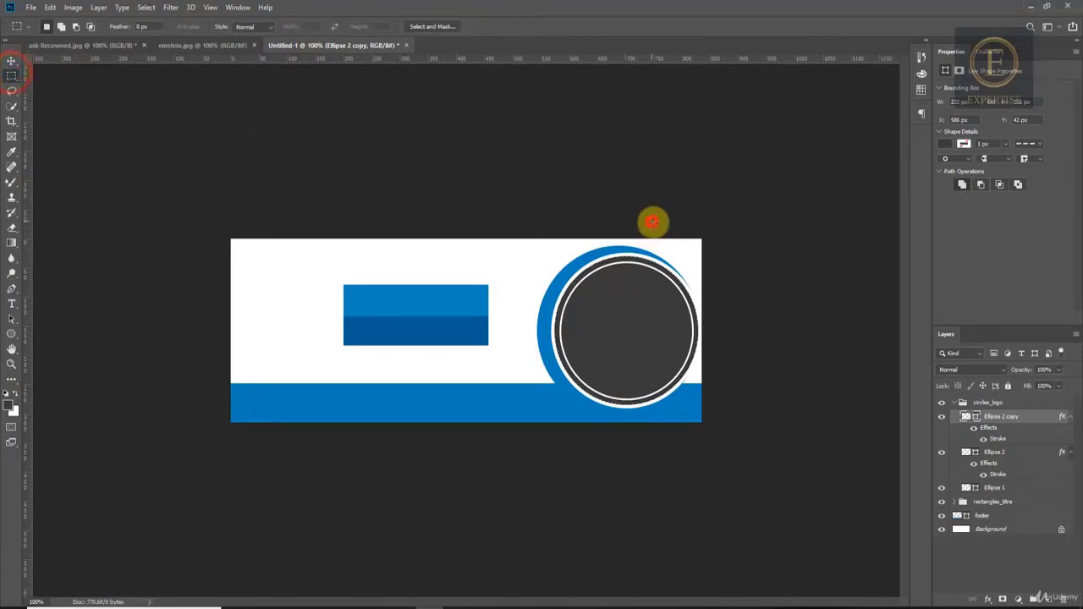
Step: Check the ask-Recovered.jpg reference and nudge both grey circles together left to X 576 px
click(106, 46)
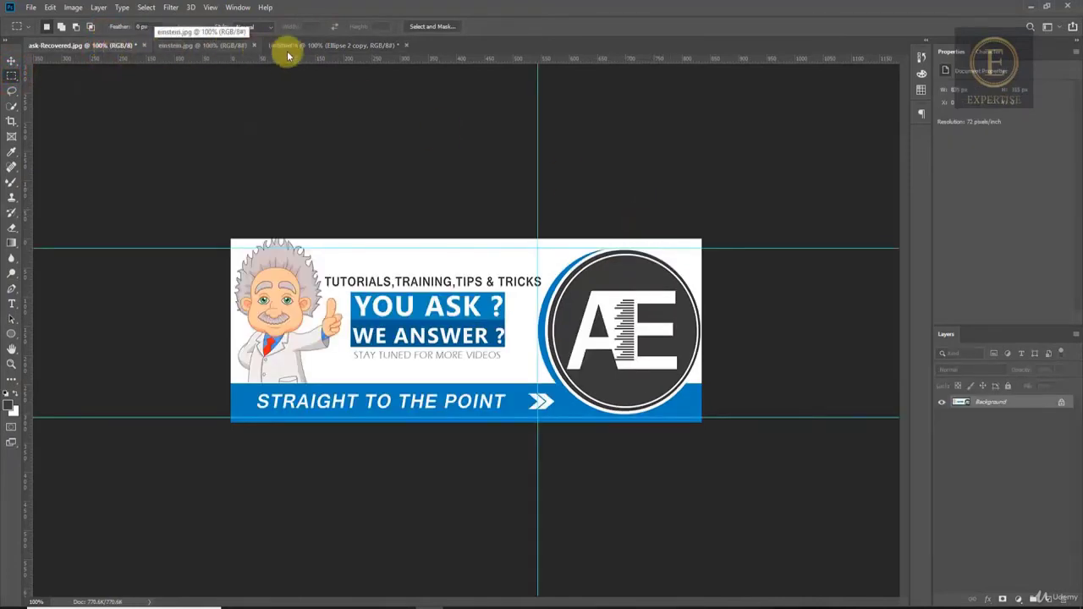
click(313, 47)
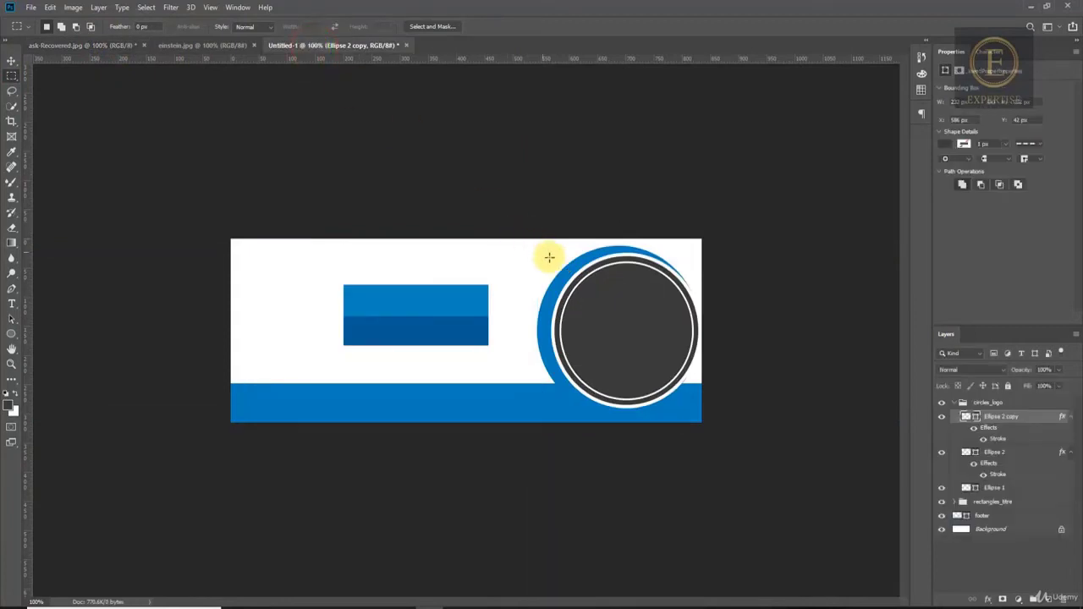
shift+click(1024, 458)
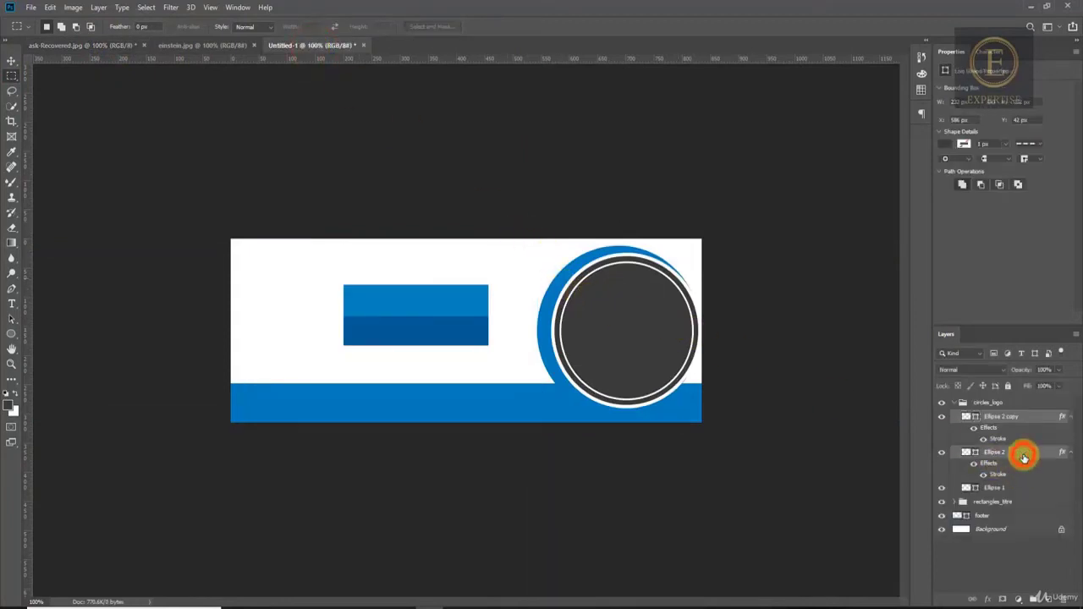
click(11, 61)
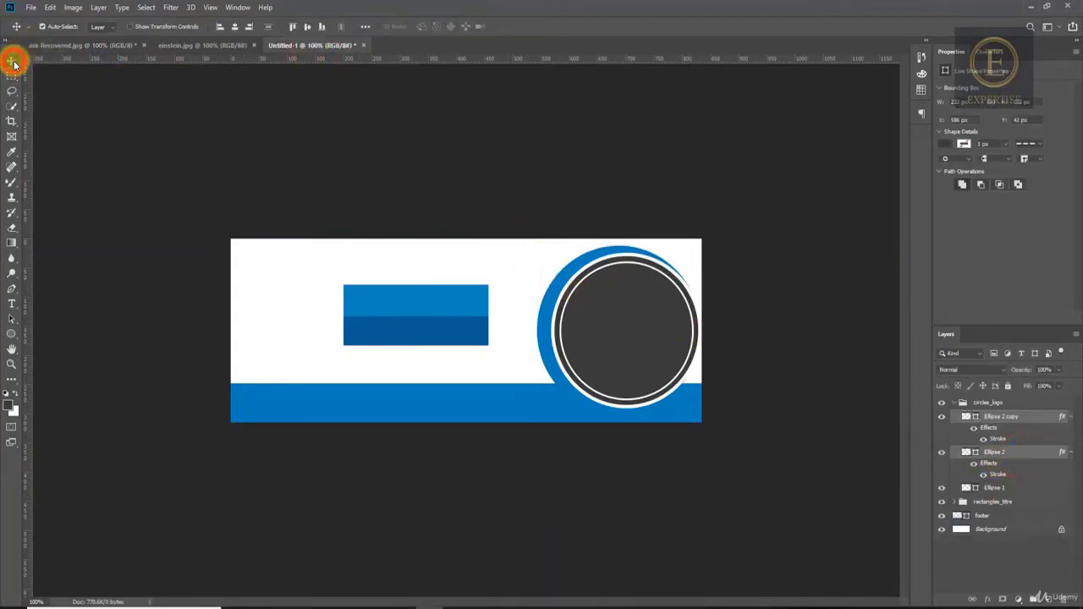
key(Left)
key(Left)
key(Left)
key(Left)
key(Left)
key(Left)
key(Left)
key(Left)
key(Left)
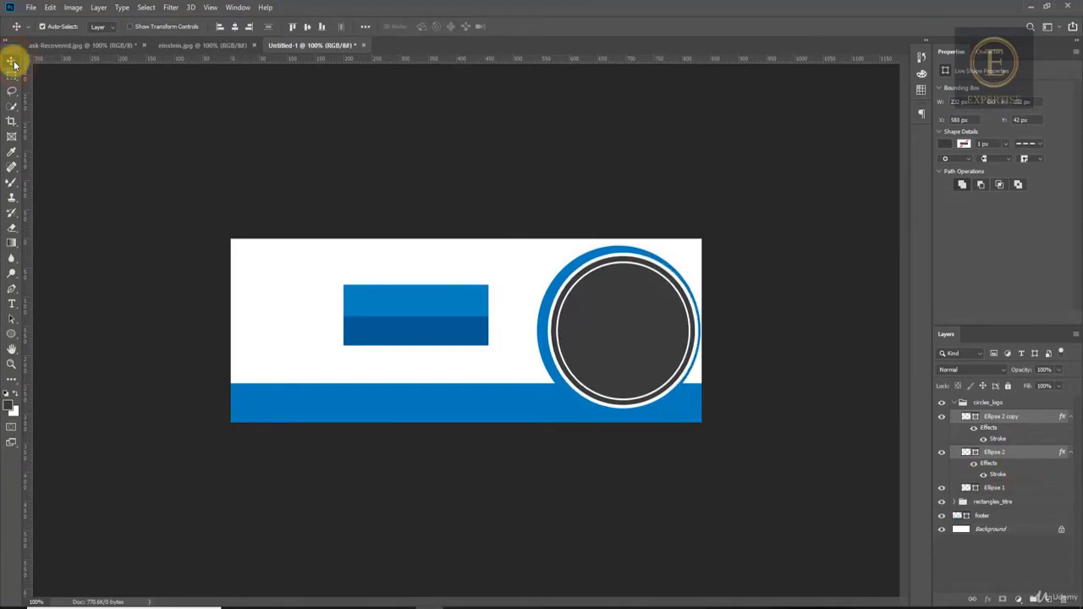
key(Left)
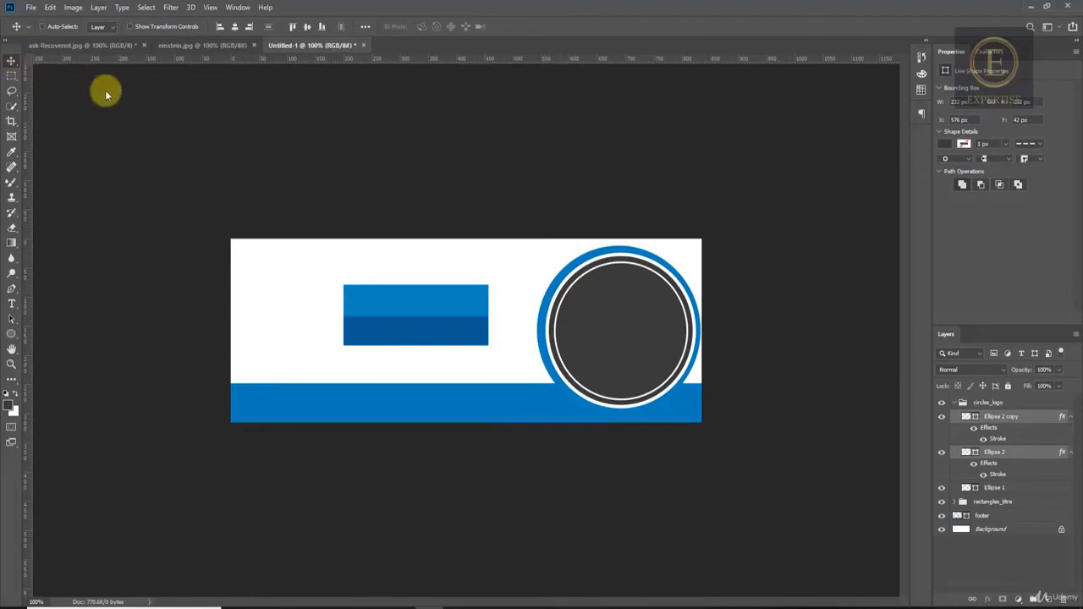
Step: Scale both grey circles up proportionally to about 264 px wide and compare them with the ask-Recovered.jpg reference
key(ctrl+t)
drag(693, 409, 699, 412)
key(Return)
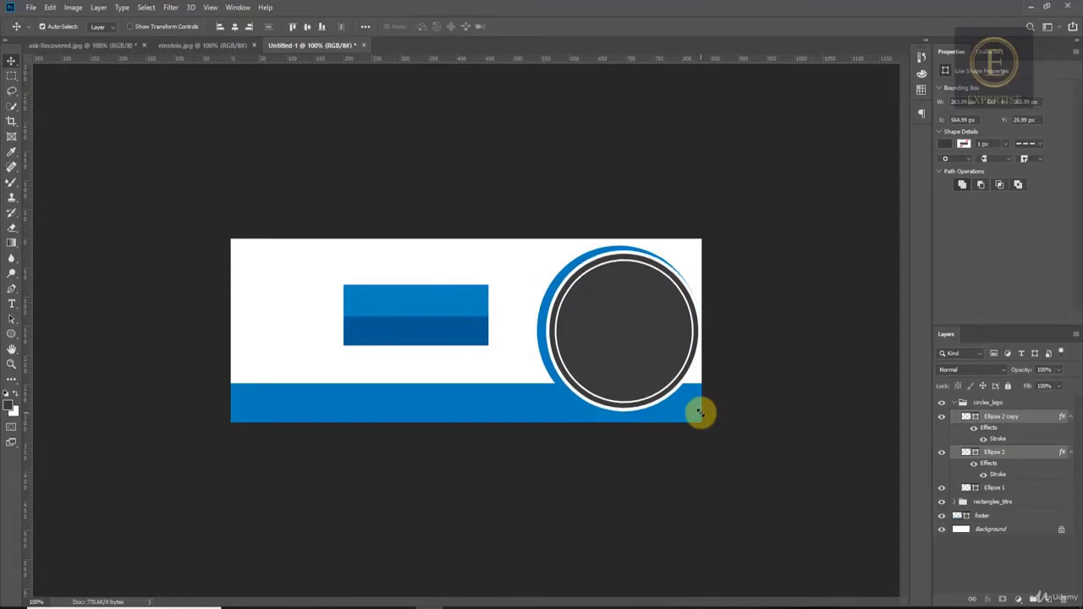
click(71, 46)
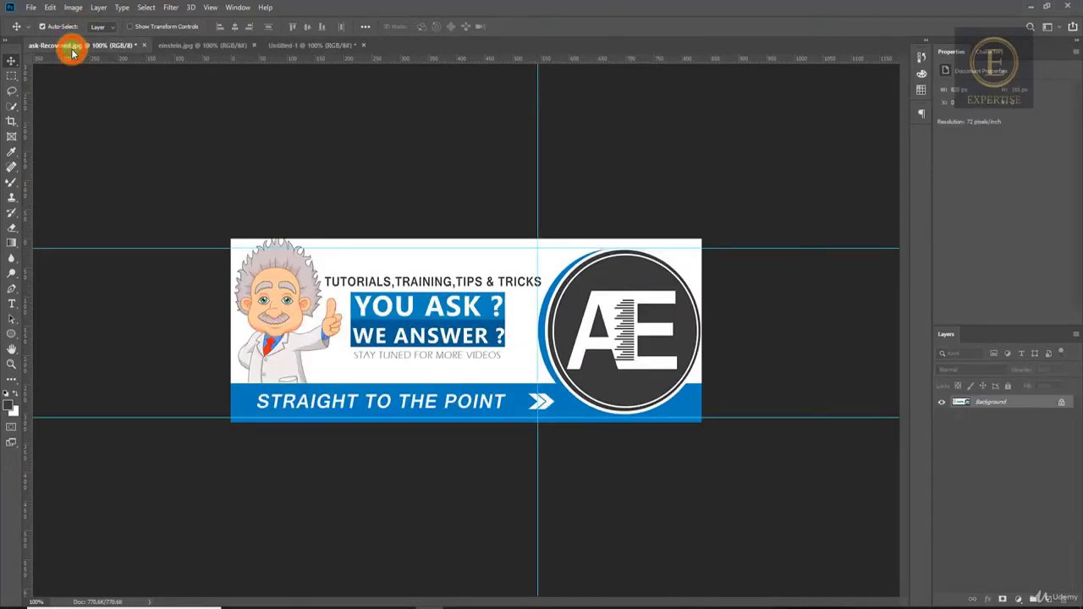
click(317, 46)
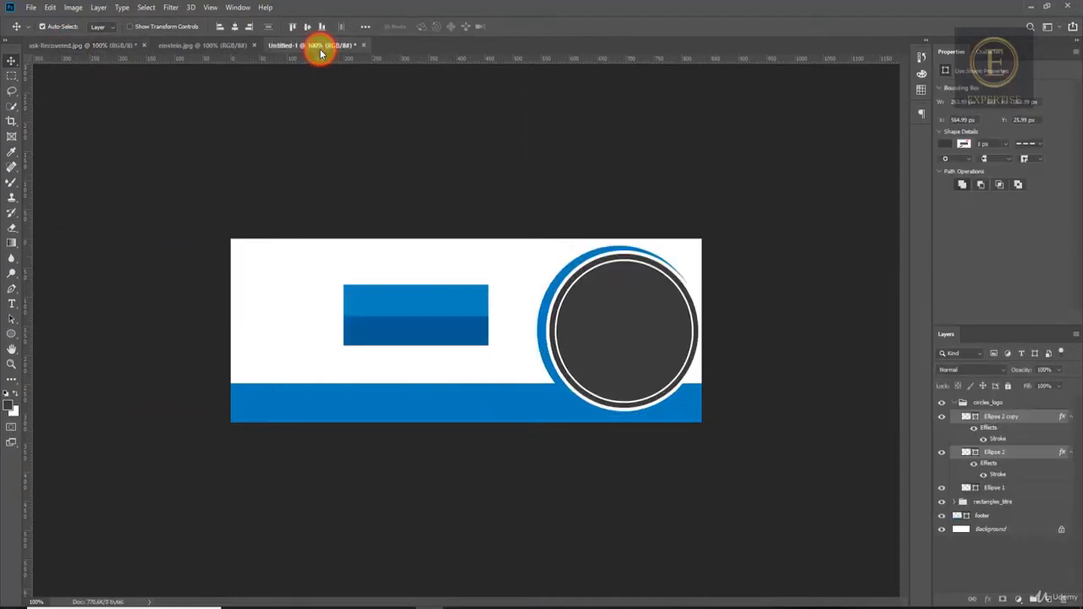
Step: Add Ellipse 1 to the selected grey circles and nudge all three circles right to about X 570 px
shift+click(1027, 488)
key(Right)
key(Right)
key(Right)
key(Right)
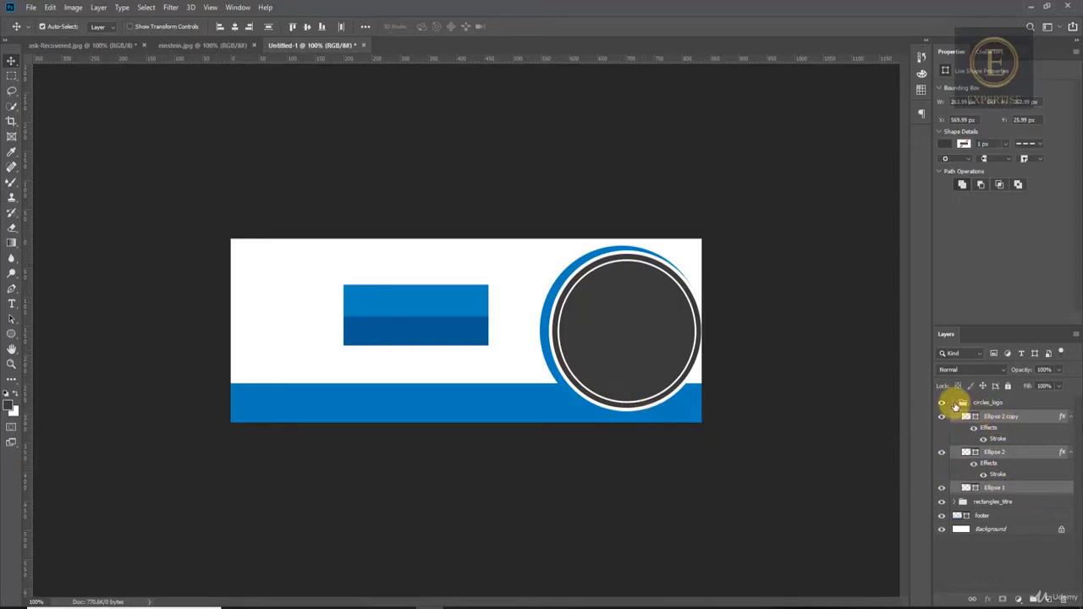
Step: Collapse the circles_logo group and create a new group above it containing an empty layer
click(954, 403)
click(986, 405)
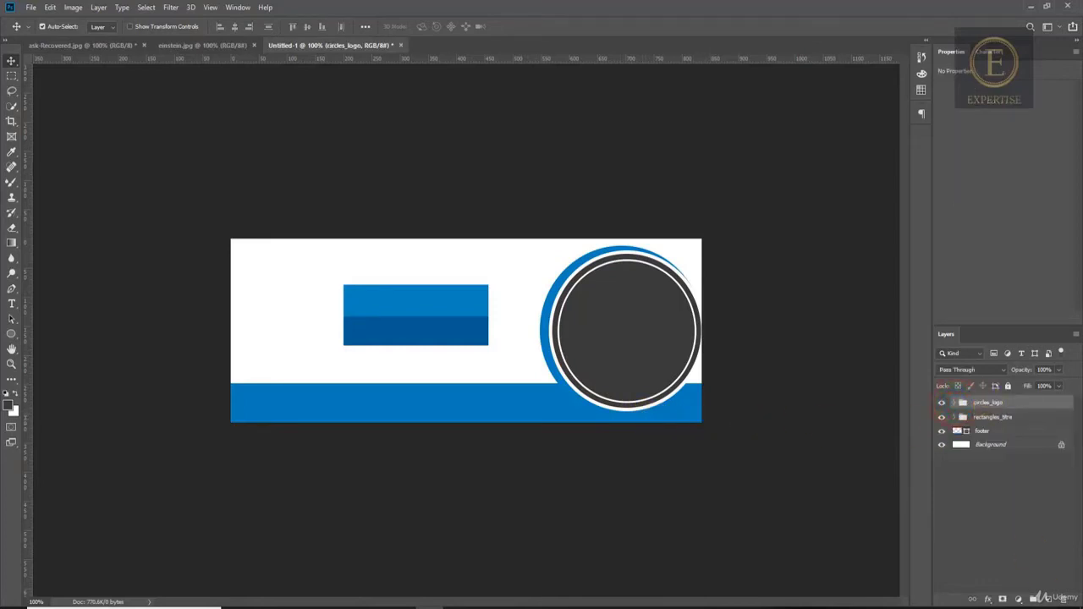
click(1034, 598)
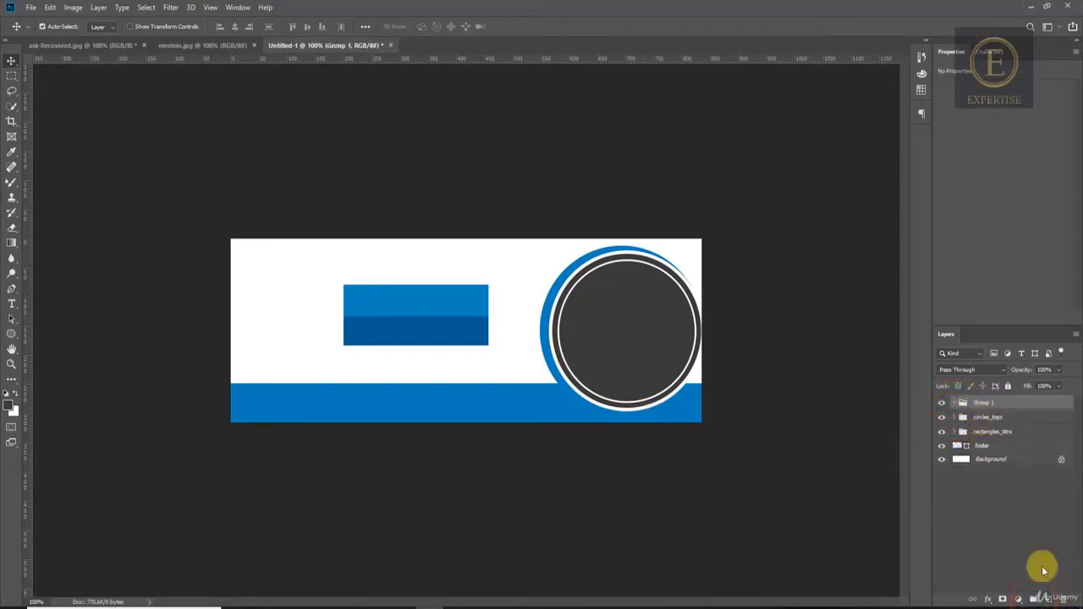
click(1047, 598)
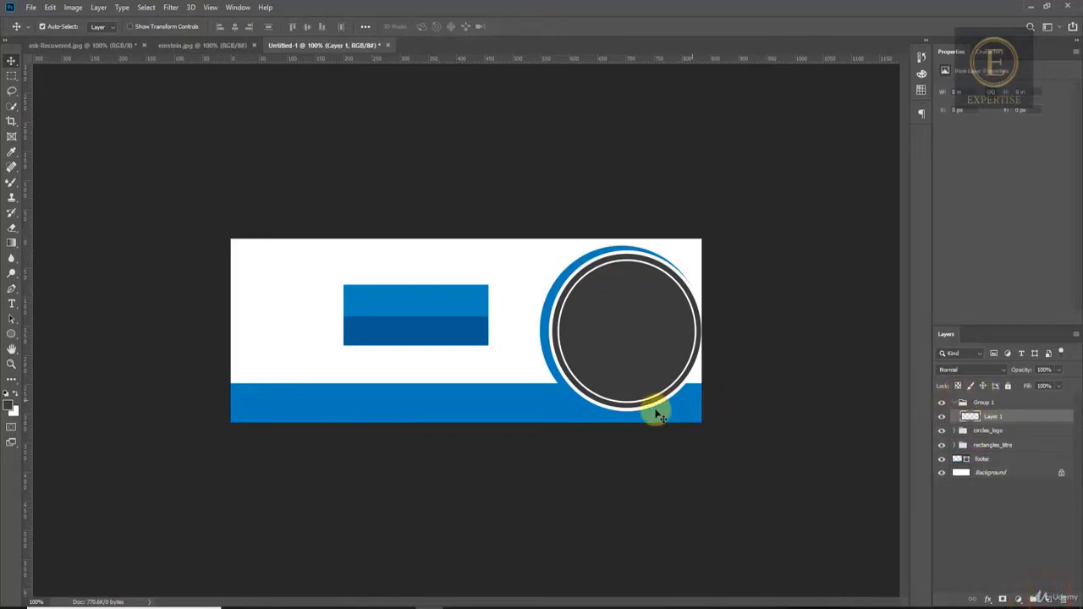
Step: Draw a text box over the lighter blue rectangle and enter the text YOU ASK
key(t)
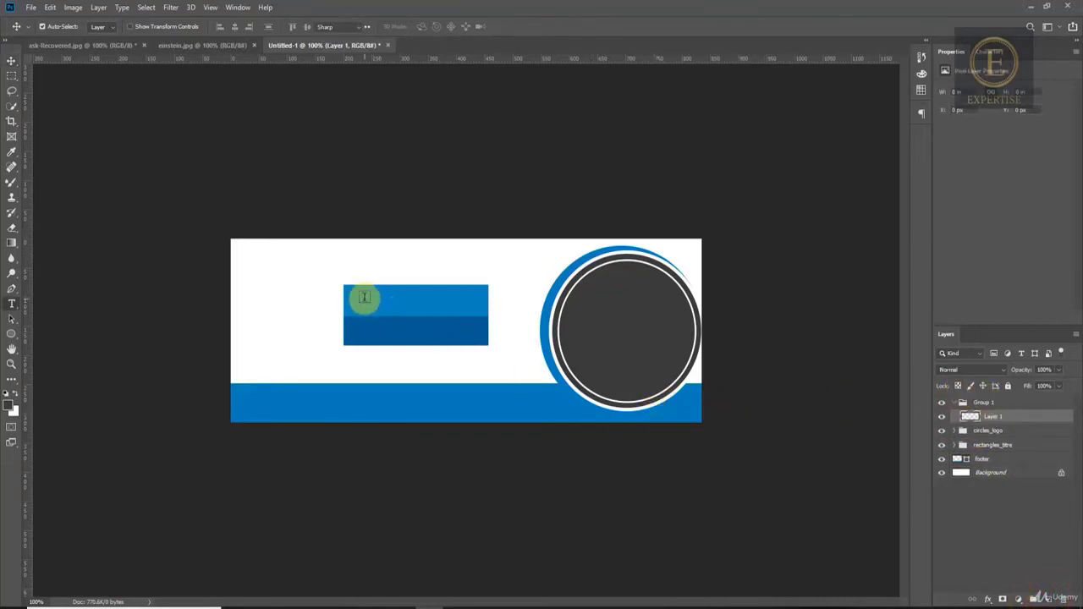
drag(350, 294, 479, 310)
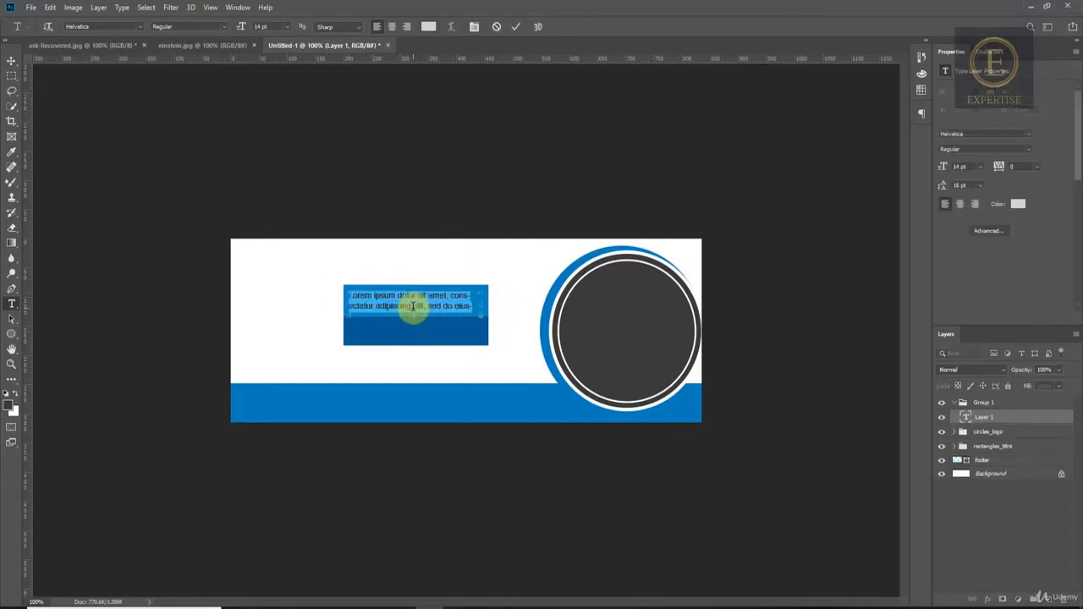
text(You)
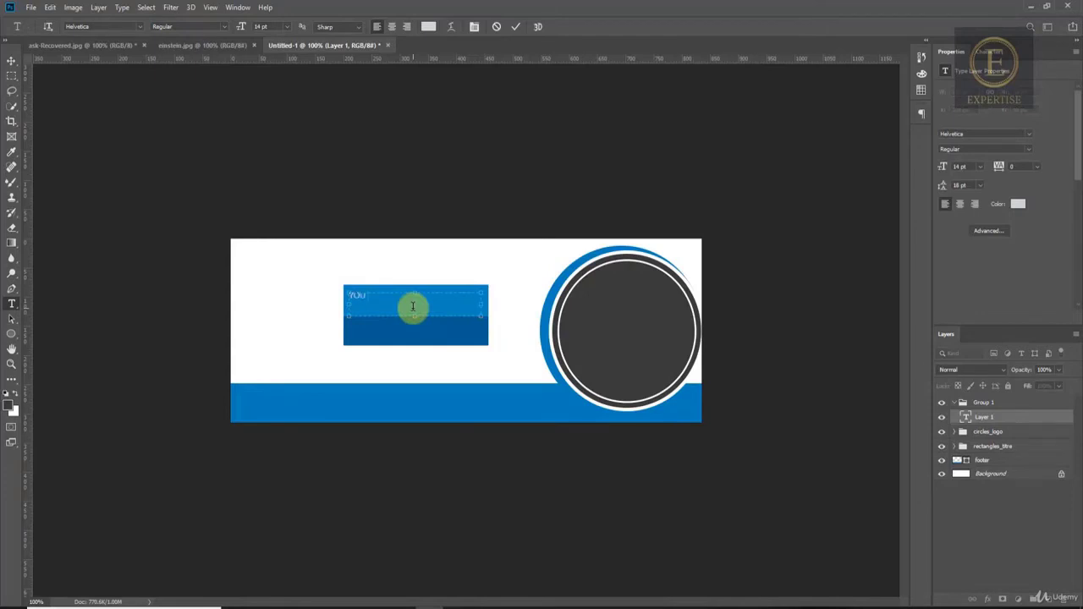
Step: Set the YOU ASK text to 44 pt in the Open Sans Semibold font
drag(252, 26, 259, 29)
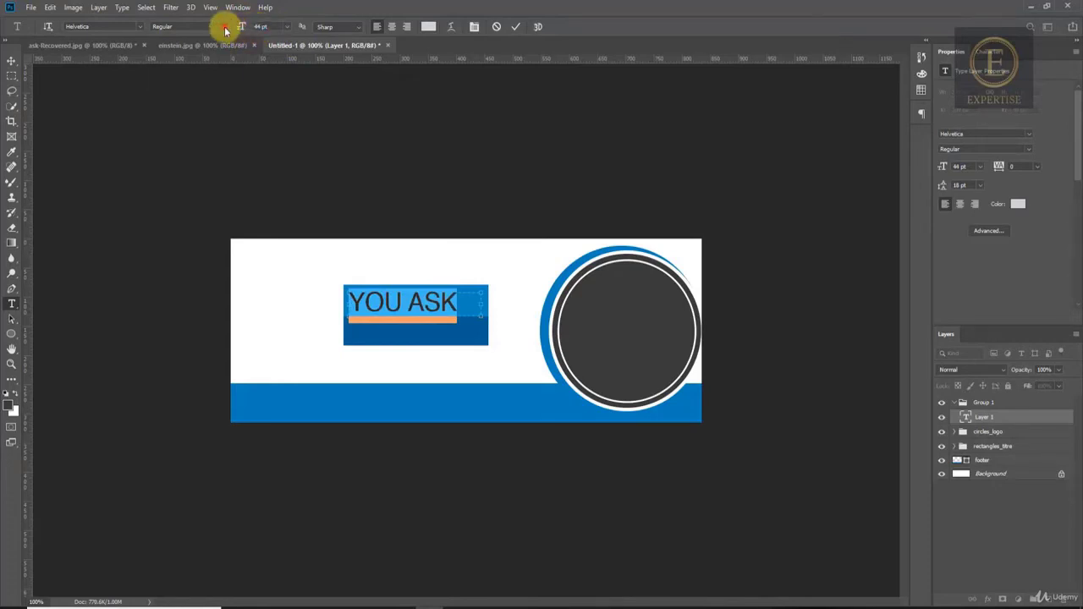
click(224, 26)
click(224, 26)
click(121, 26)
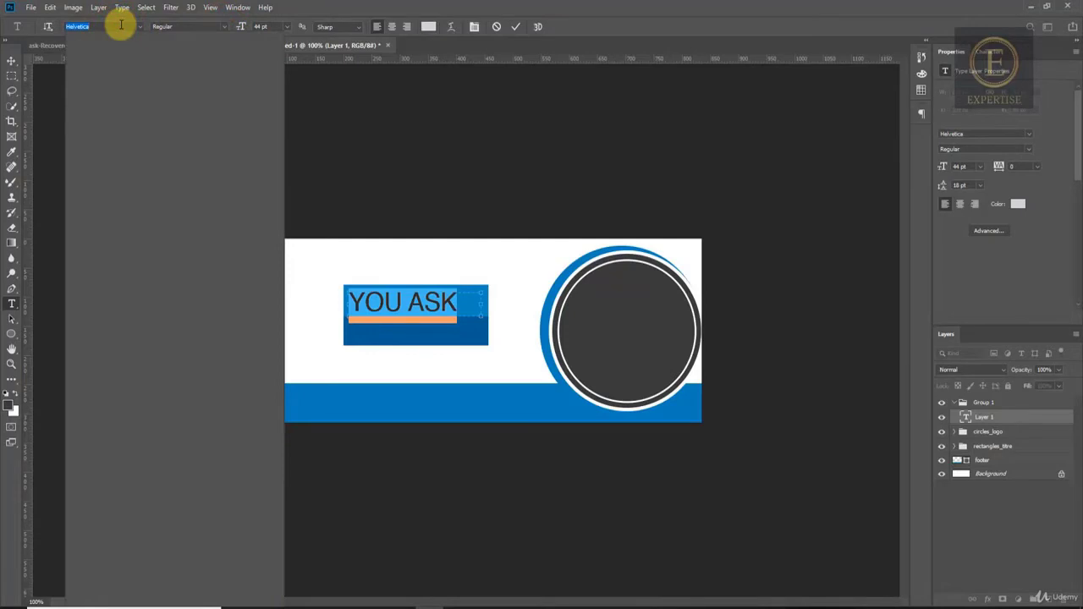
text(OPEN)
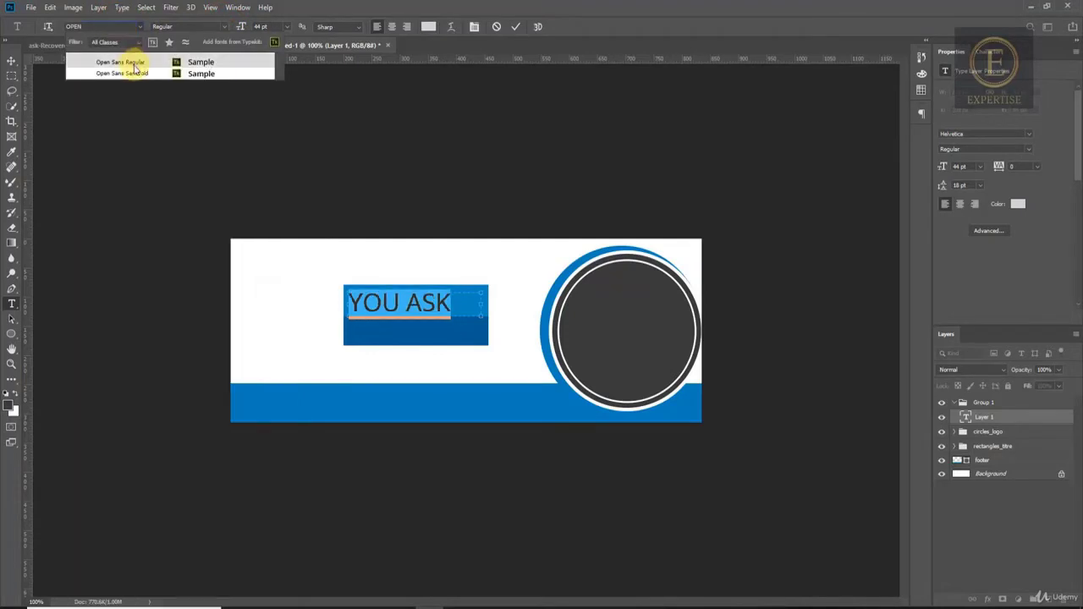
click(135, 73)
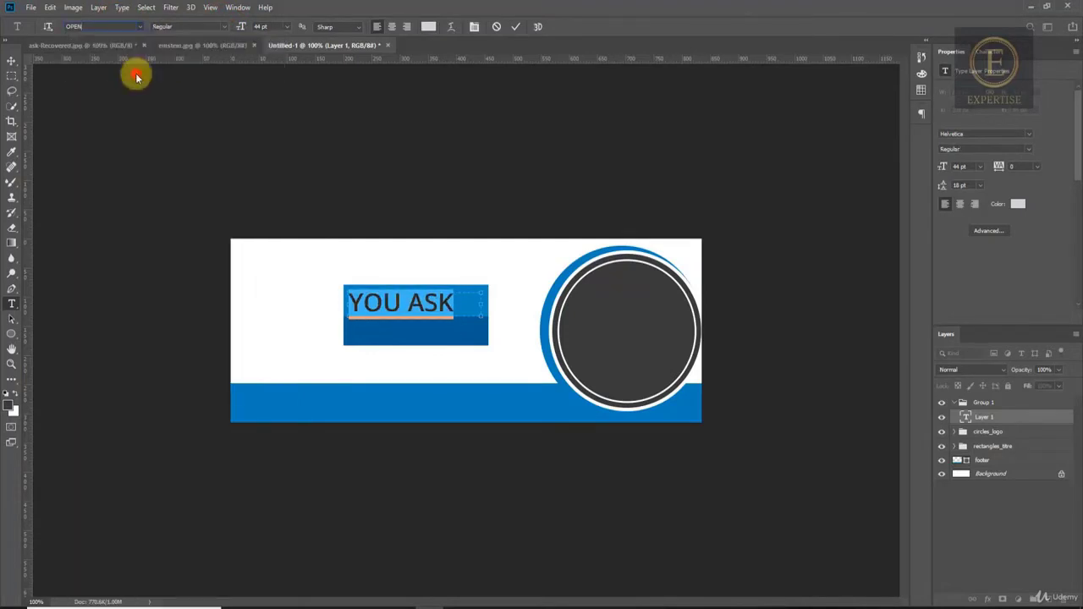
Step: Change the YOU ASK text colour to white (ffffff), sampled from the banner background
click(428, 26)
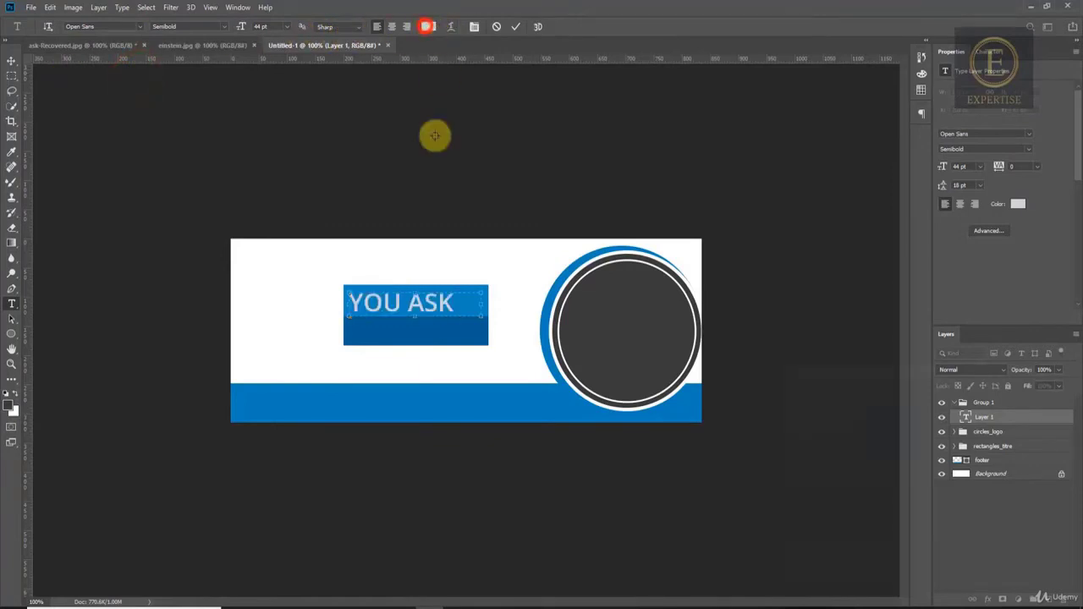
click(403, 262)
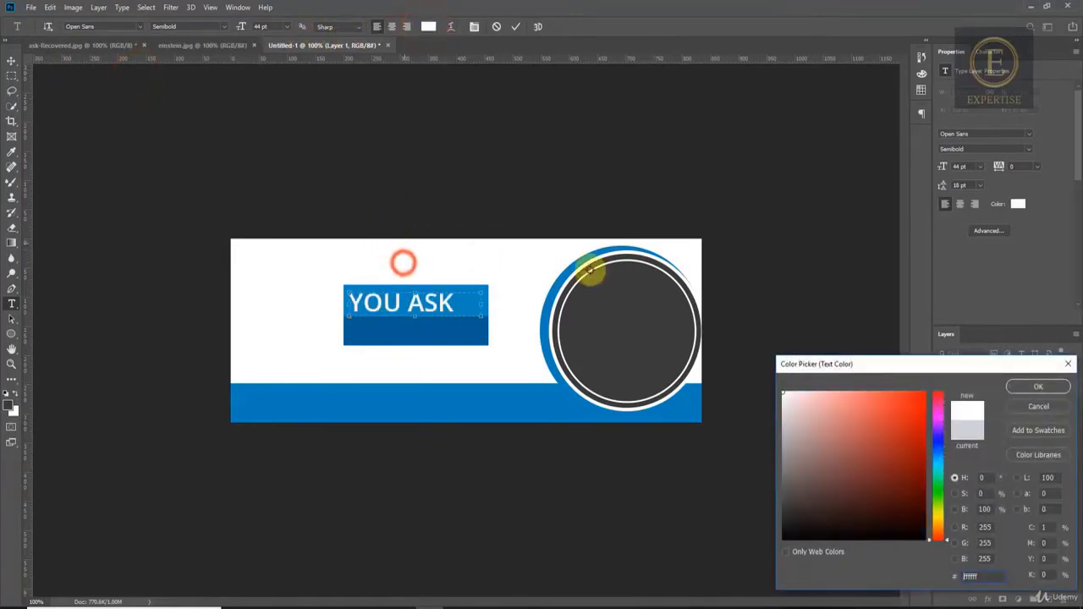
click(1024, 386)
Step: Commit the YOU ASK text and nudge it right to X 228 px, Y 86 px over the lighter blue rectangle
click(12, 63)
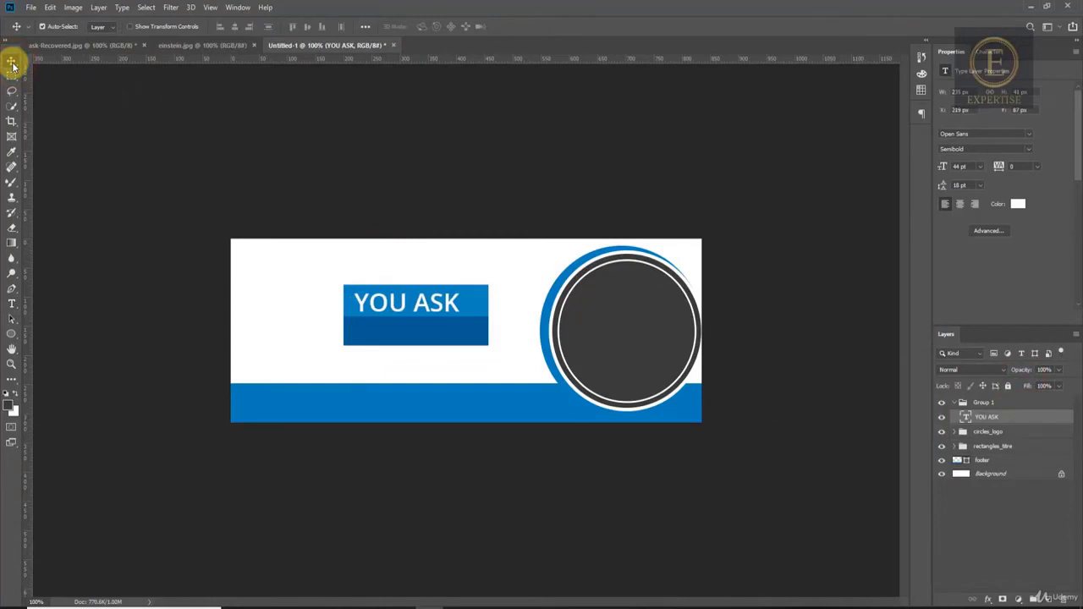
key(Right)
key(Right)
key(Right)
key(Right)
key(Right)
key(Right)
key(Right)
key(Right)
key(Right)
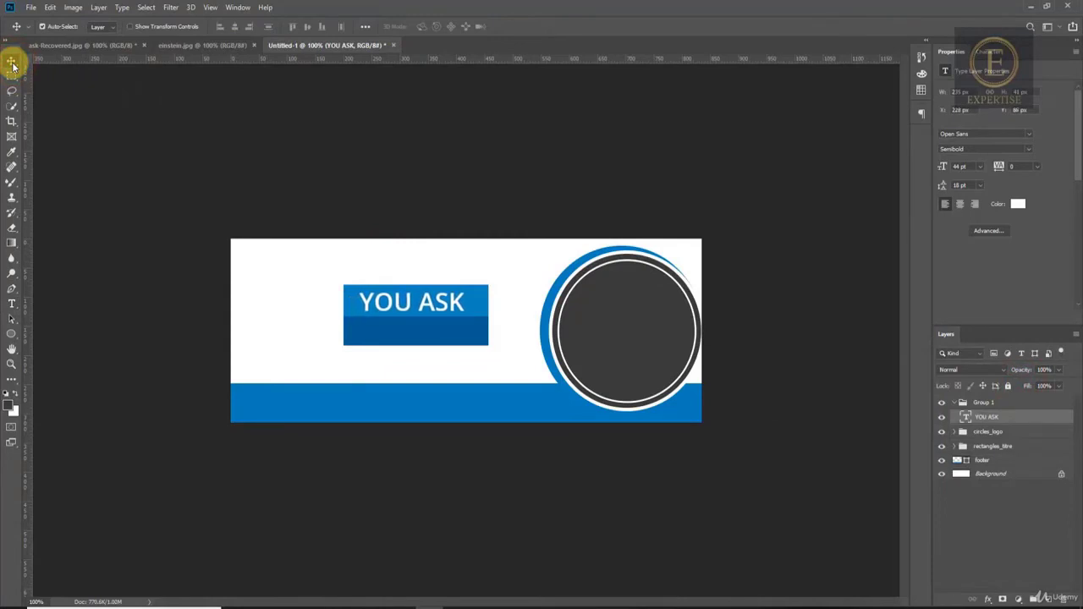
Step: Check the ask-Recovered.jpg reference, extend the text to YOU ASK ?, and shift it left to X 224 px
click(107, 48)
click(302, 46)
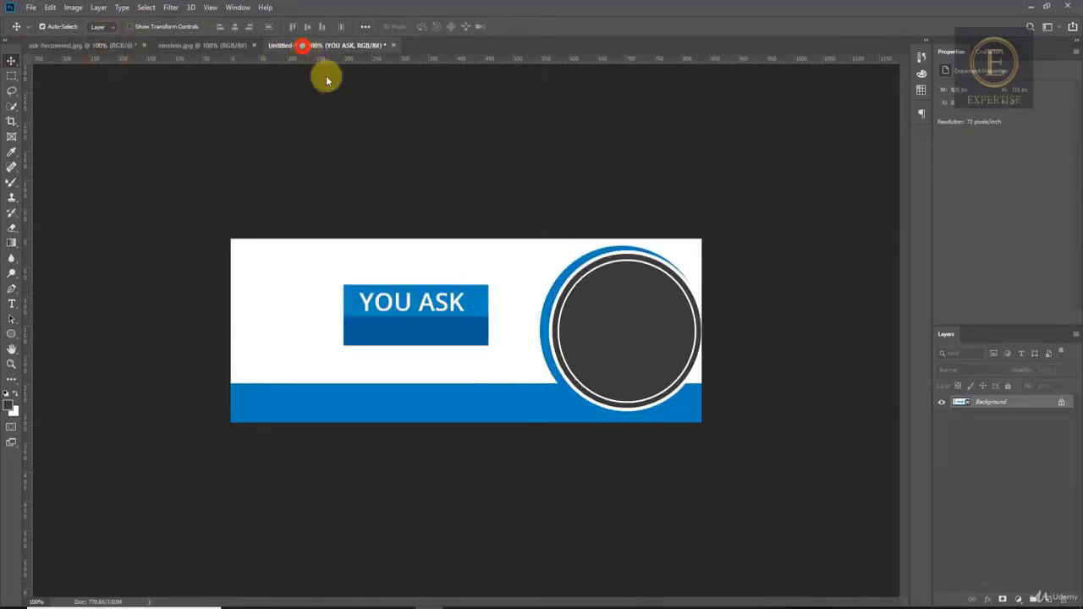
key(t)
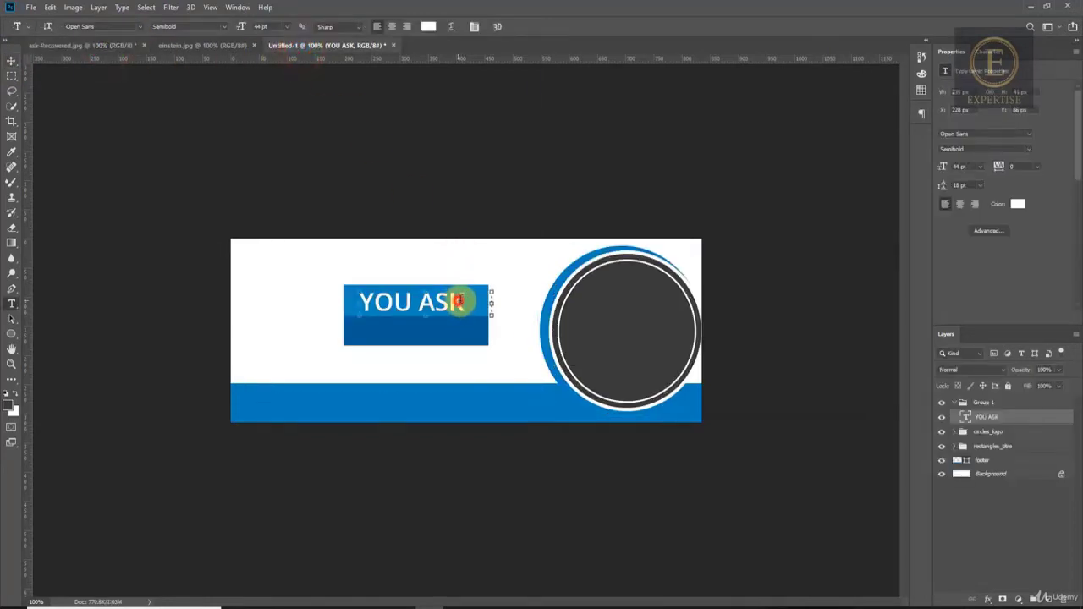
click(457, 301)
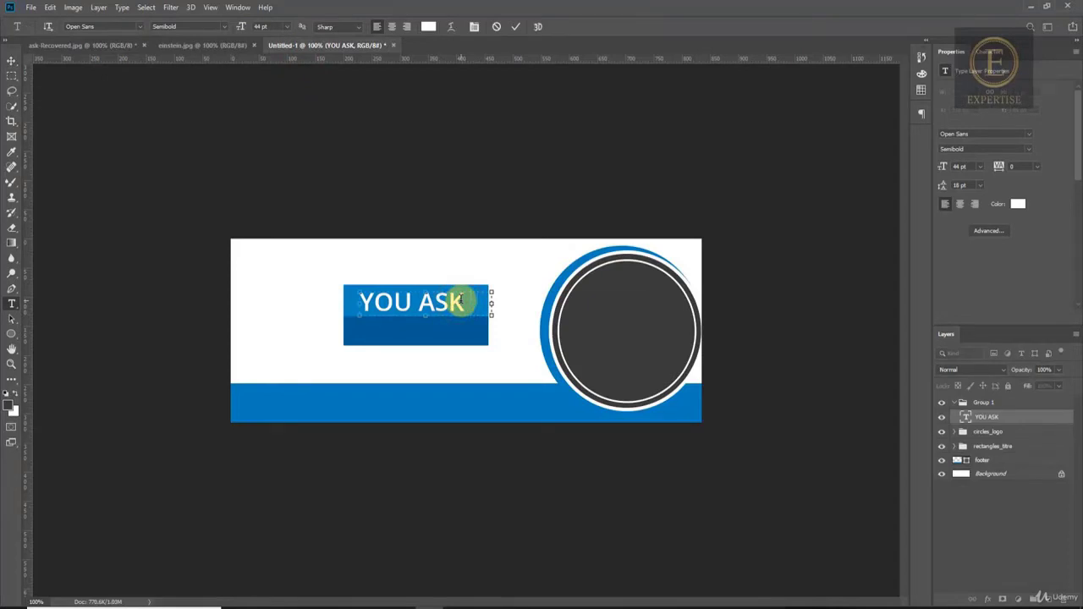
click(10, 59)
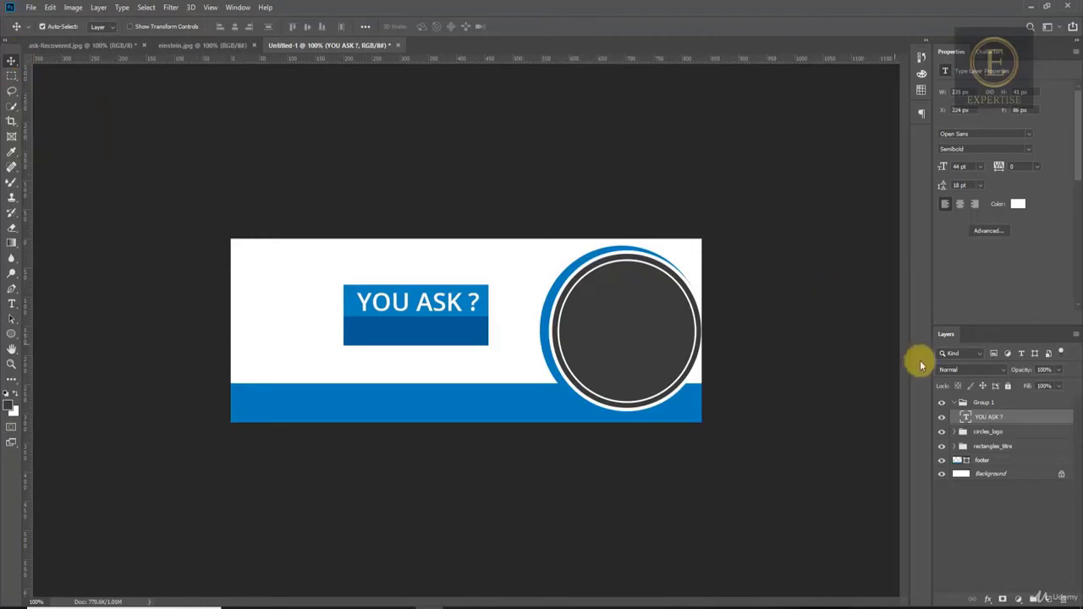
Step: Duplicate the YOU ASK ? text layer under the name We answer !
right_click(1016, 416)
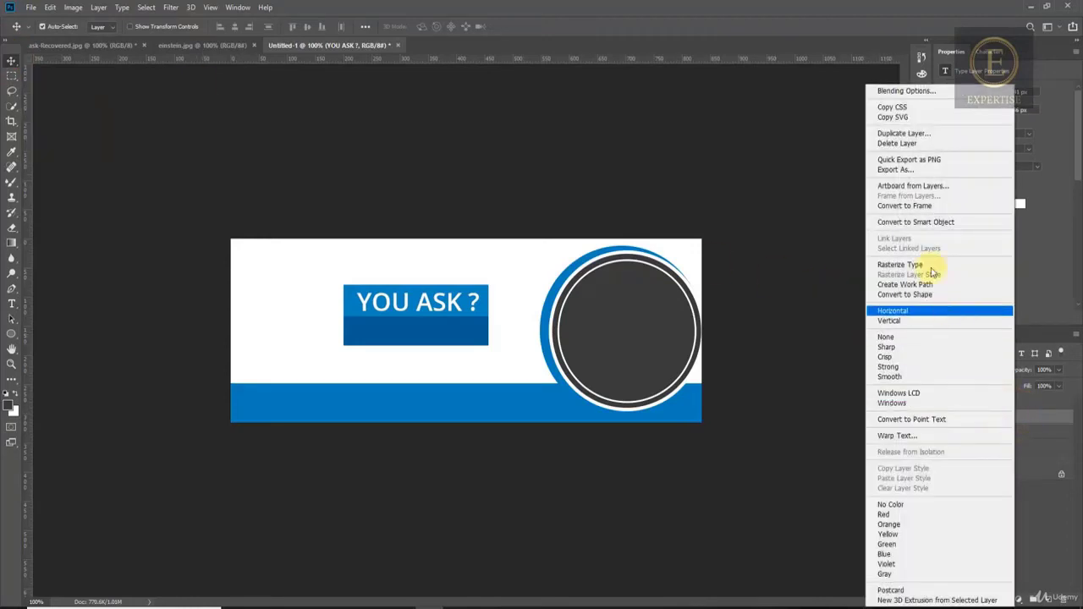
click(915, 135)
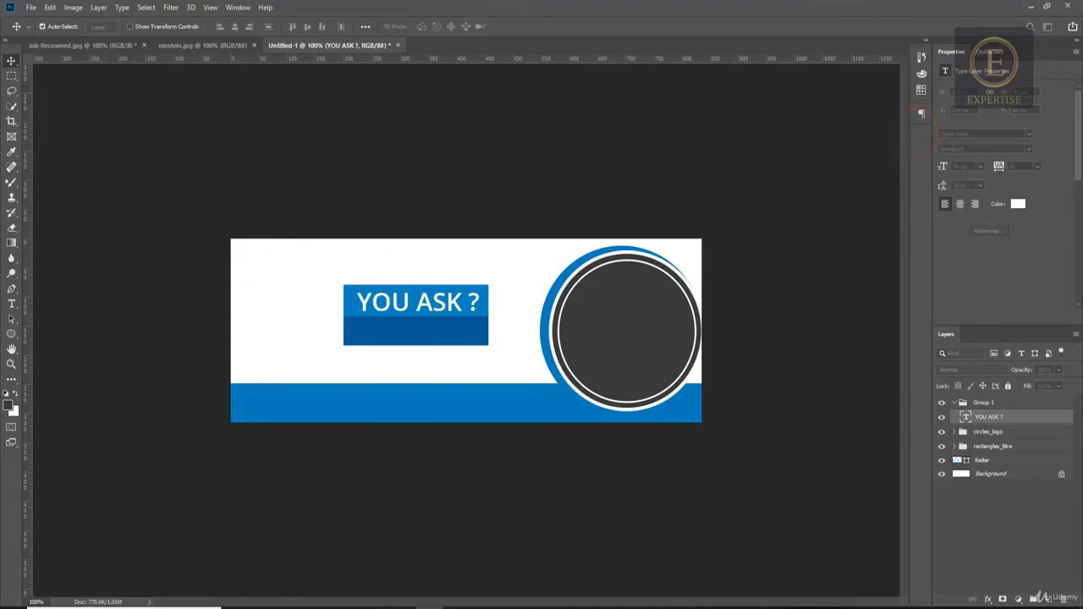
drag(411, 184, 341, 183)
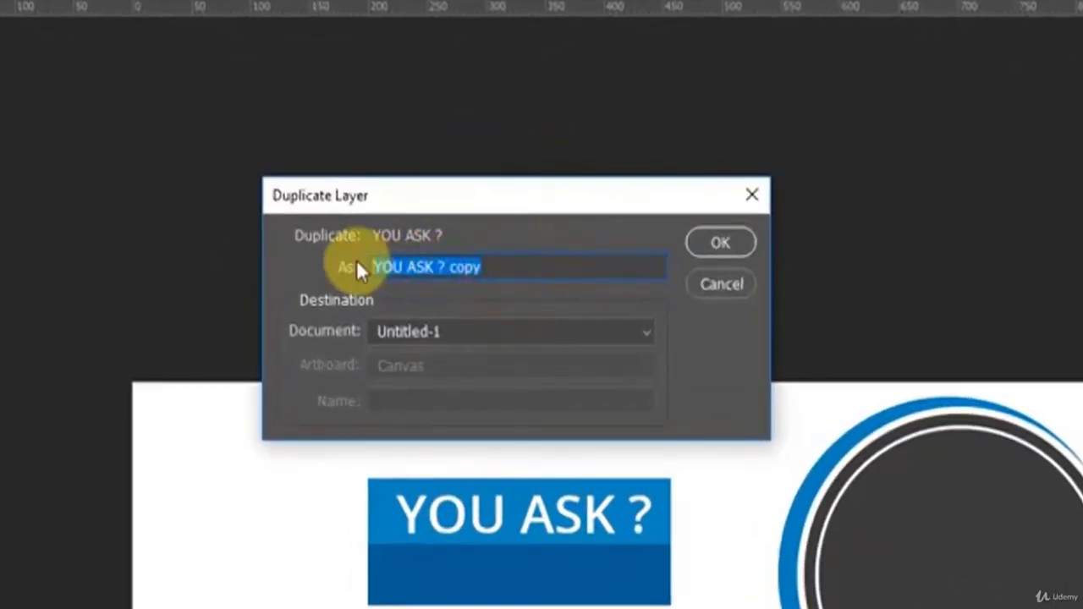
text(We ans)
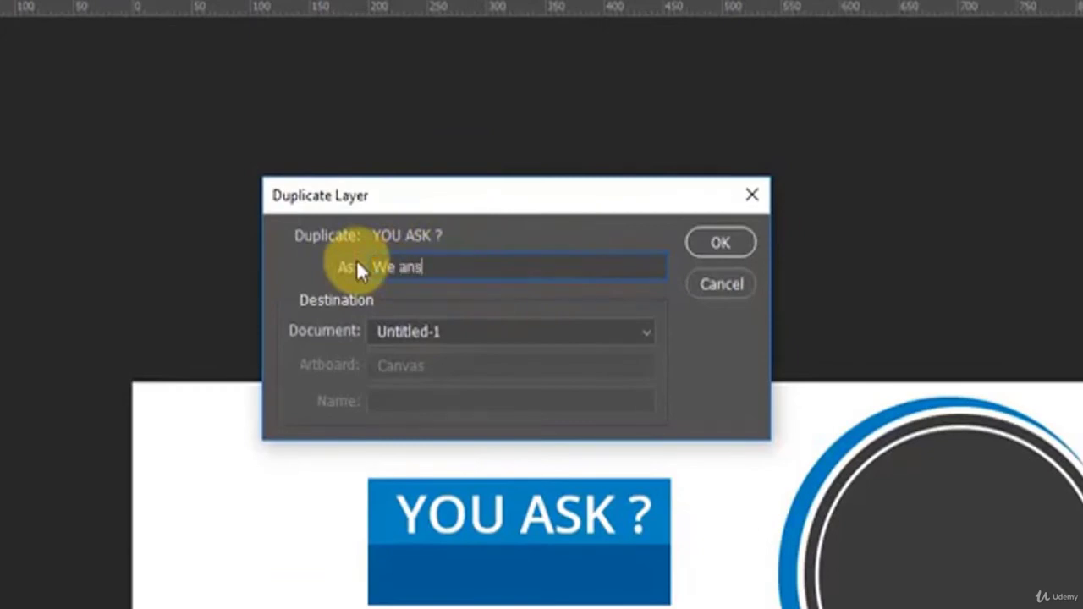
text(wer !)
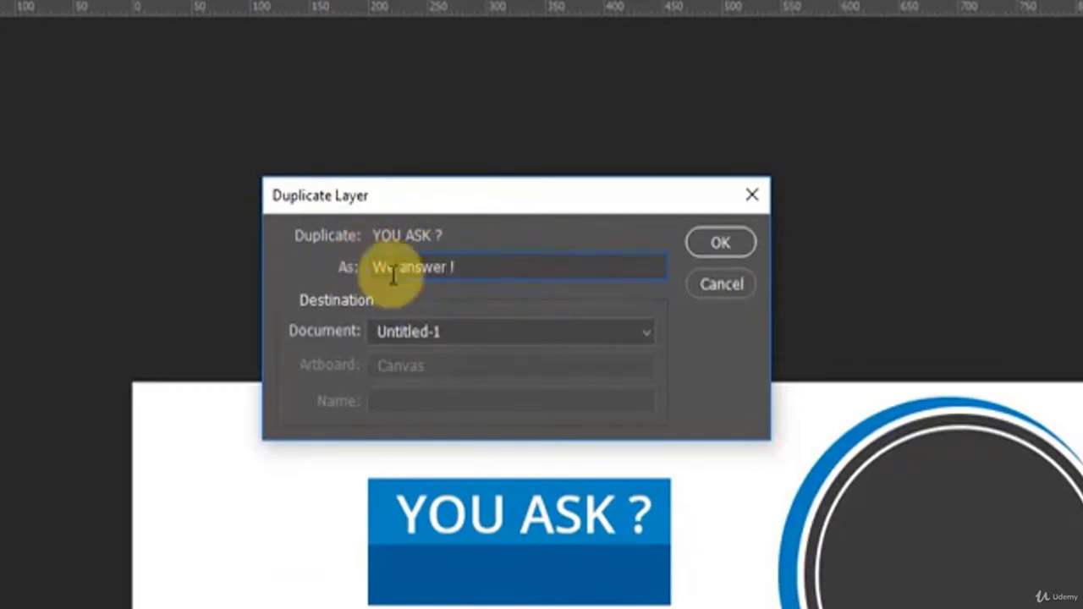
click(720, 242)
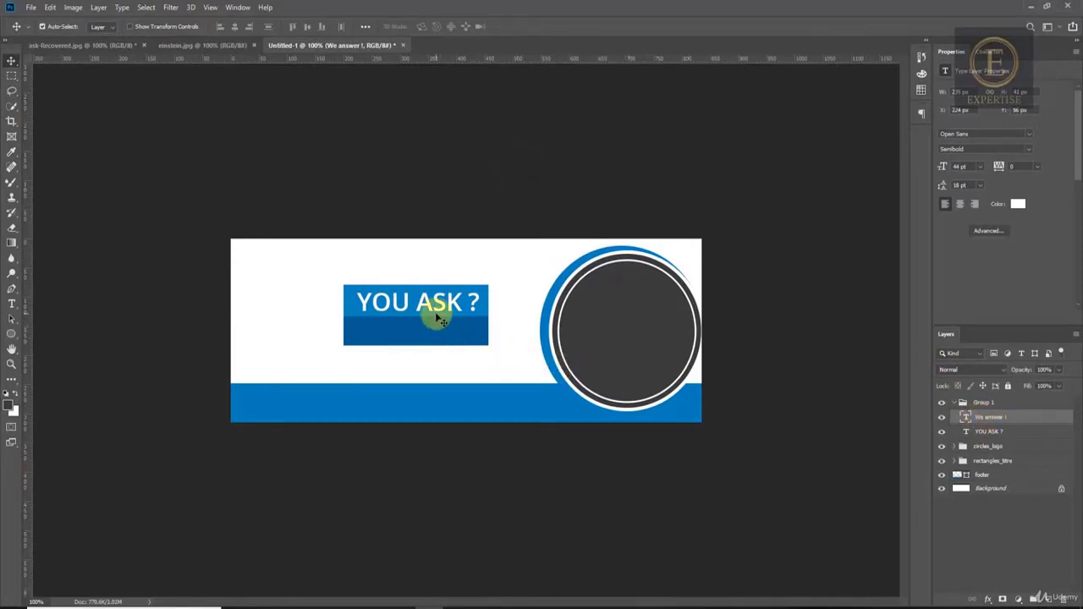
Step: Move the duplicated text straight down to Y 136 px, over the darker blue rectangle
key(shift+Down)
key(shift+Down)
key(shift+Down)
key(shift+Down)
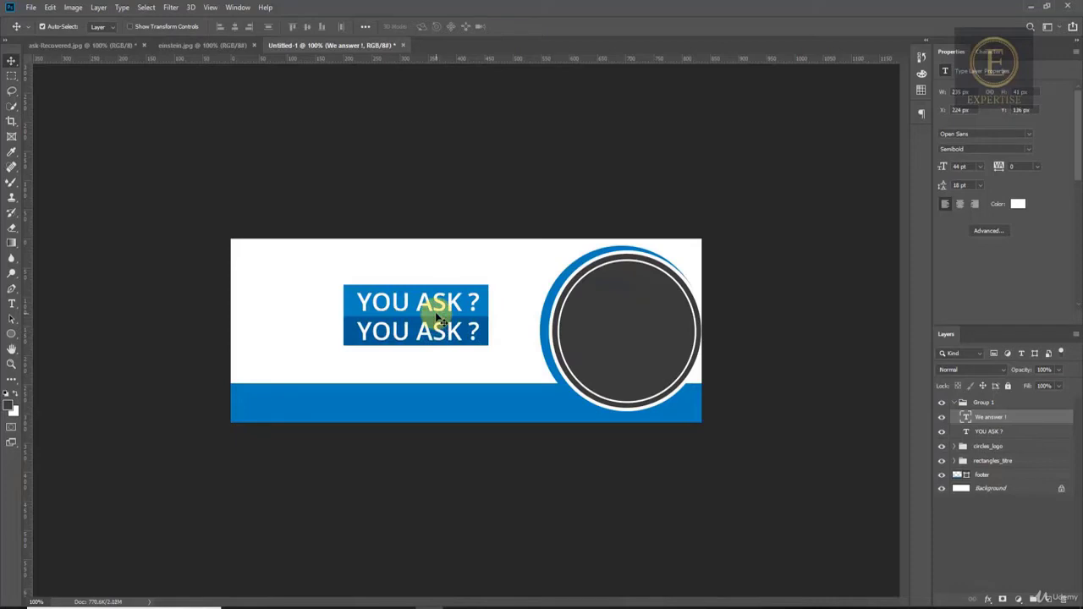
Step: Replace the lower text with We answer, slightly widening its text box and shifting it left inside the darker rectangle
double_click(398, 328)
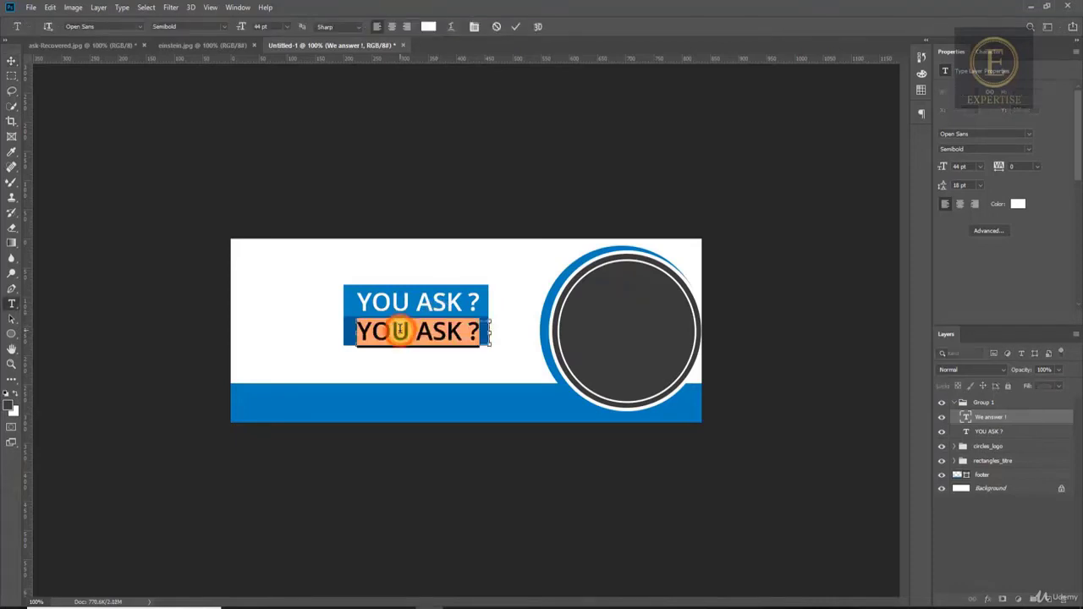
text(We answer)
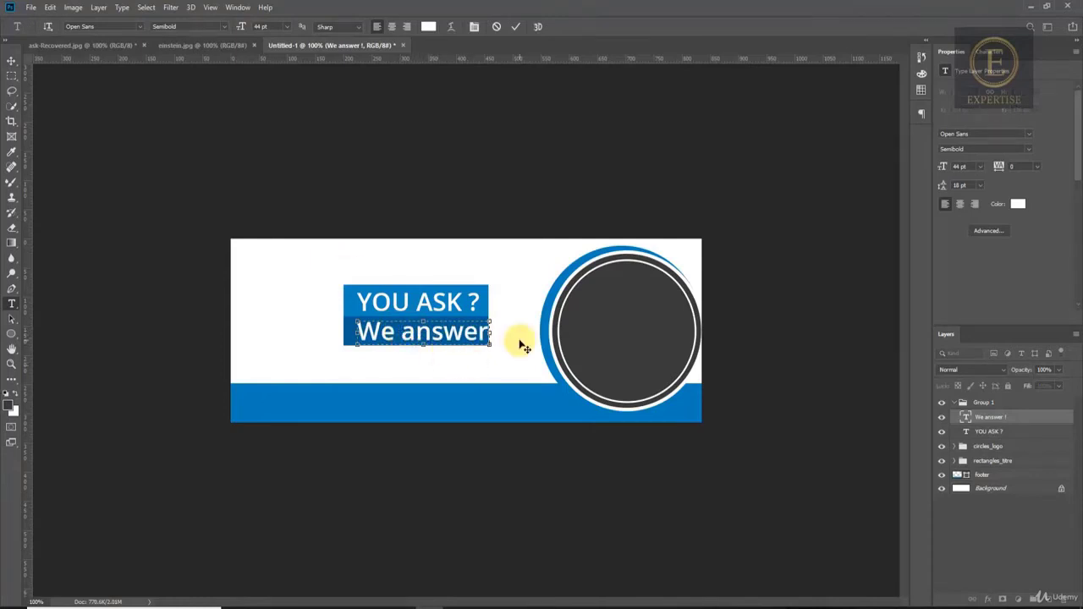
drag(494, 332, 500, 331)
click(12, 60)
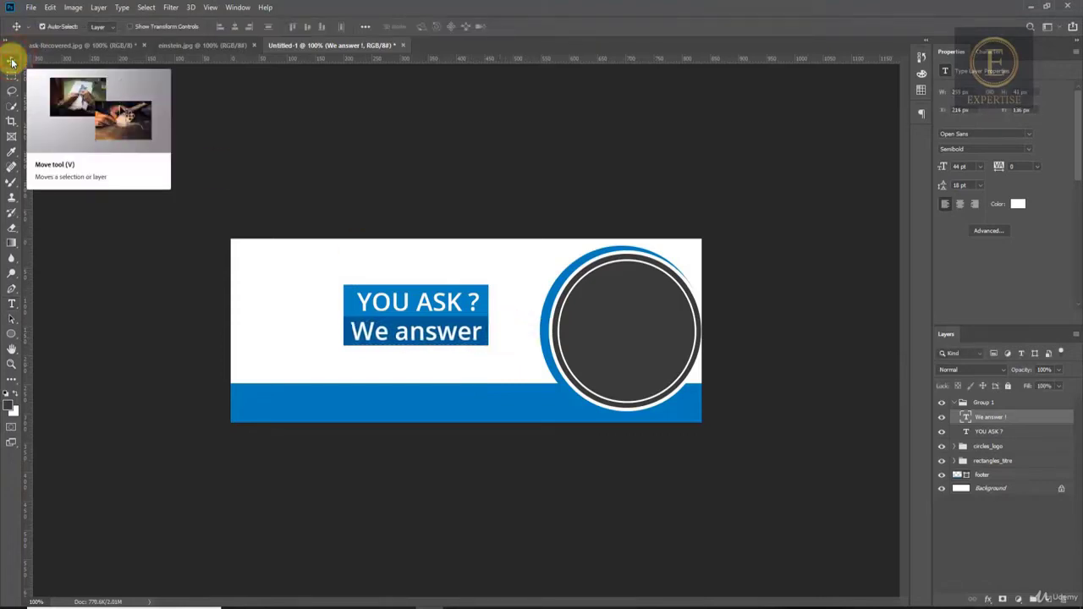
Step: Extend the lower text to We answer !, enlarging its text box to about 260 × 90 px and shifting it to X 209 px
key(t)
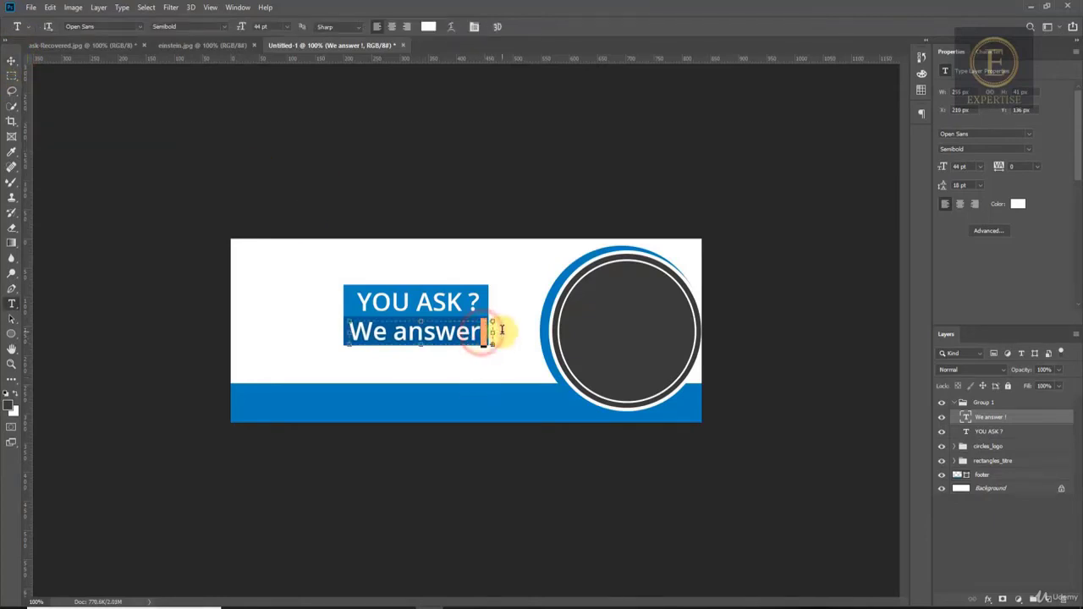
click(502, 330)
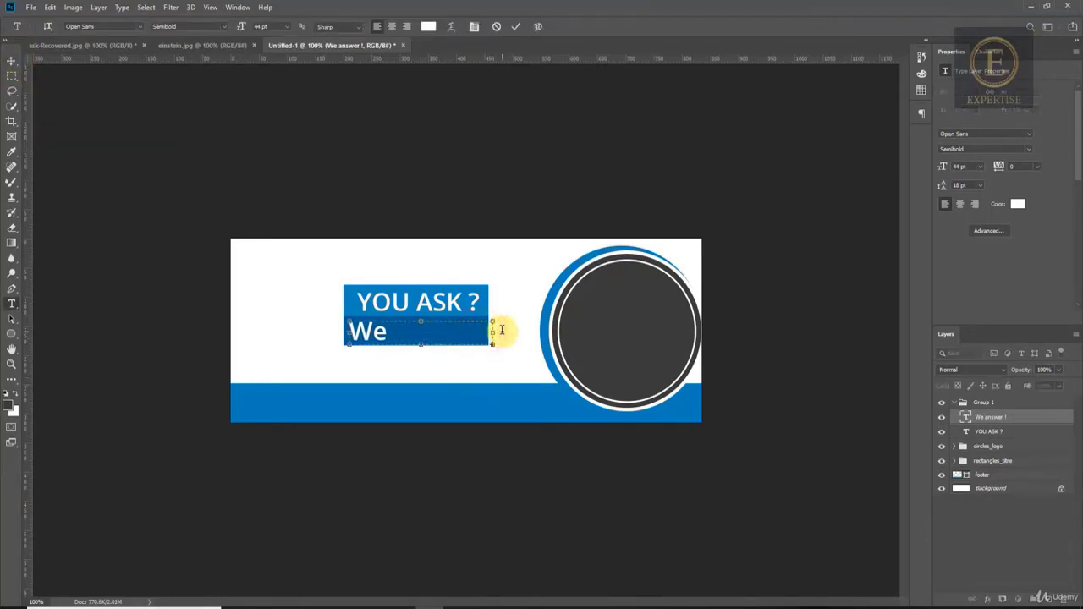
drag(420, 344, 420, 372)
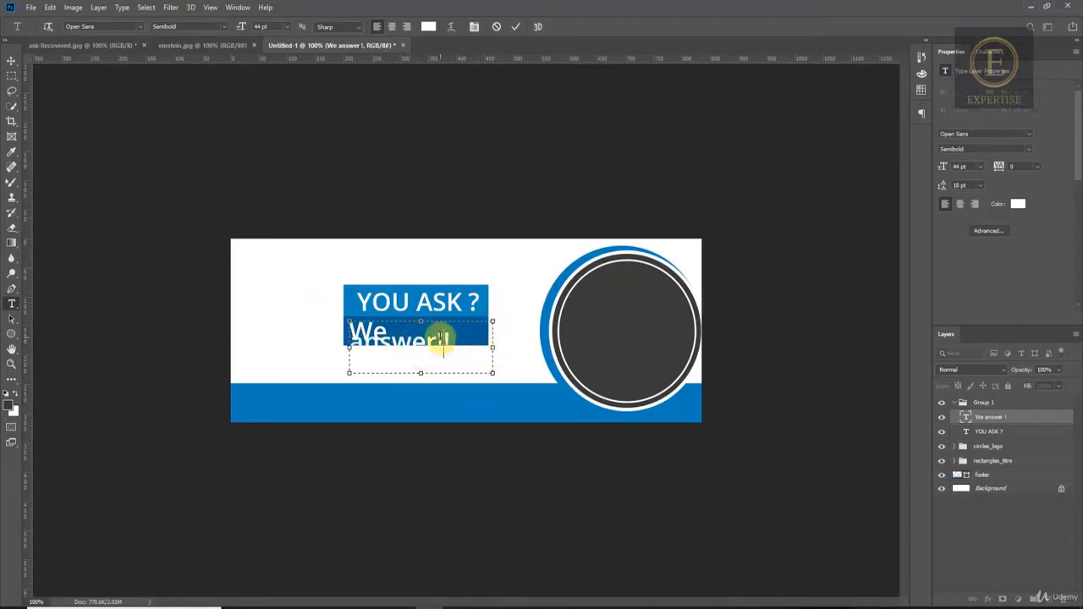
click(442, 347)
key(BackSpace)
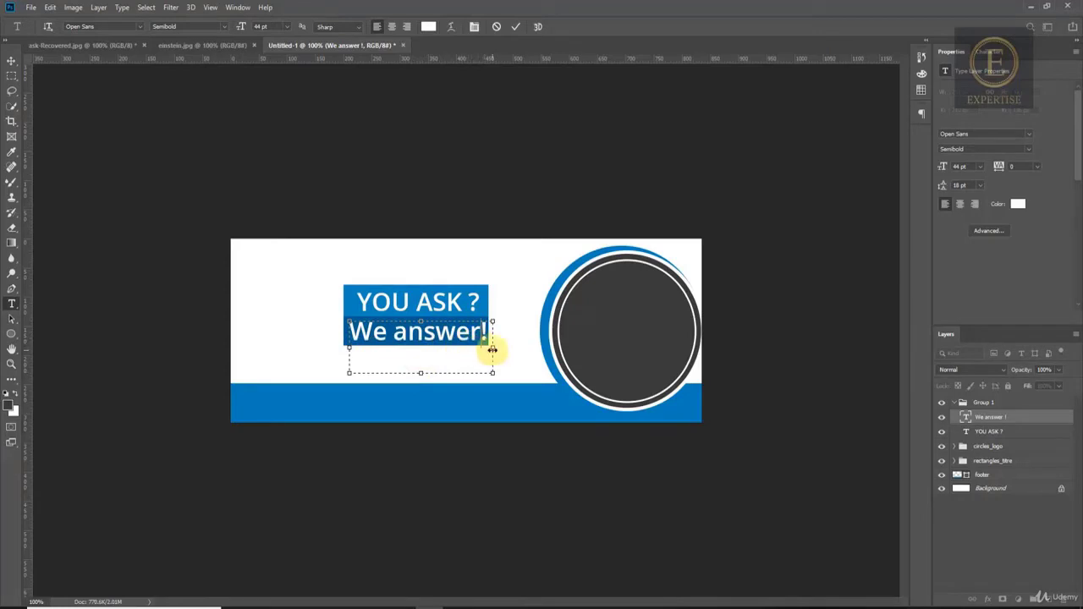
drag(491, 347, 499, 348)
key(BackSpace)
click(14, 60)
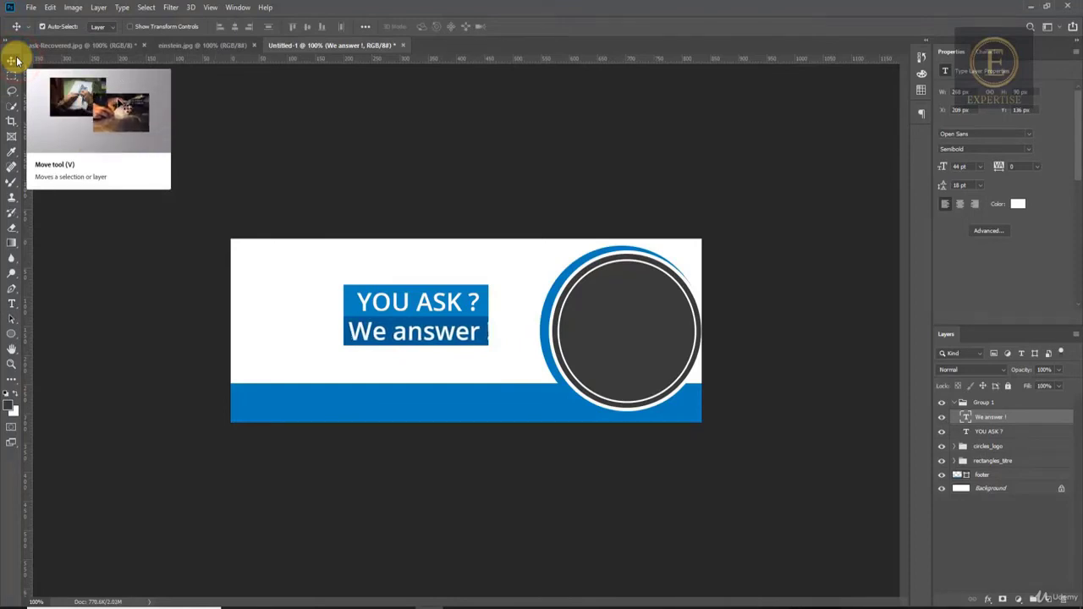
Step: Stretch the rectangles_titre group to about 107.7% width towards the logo, and move the We answer ! text to X 212 px, Y 134 px
click(992, 461)
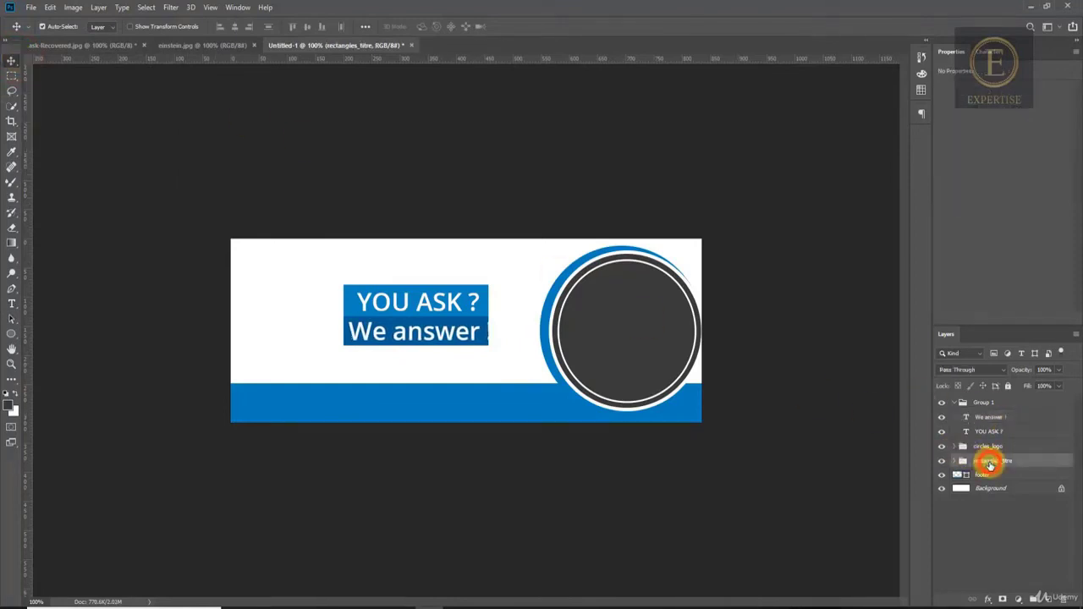
key(ctrl+t)
drag(493, 314, 506, 315)
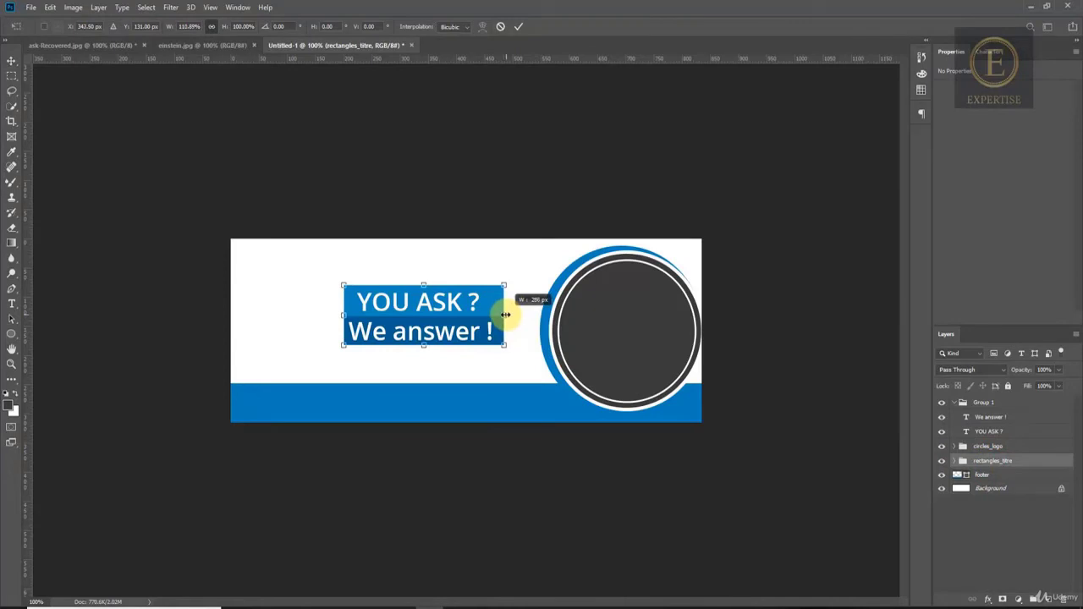
drag(503, 314, 503, 314)
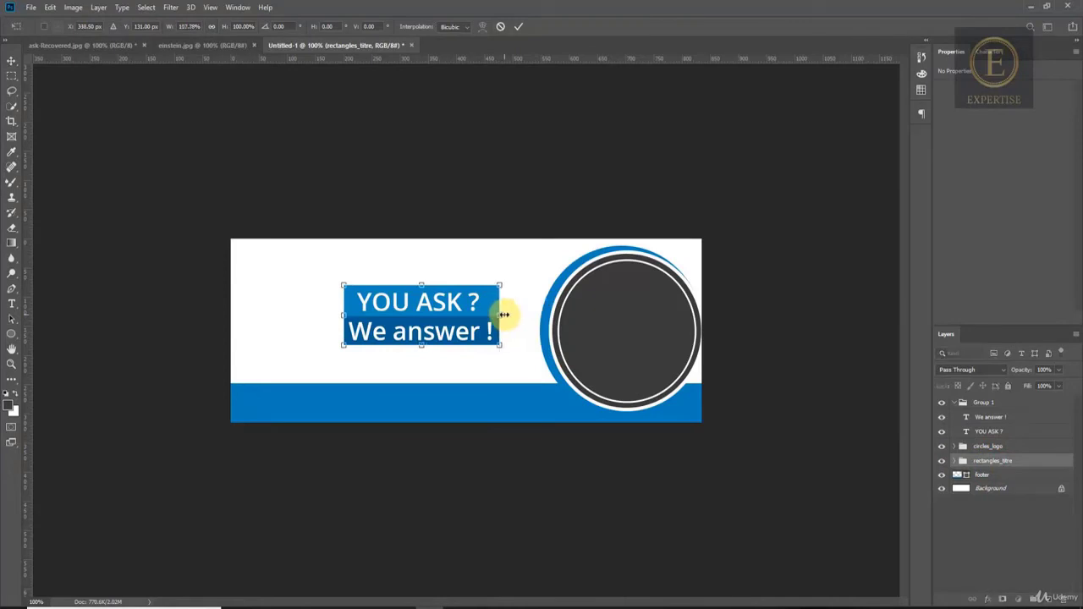
key(Return)
click(448, 328)
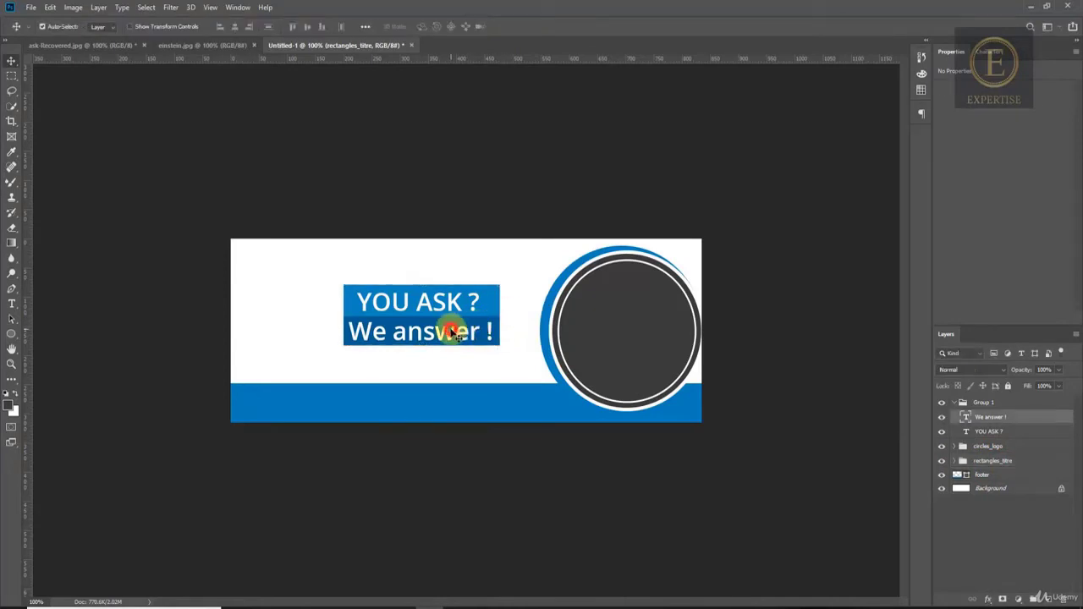
drag(455, 335, 458, 335)
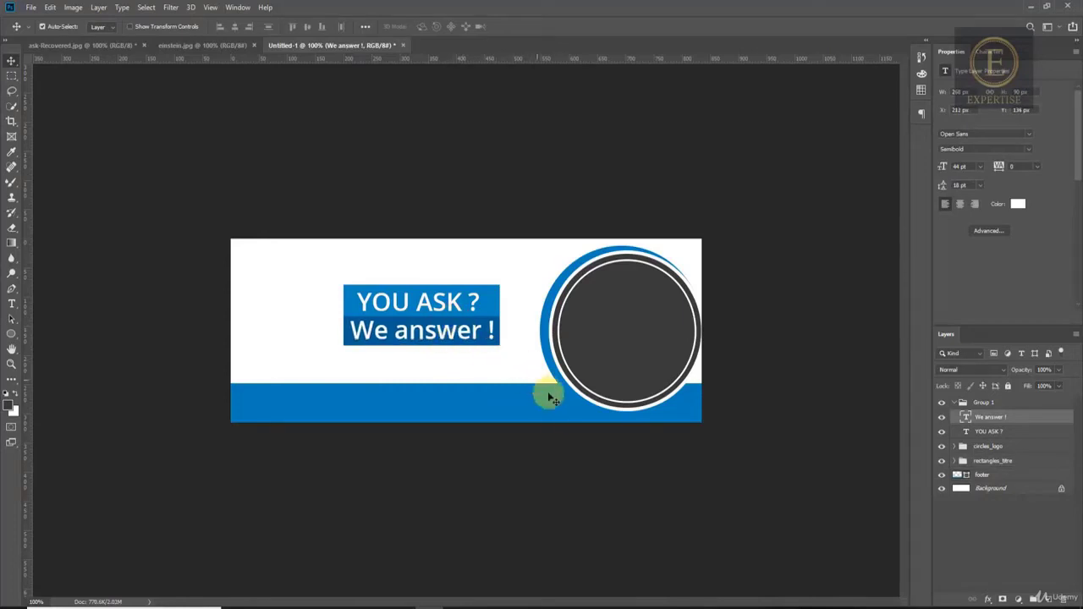
Step: Check the ask-Recovered.jpg reference, and add a text box about 481 px wide on a new layer above YOU ASK ?, containing Tutorials
click(95, 47)
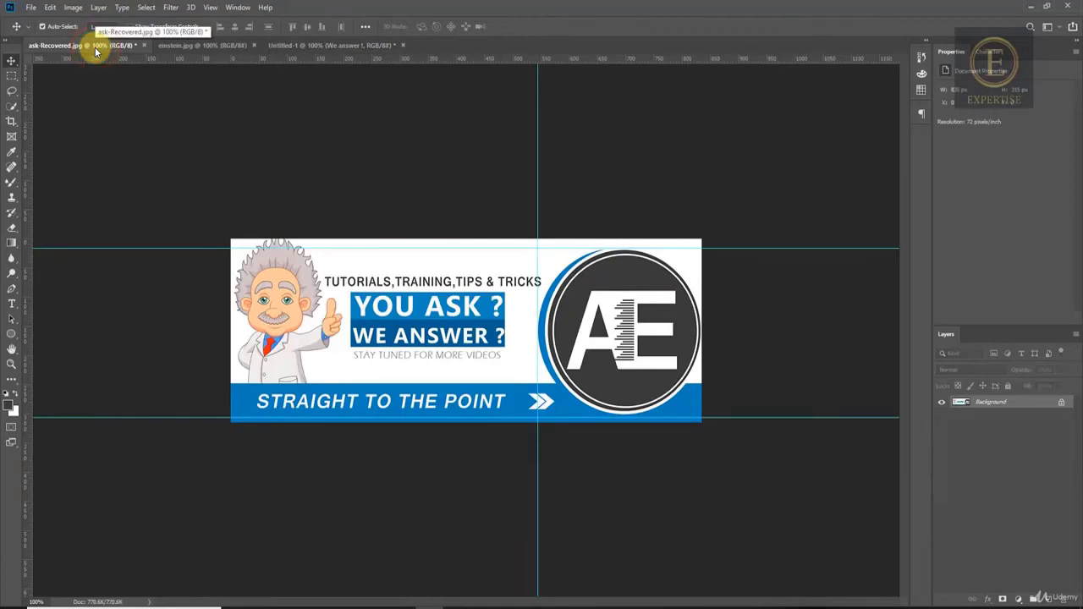
click(318, 48)
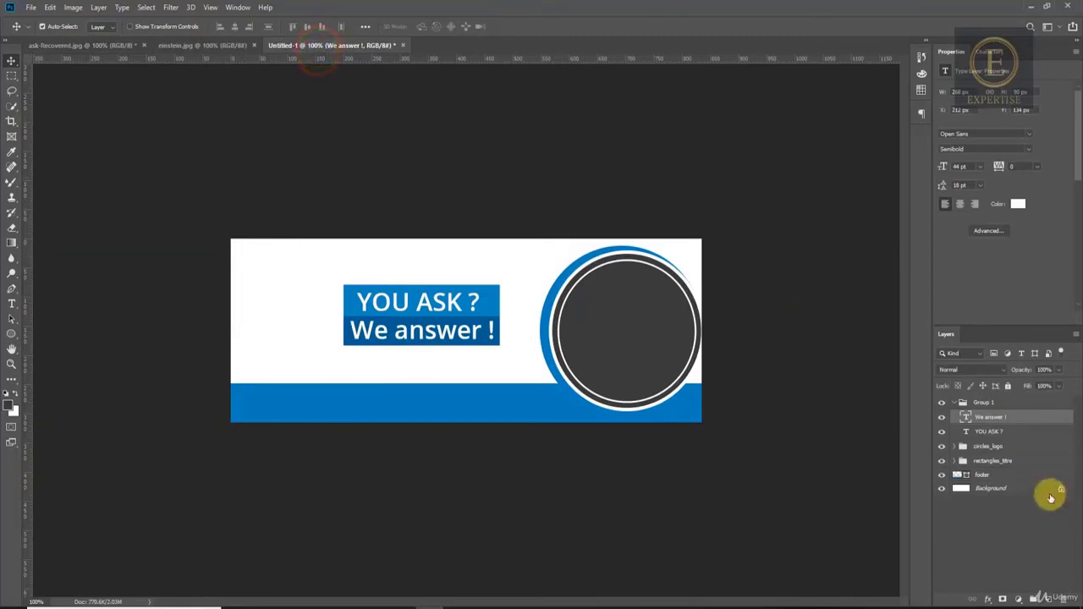
click(1045, 599)
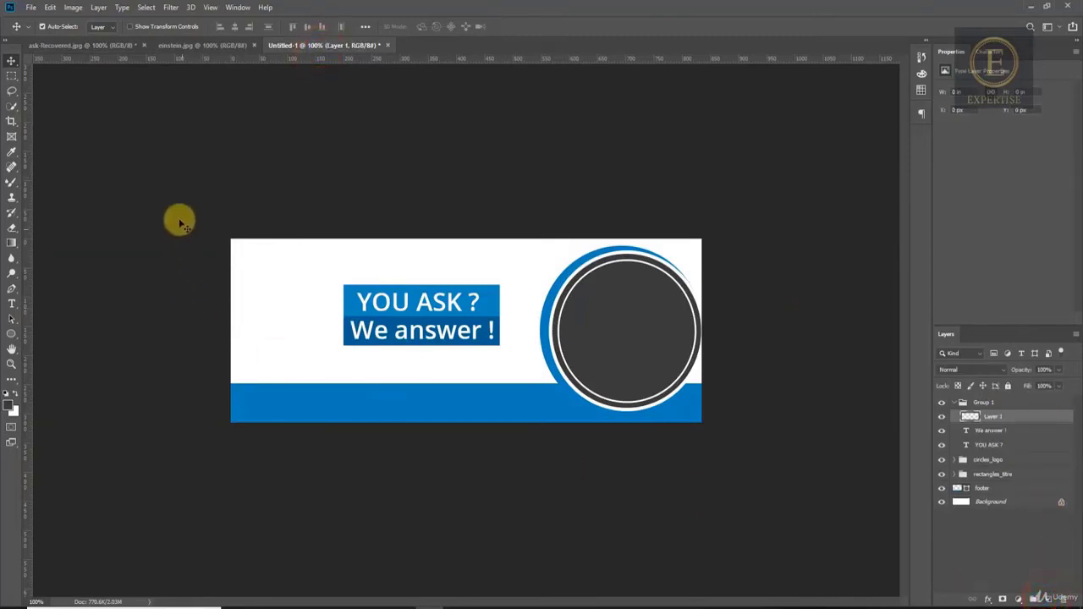
key(t)
drag(280, 261, 552, 278)
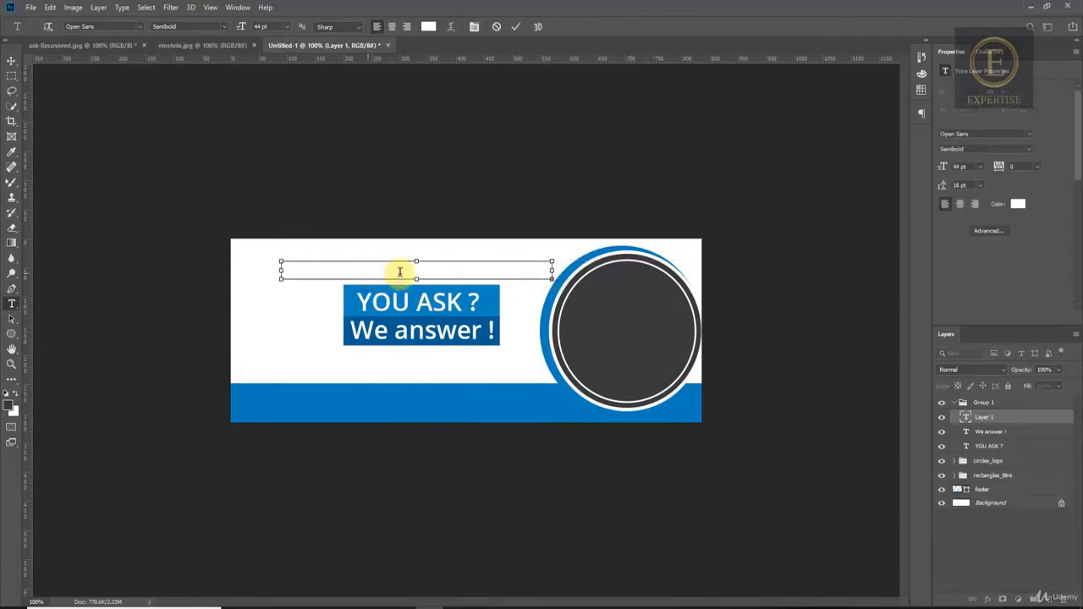
drag(416, 279, 415, 326)
key(ctrl+a)
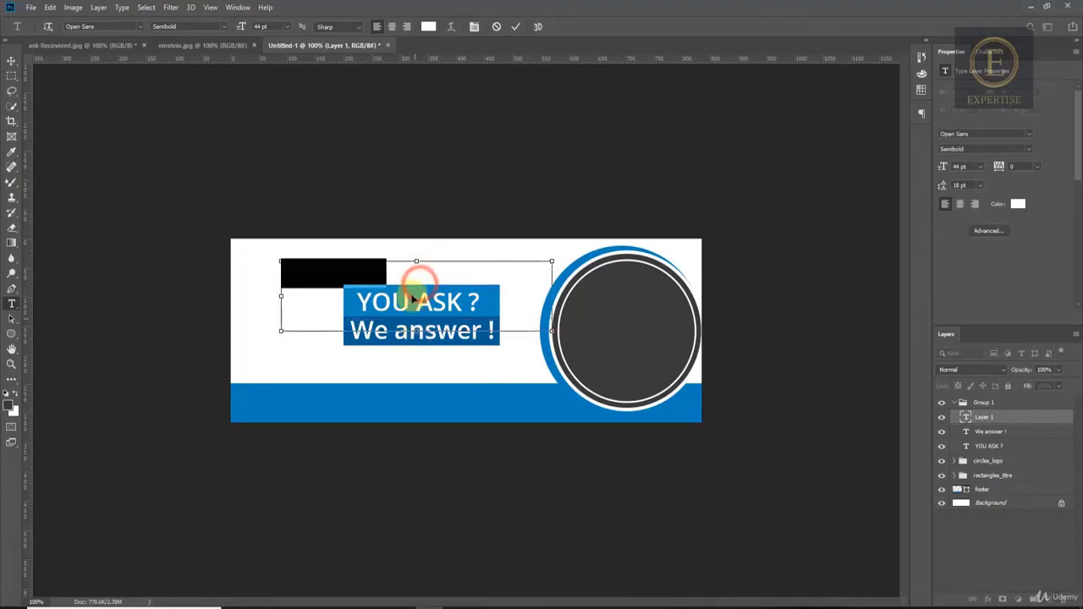
Step: Change the Tutorials text colour to dark grey 3a3a3a, sampled from the logo circle
click(427, 27)
click(615, 311)
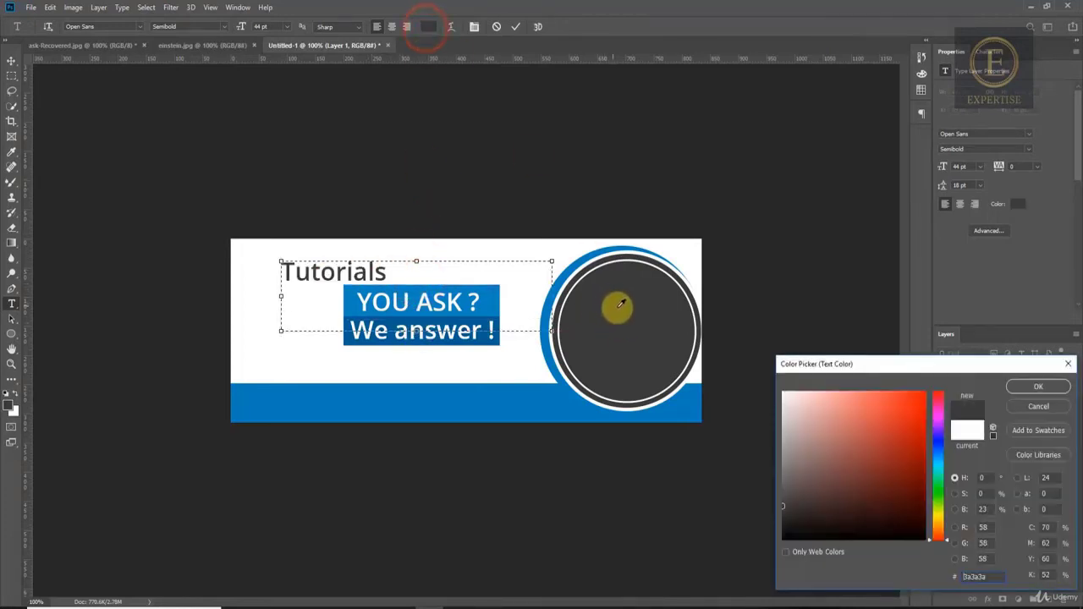
click(1038, 386)
Step: Set the Tutorials text to 21 pt Regular and extend it to Tutorials, Training, Tips & Tricks
drag(237, 25, 220, 32)
click(213, 28)
click(204, 40)
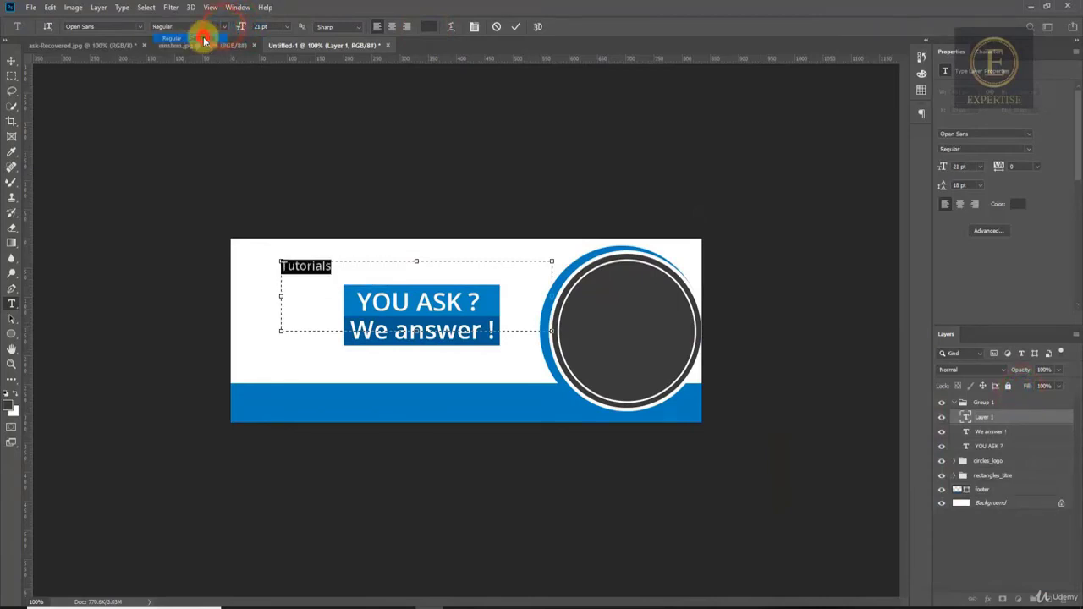
click(337, 264)
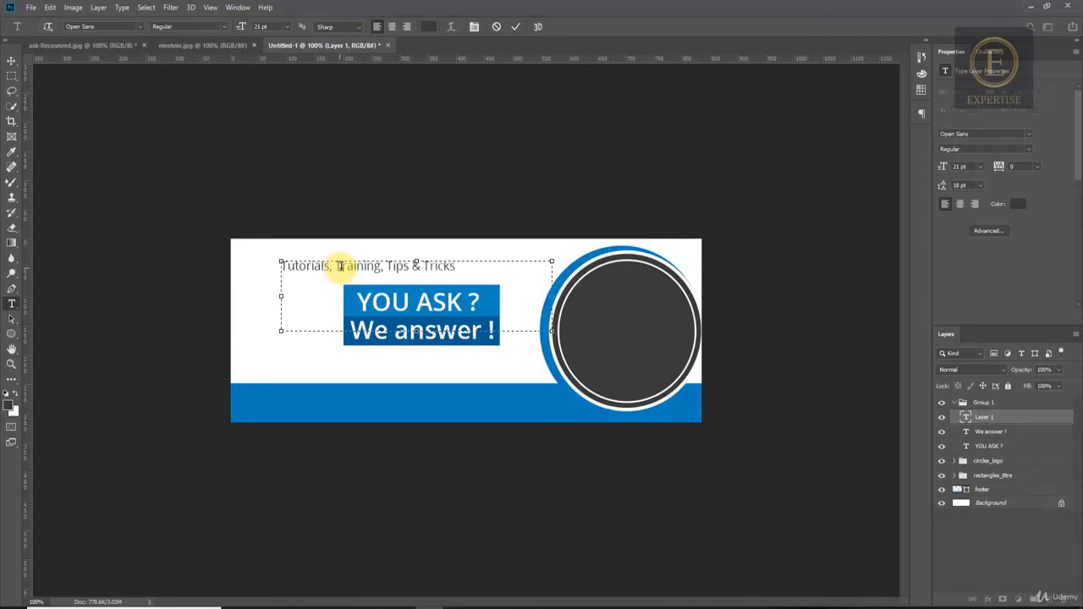
Step: Compare with the ask-Recovered.jpg reference, and format the whole Tutorials, Training, Tips & Tricks line in All Caps and Semibold
click(104, 44)
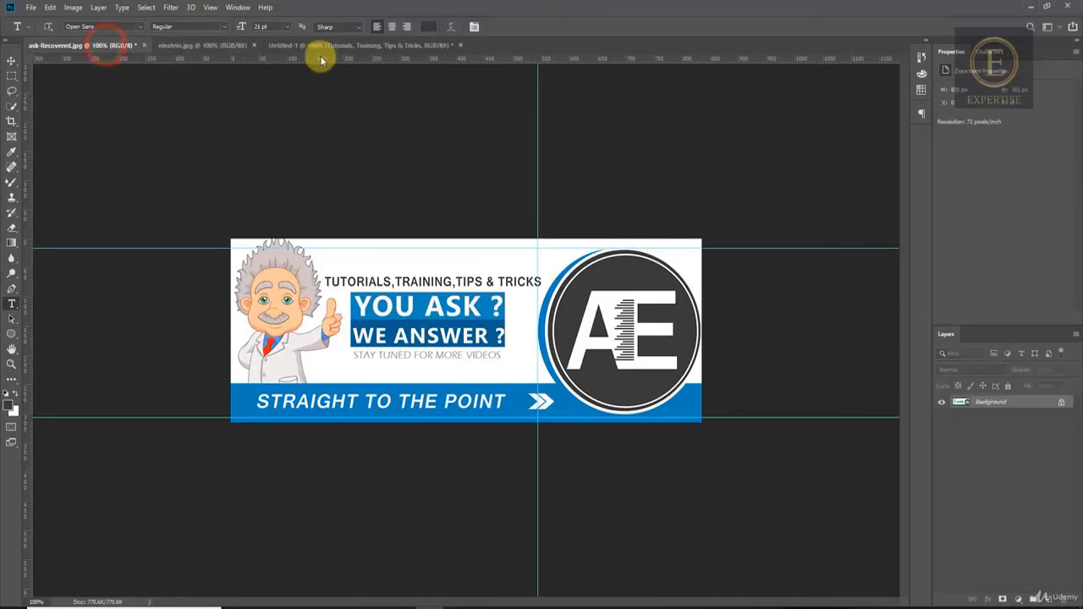
click(370, 46)
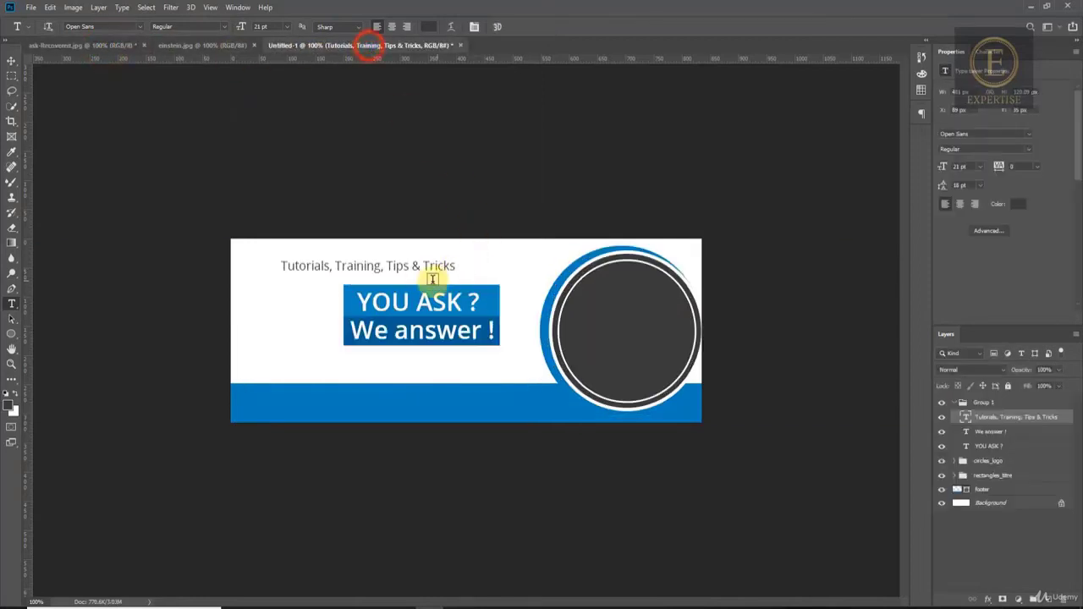
click(105, 44)
click(428, 44)
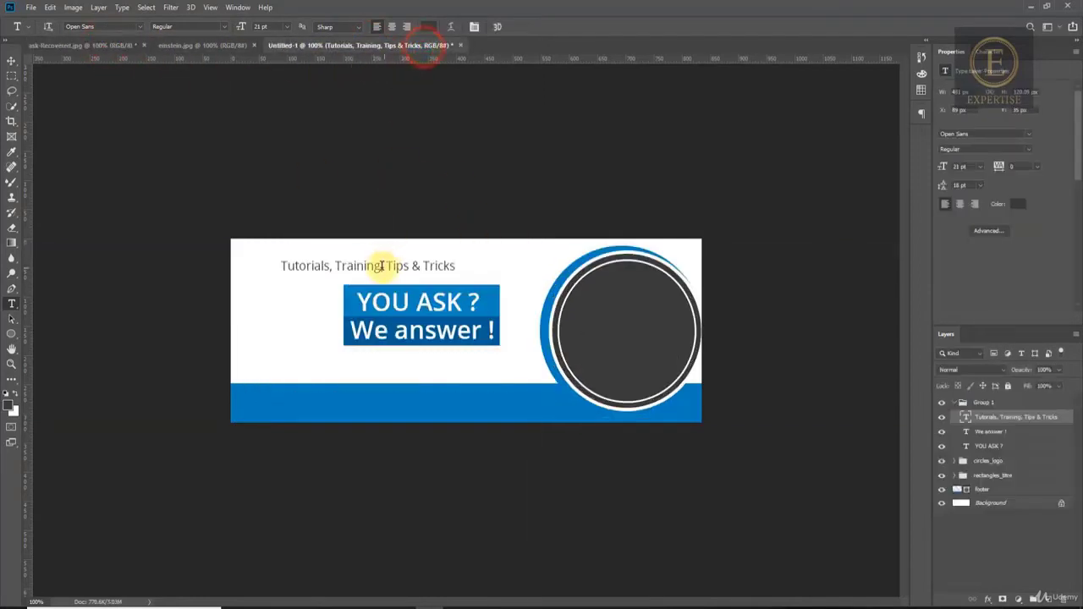
click(380, 265)
key(ctrl+a)
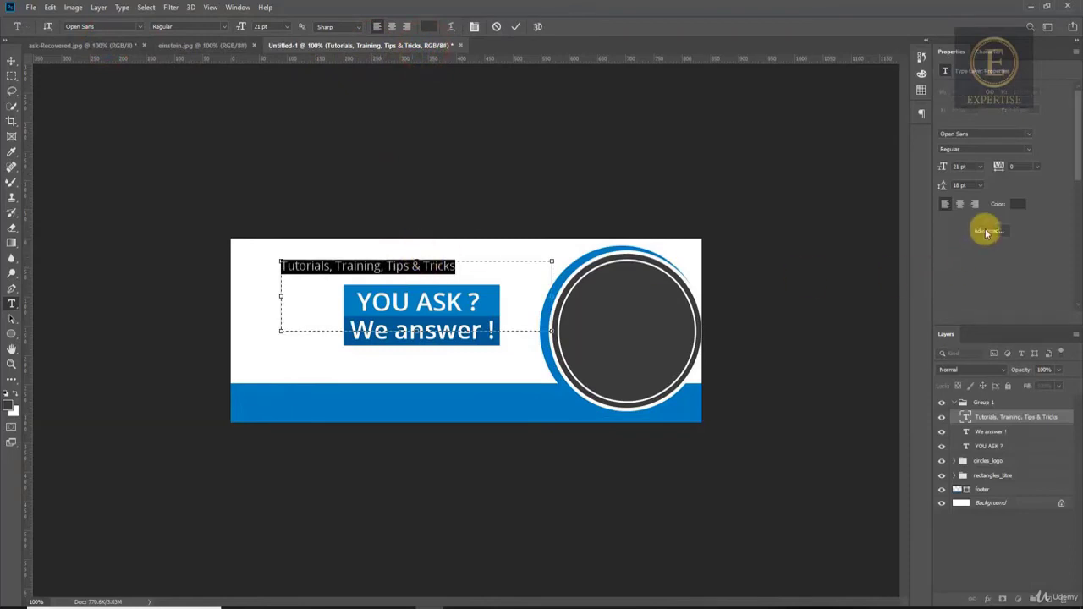
click(987, 52)
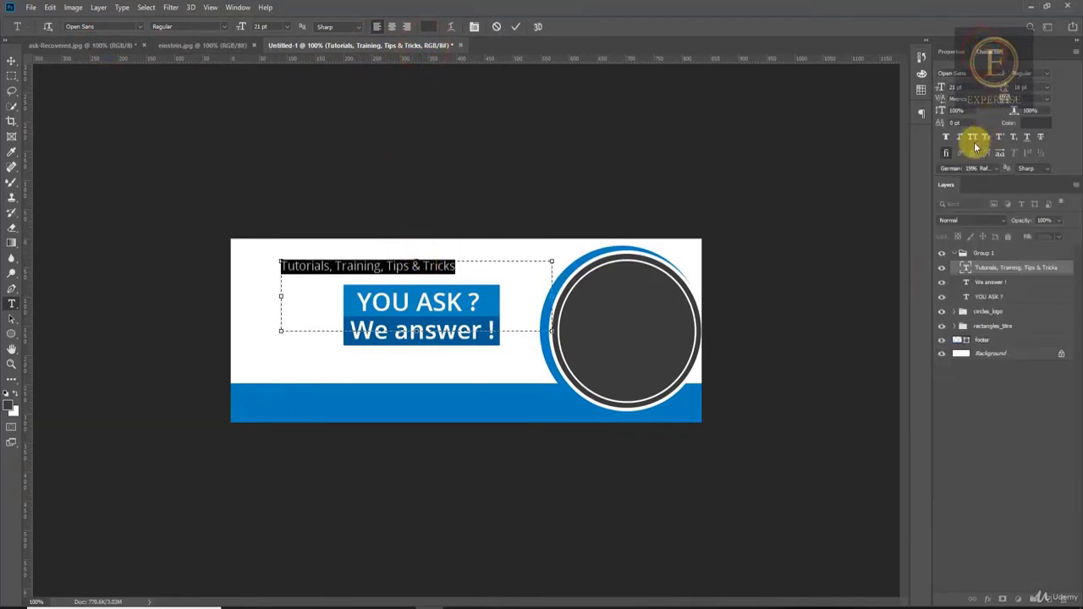
click(975, 138)
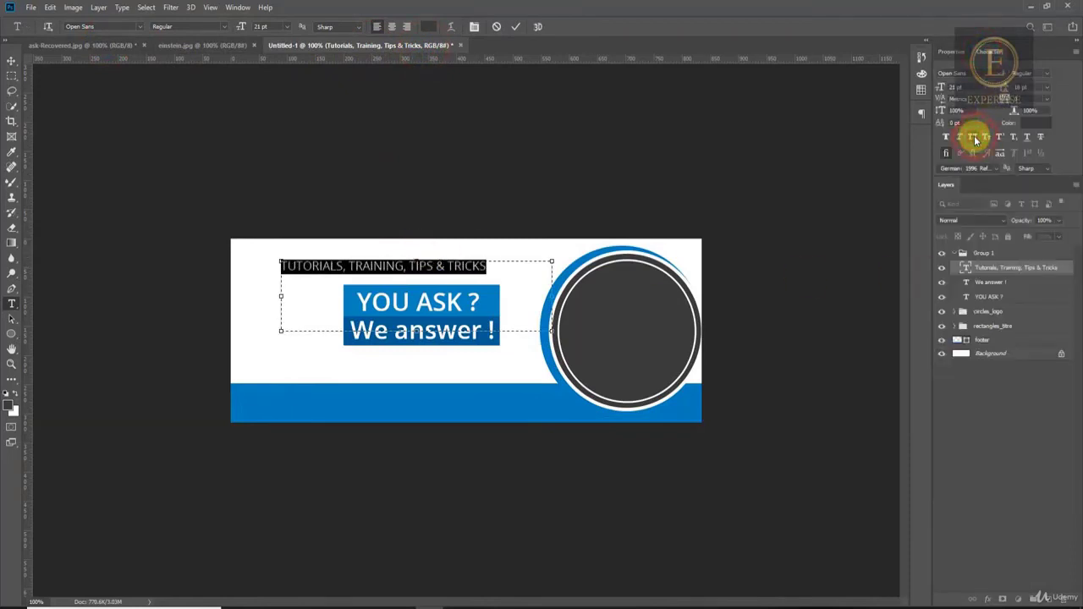
click(223, 27)
click(216, 48)
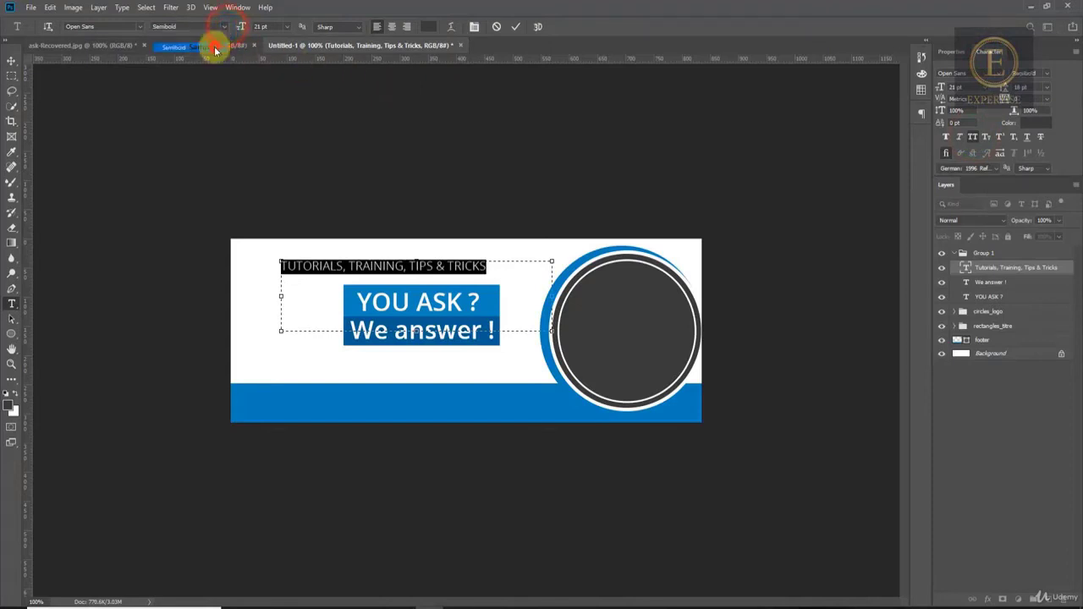
Step: Move the Tutorials, Training, Tips & Tricks text right and slightly down so it sits centred just above the YOU ASK ? rectangle
click(12, 61)
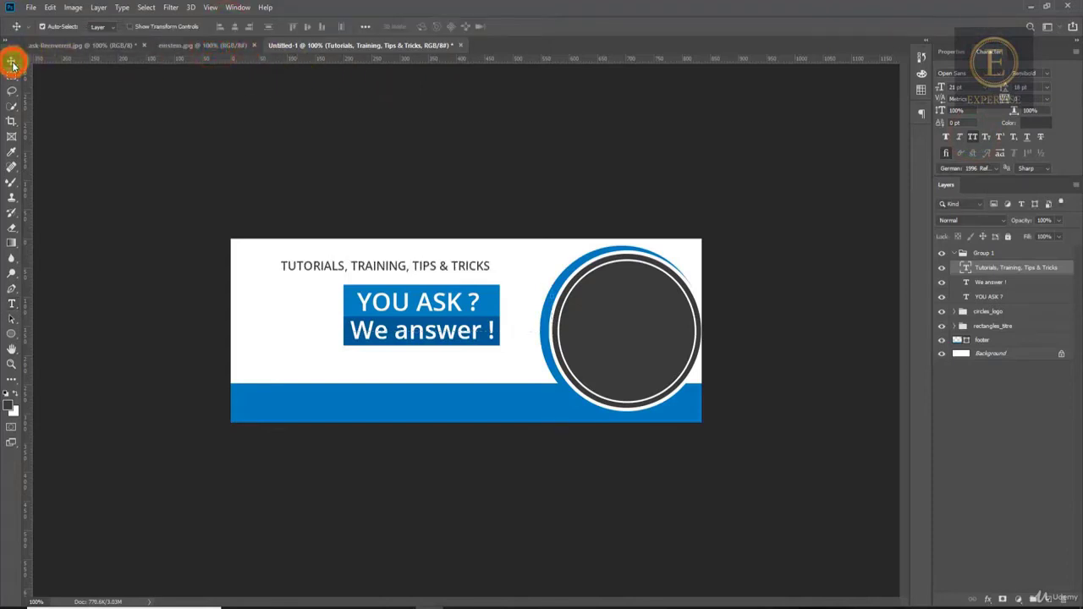
key(Right)
key(Right)
key(Right)
key(Right)
key(Right)
key(Right)
key(Right)
key(Right)
key(Right)
key(Right)
key(Right)
key(Right)
key(Right)
key(Right)
key(Right)
key(Right)
key(Right)
key(Right)
key(Right)
key(Right)
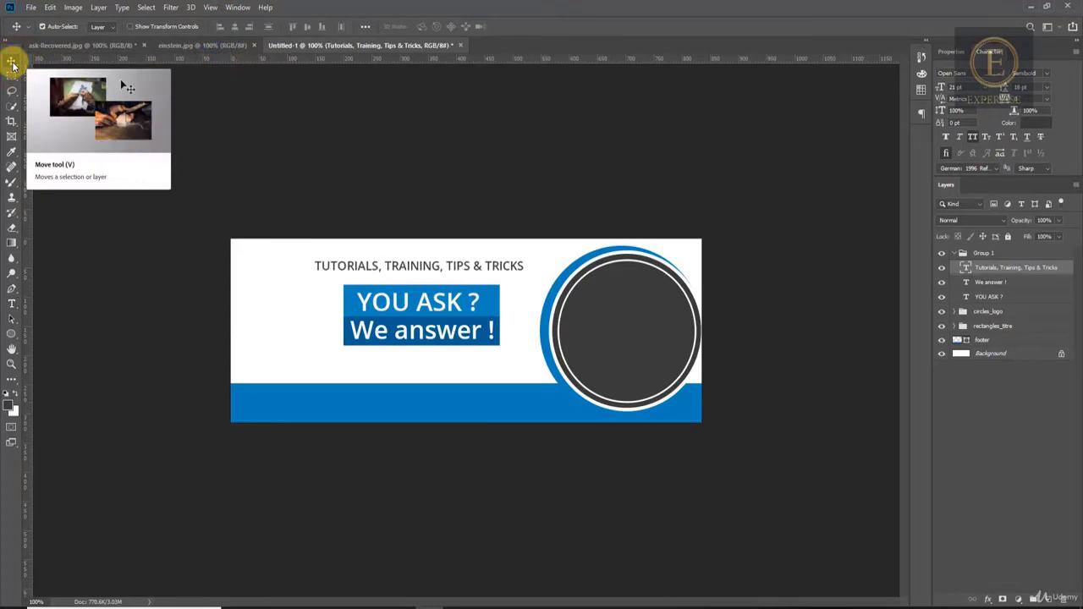
key(Right)
key(Right)
key(Right)
key(Down)
key(Down)
key(Down)
key(Down)
key(Down)
key(Down)
key(Down)
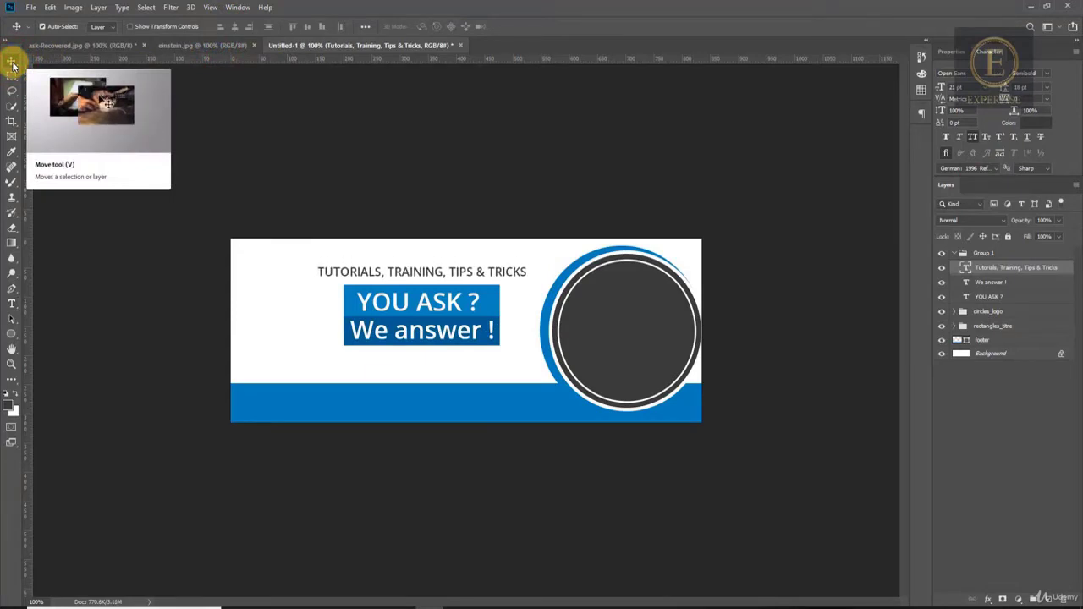
key(Right)
key(Right)
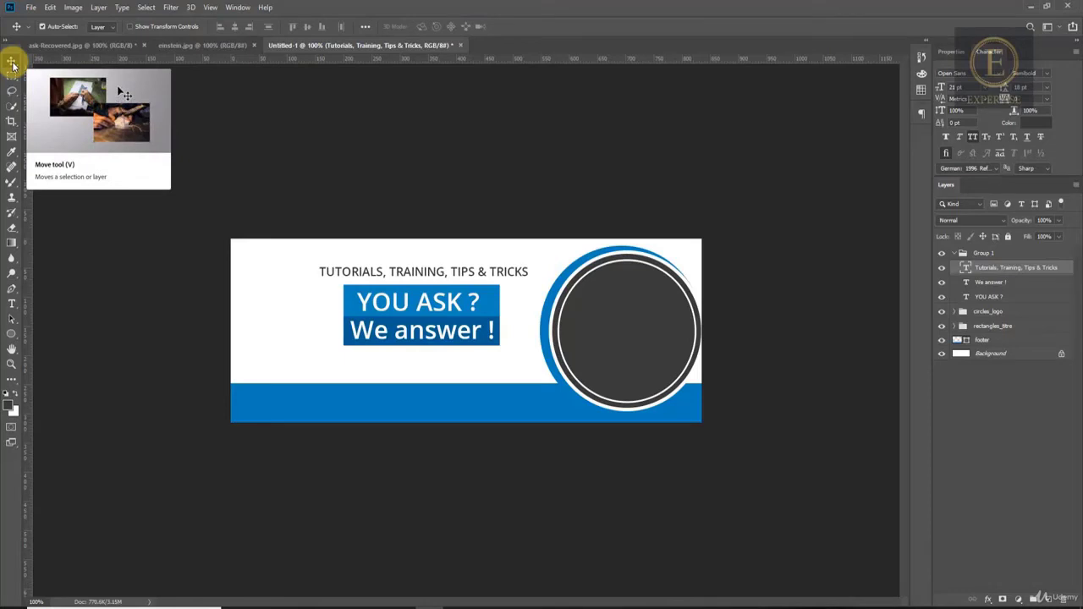
Step: Expand the rectangles_titre group and compare the banner with the ask-Recovered.jpg reference
click(955, 326)
key(m)
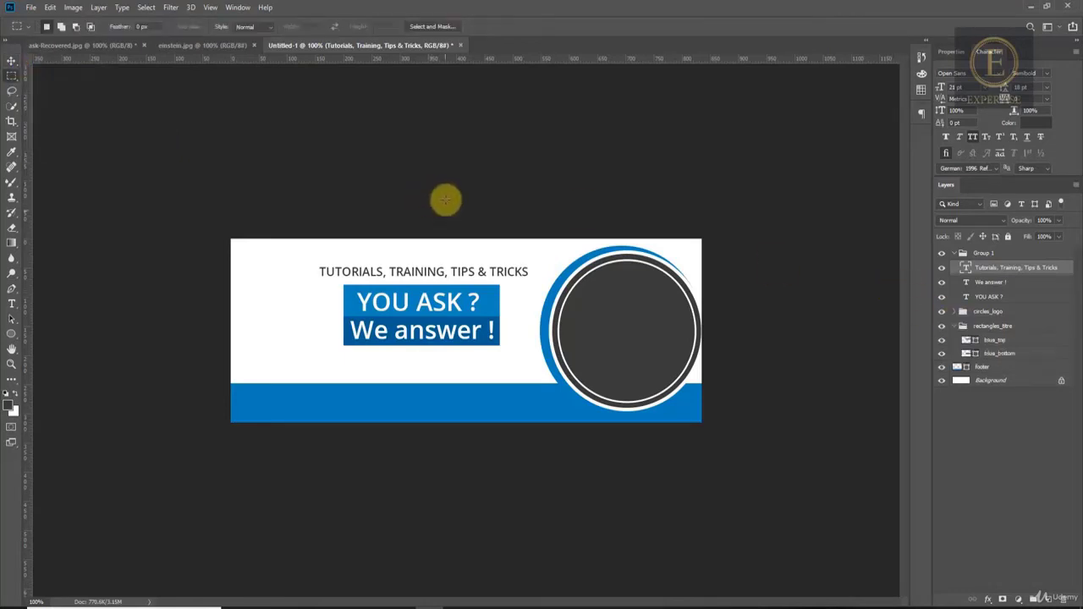
click(95, 49)
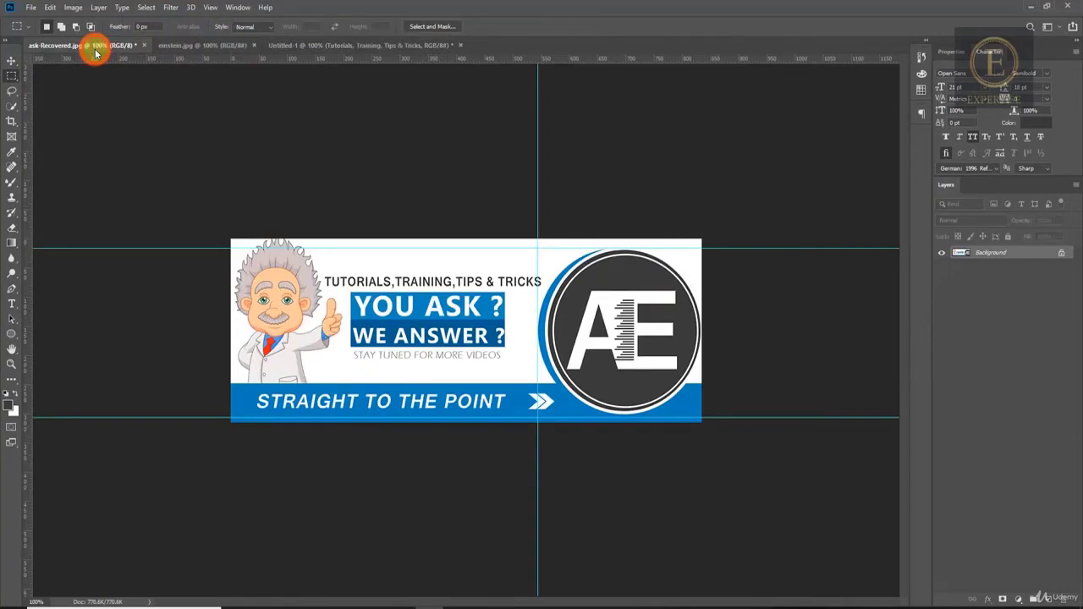
click(297, 45)
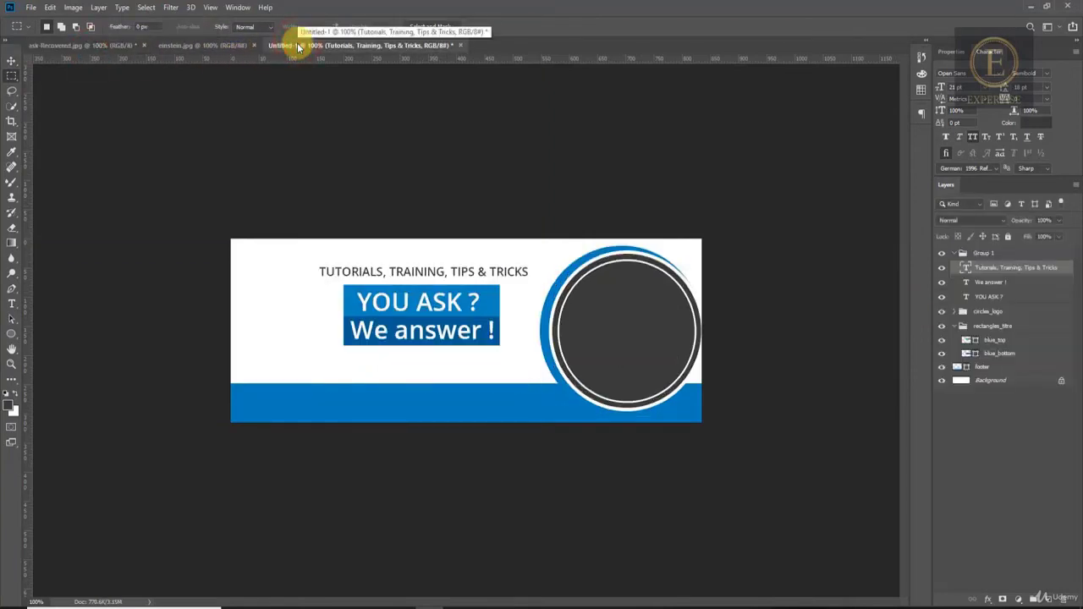
Step: Unlock the background layer of einstein.jpg and copy the picture into the Untitled-1 banner document
click(183, 45)
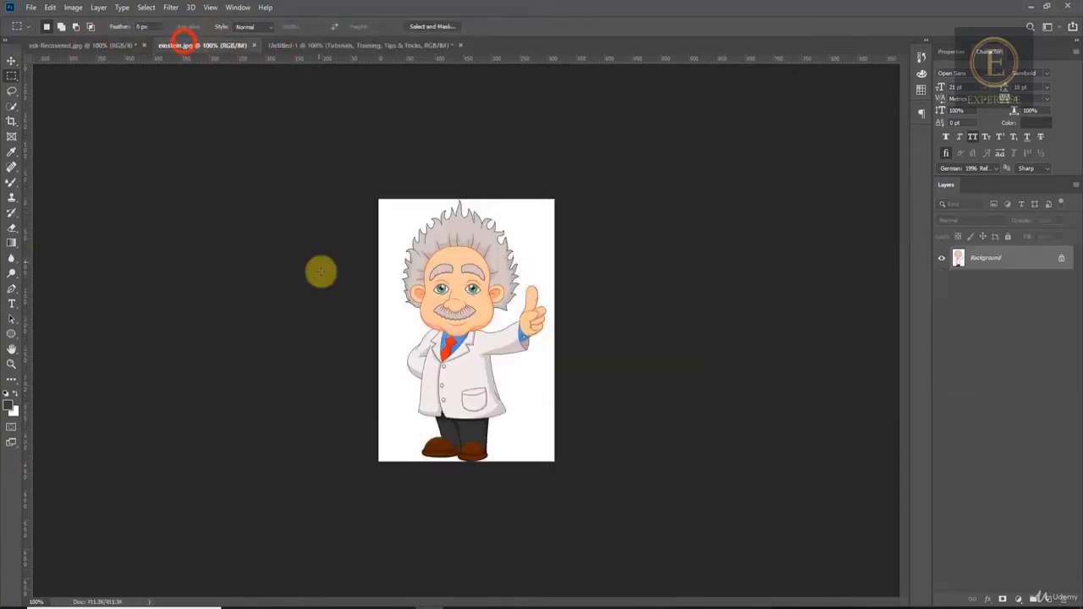
click(12, 61)
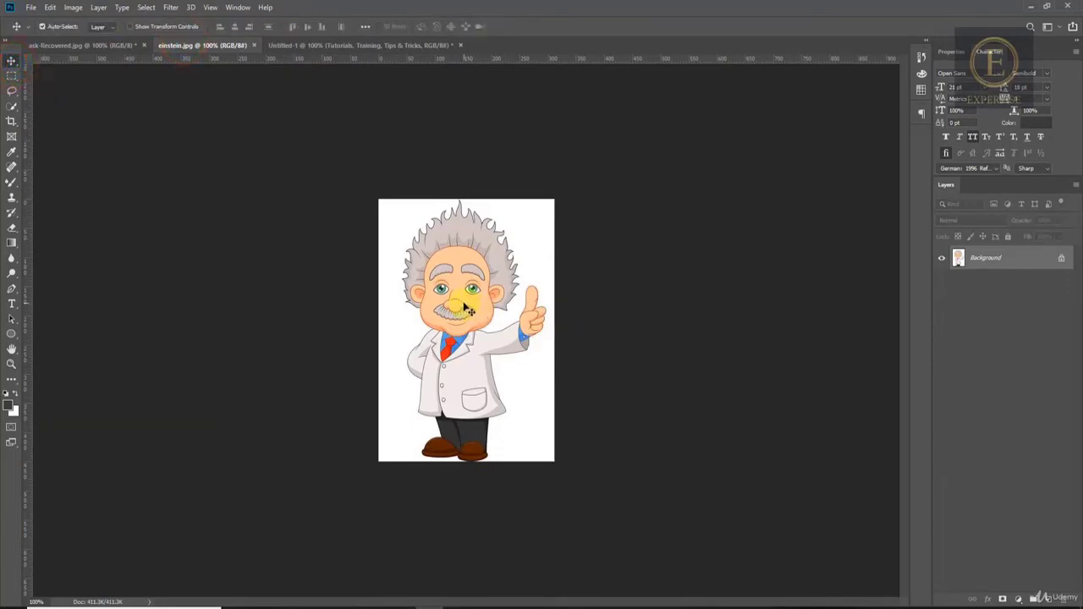
click(1061, 257)
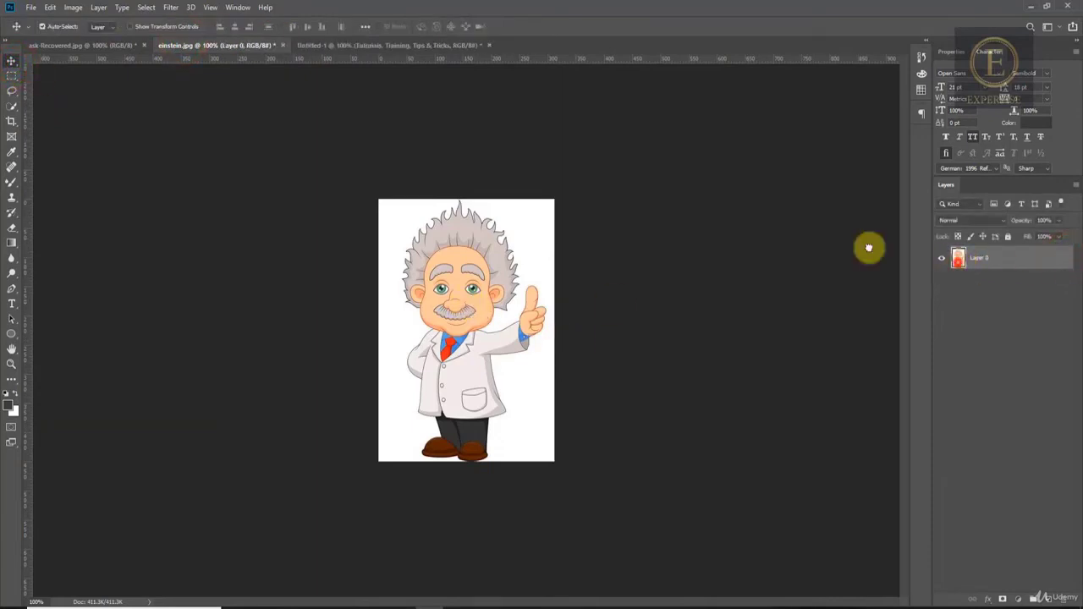
drag(959, 258, 373, 308)
Step: Scale the Einstein picture proportionally to about 63% and place it at the banner's left end
key(ctrl+t)
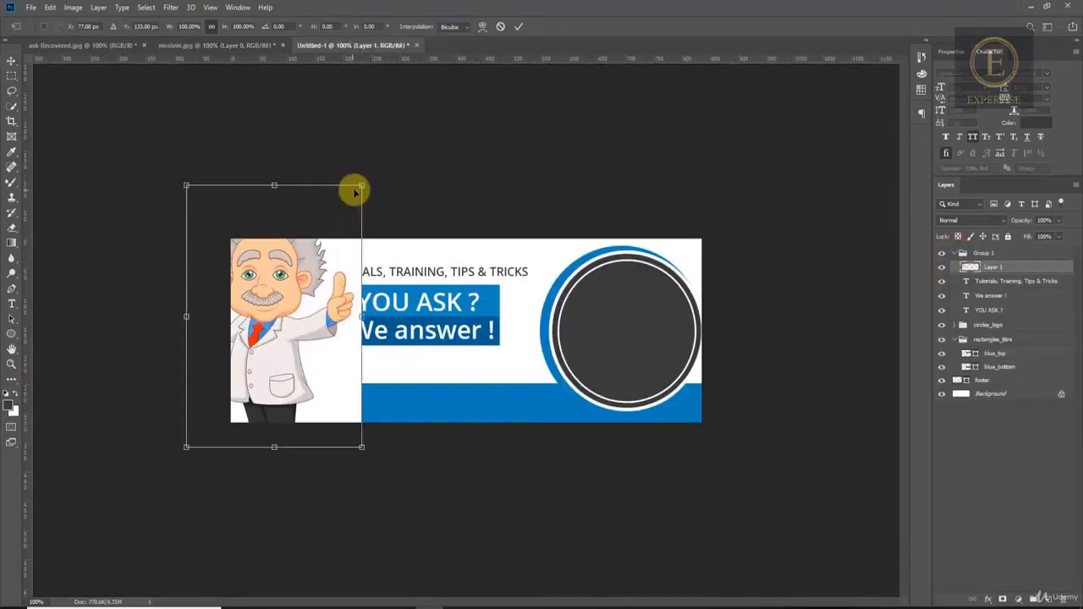
drag(362, 185, 325, 287)
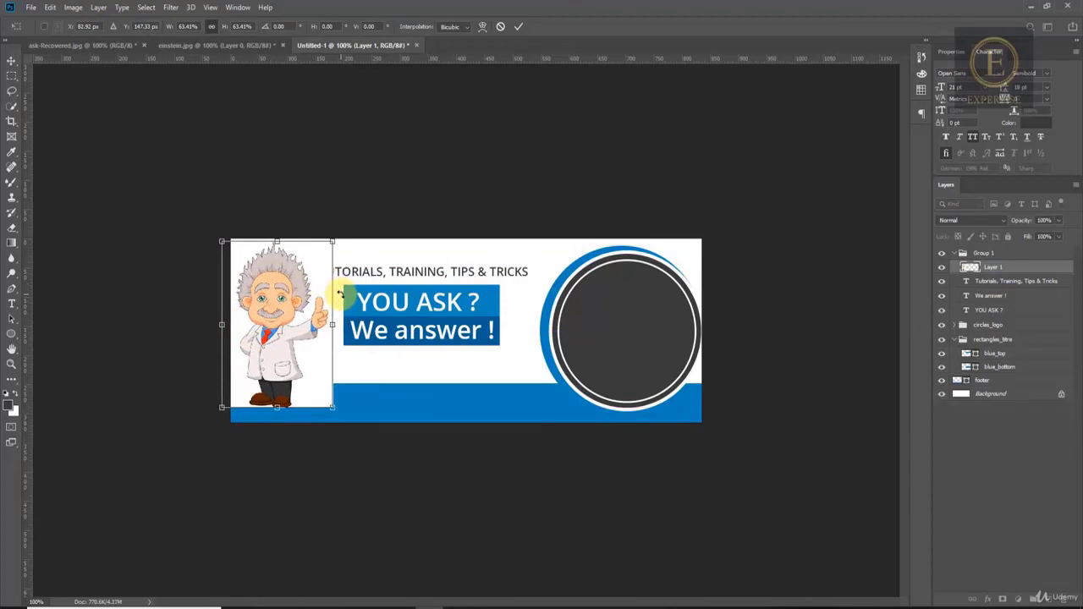
key(Return)
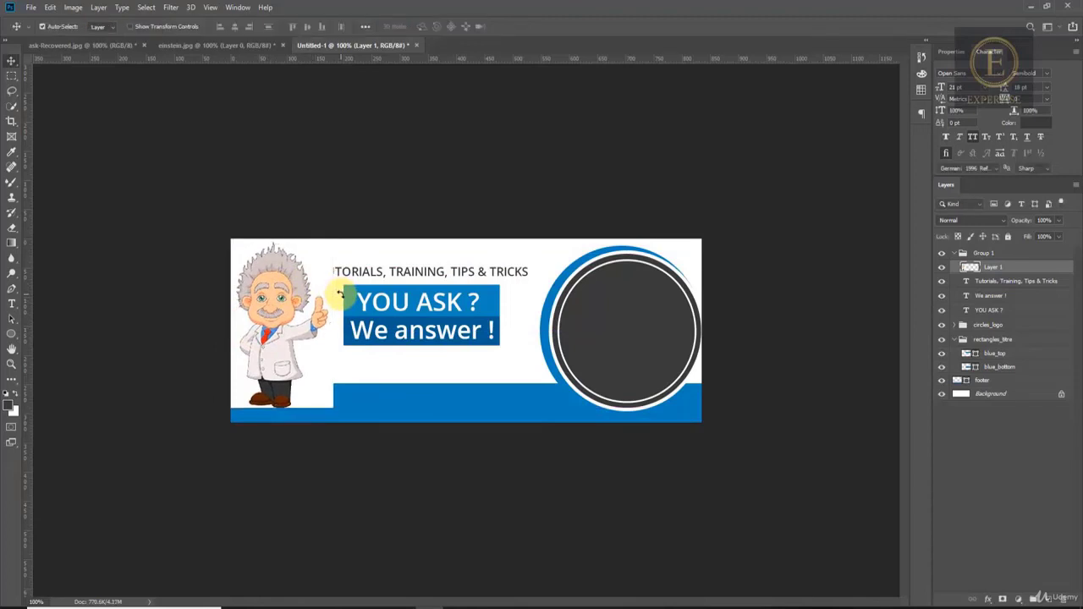
Step: Check the ask-Recovered.jpg reference, and move the Einstein layer, Layer 1, below the footer layer
click(117, 45)
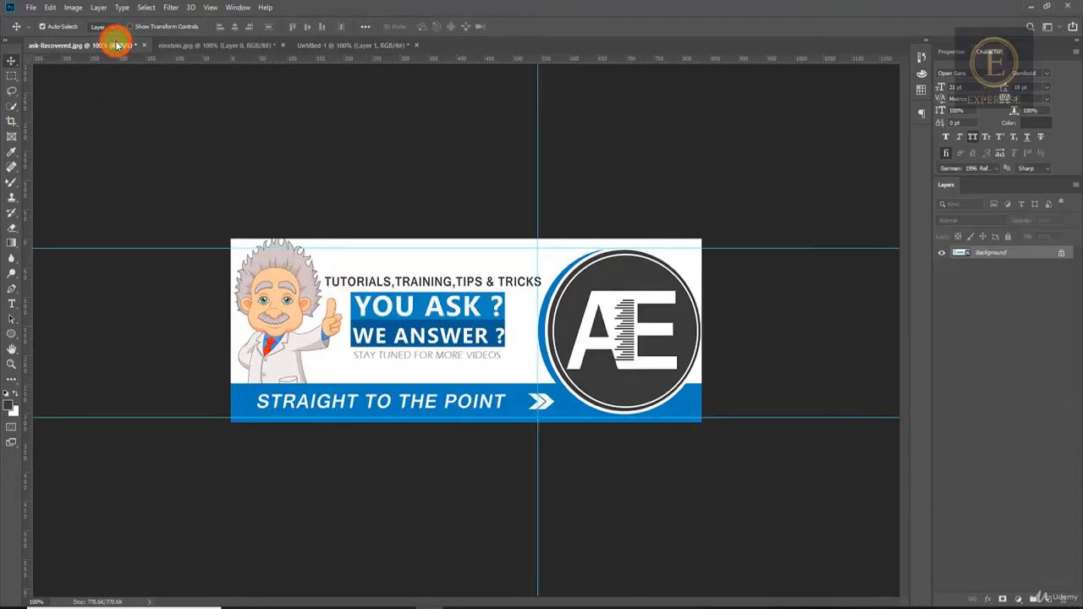
click(331, 48)
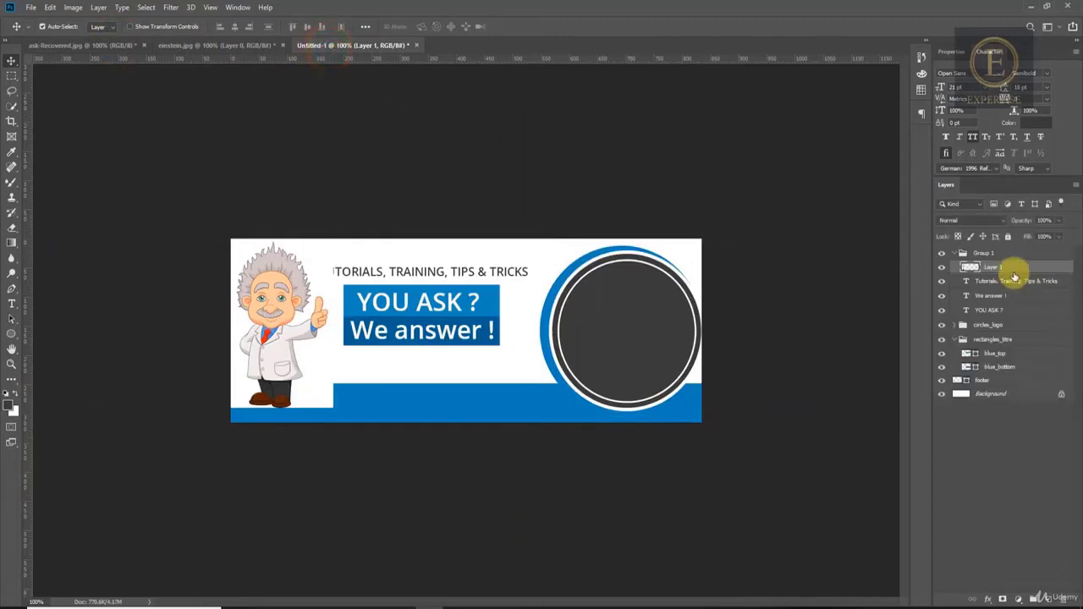
drag(997, 267, 974, 389)
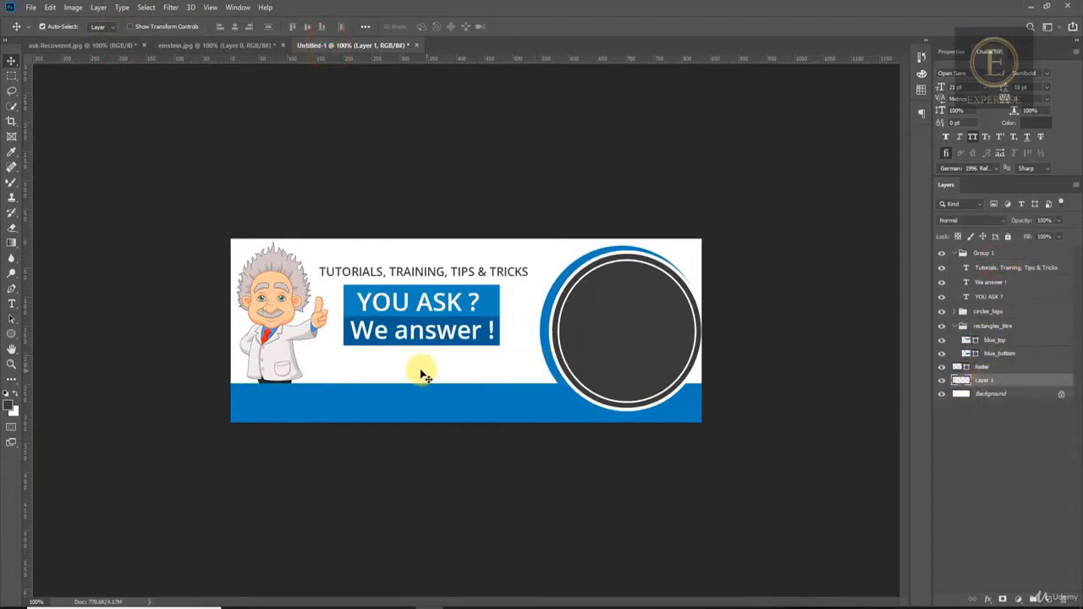
Step: Enlarge the Einstein picture slightly so the blue band cuts the figure off at the bottom of the coat
key(ctrl+t)
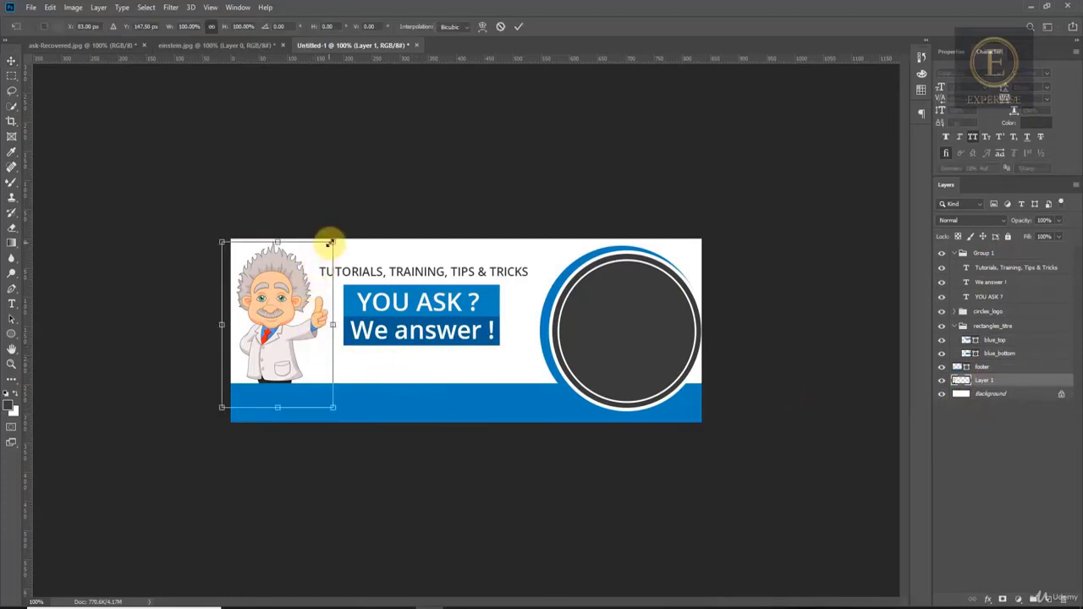
drag(336, 239, 337, 235)
key(Return)
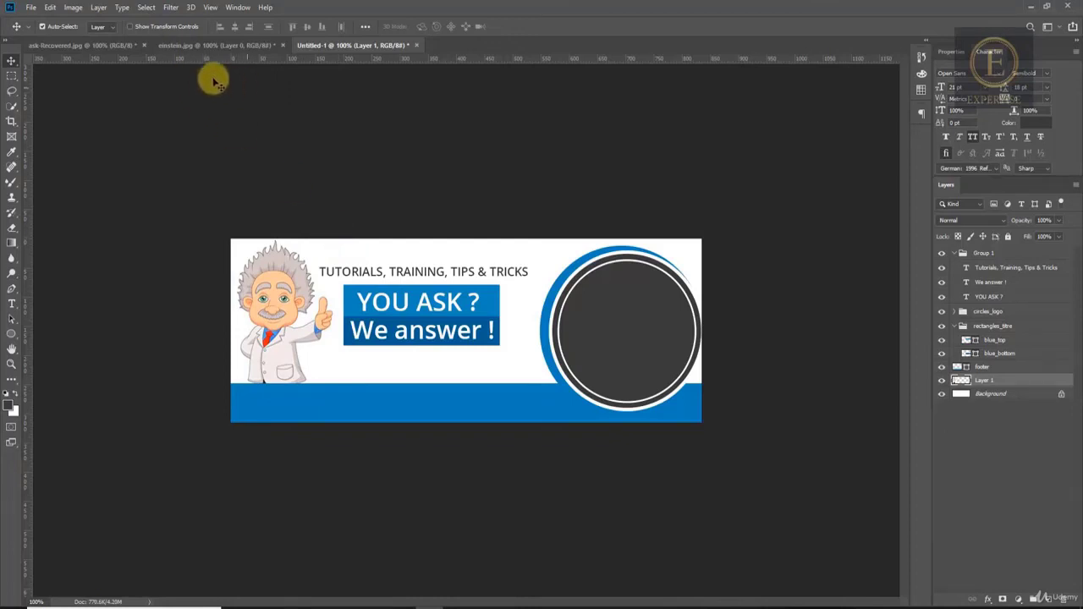
Step: Check the ask-Recovered.jpg reference, and rename the Group 1 layer group as texts
click(84, 45)
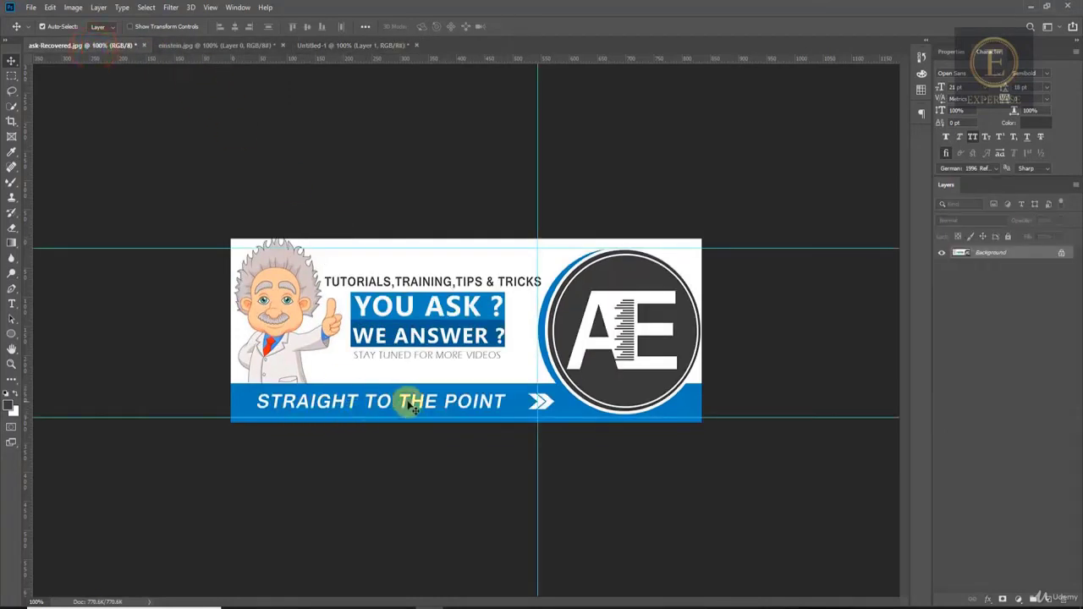
click(353, 45)
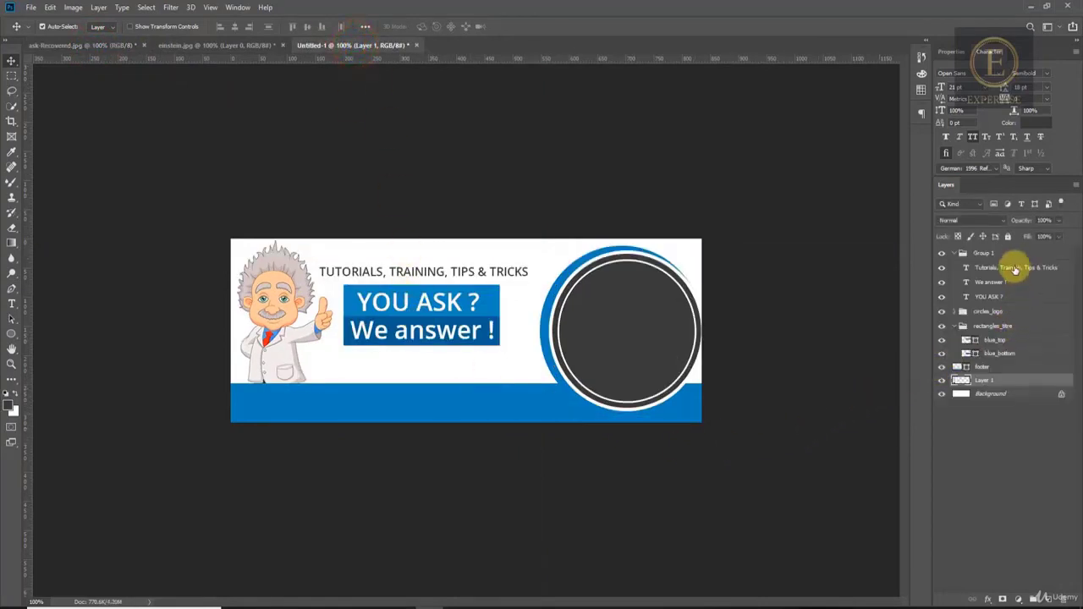
click(1015, 270)
click(983, 252)
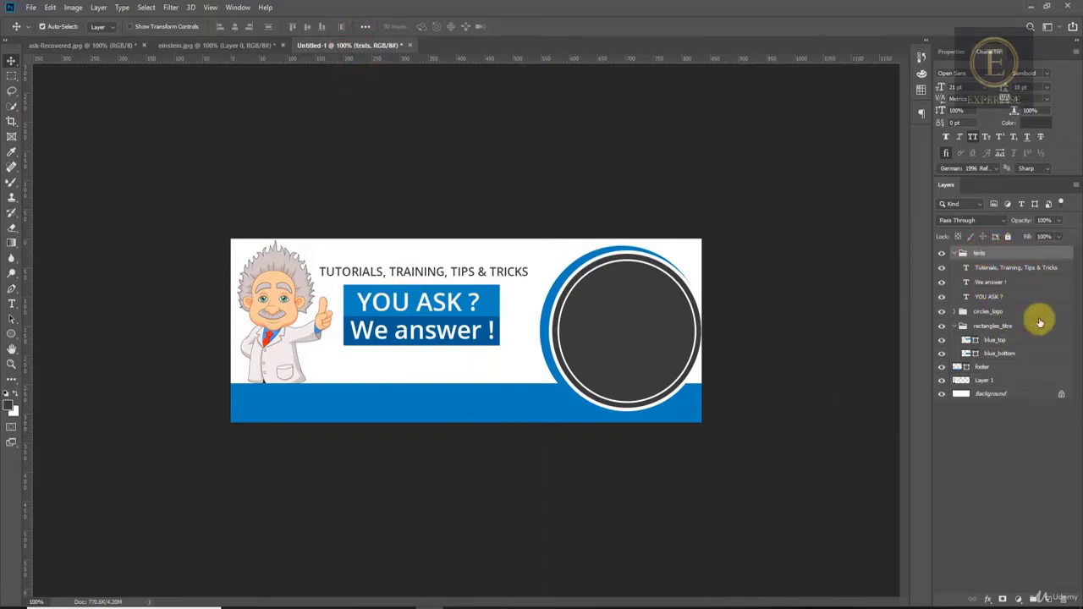
Step: Add a text box about 550 px wide over the blue band on a new layer in the texts group, containing STRAIGHT TO THE POINT
click(1007, 268)
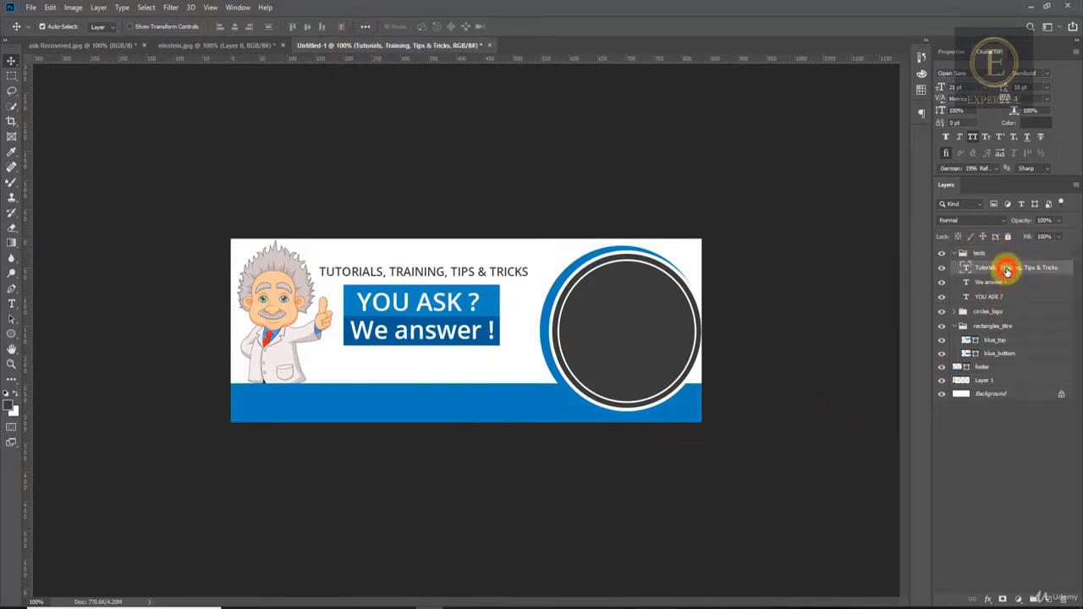
click(1048, 598)
key(t)
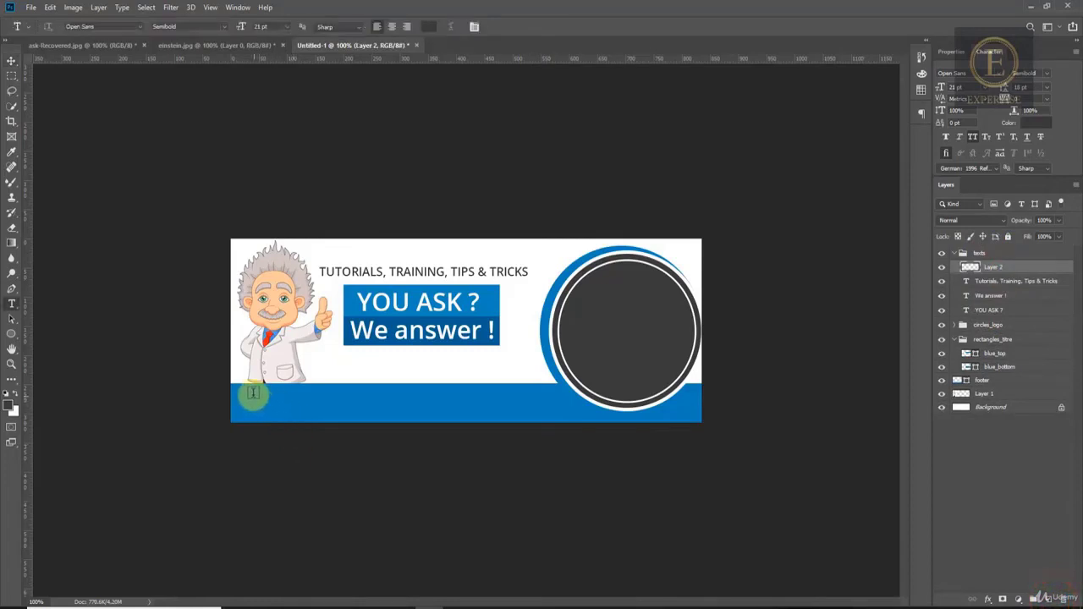
drag(250, 389, 559, 421)
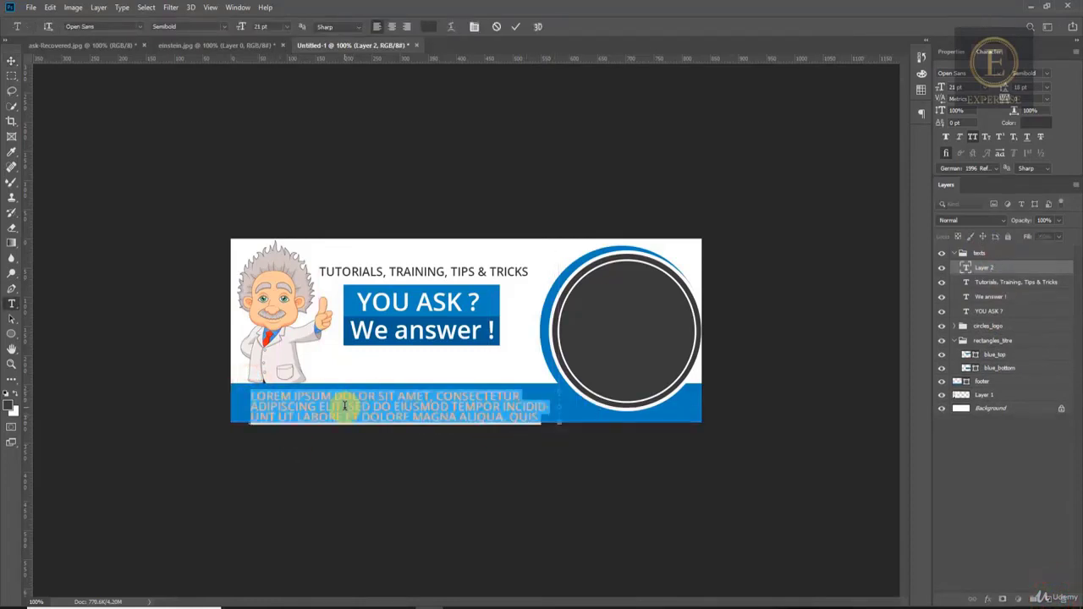
text(STRAIGHT TO THE POINT)
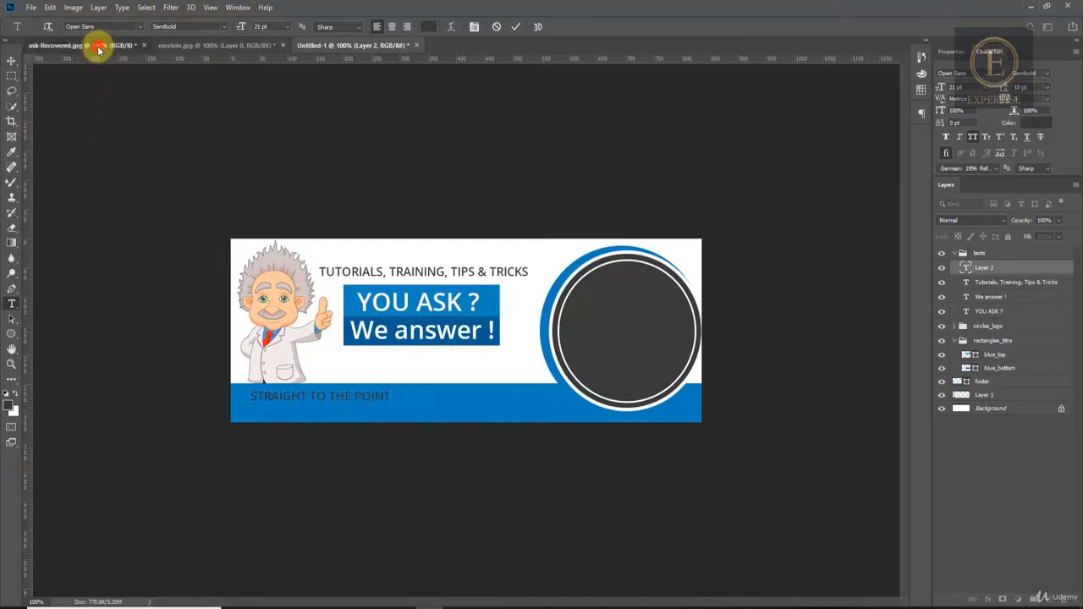
Step: Compare with the ask-Recovered.jpg reference, and format the STRAIGHT TO THE POINT text at 41 pt with Faux Italic
click(95, 45)
click(358, 45)
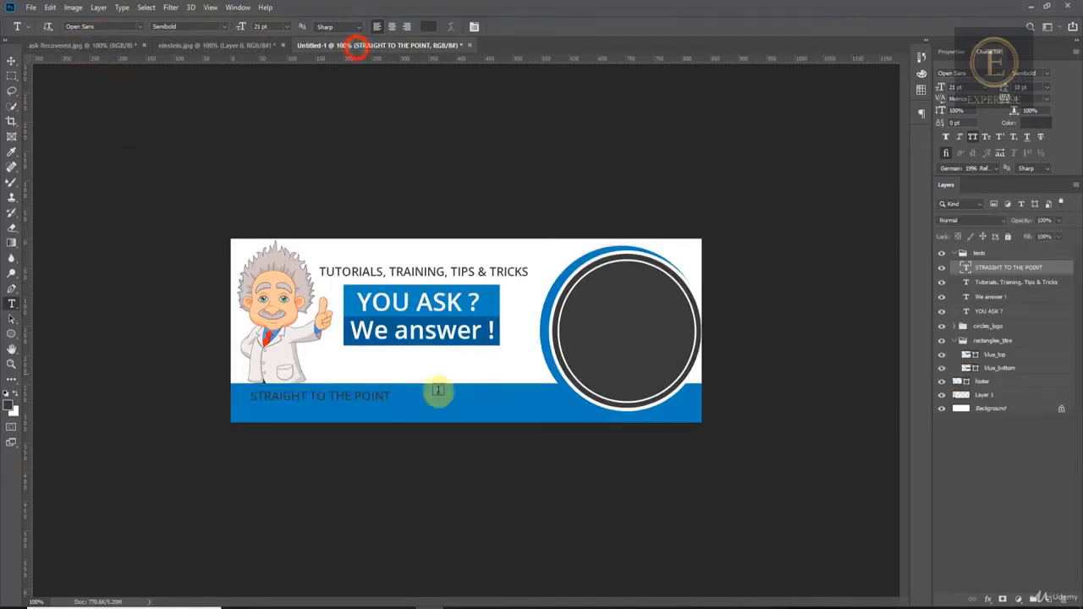
triple_click(368, 398)
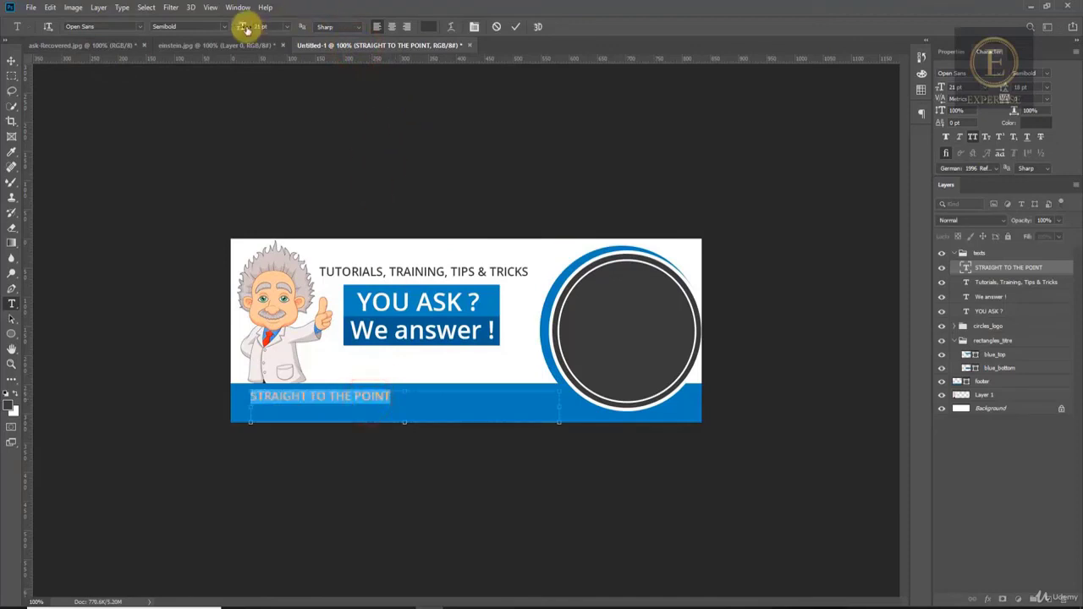
click(245, 27)
drag(248, 28, 251, 28)
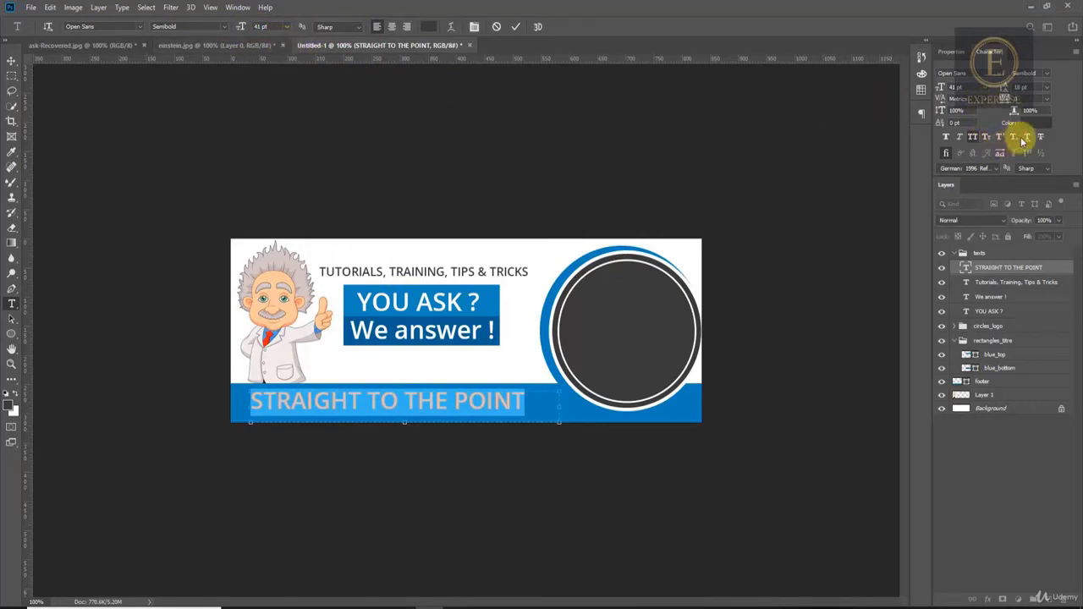
click(960, 137)
click(961, 138)
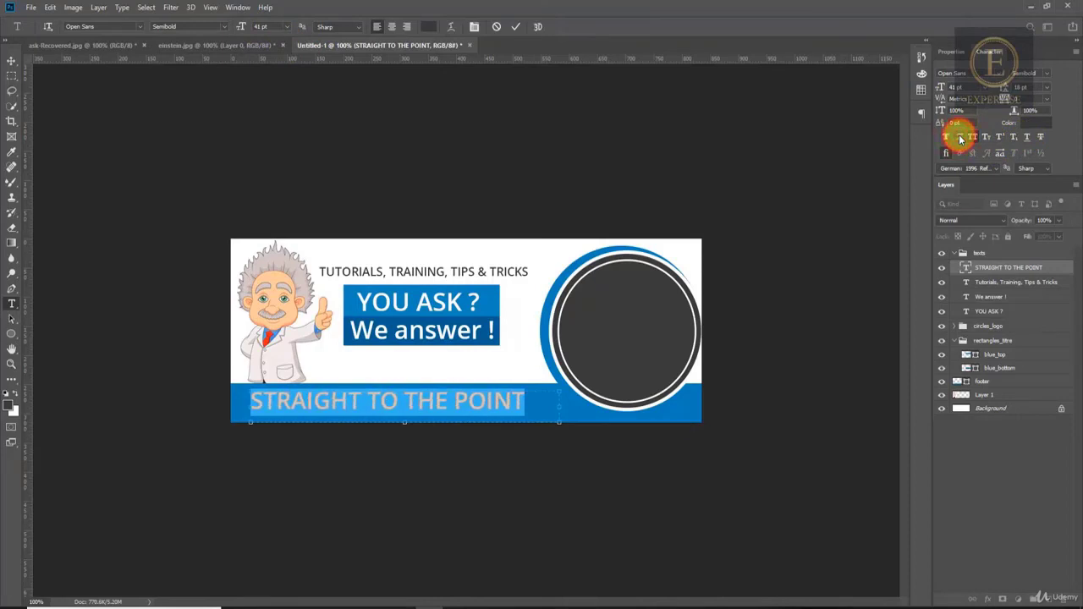
click(960, 138)
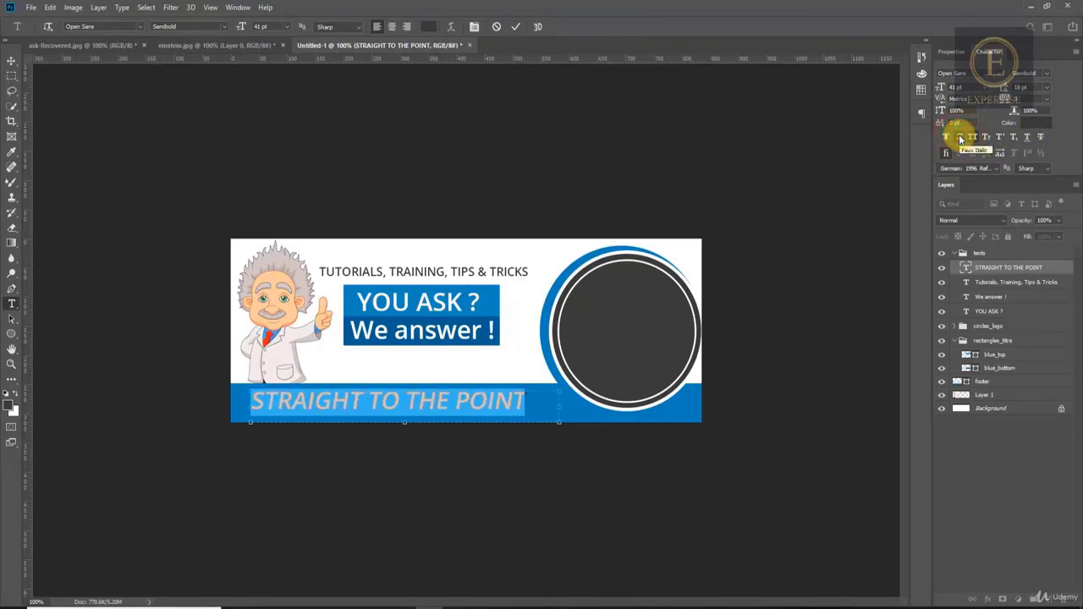
Step: Change the STRAIGHT TO THE POINT text colour to white, sampled from the banner background
click(428, 27)
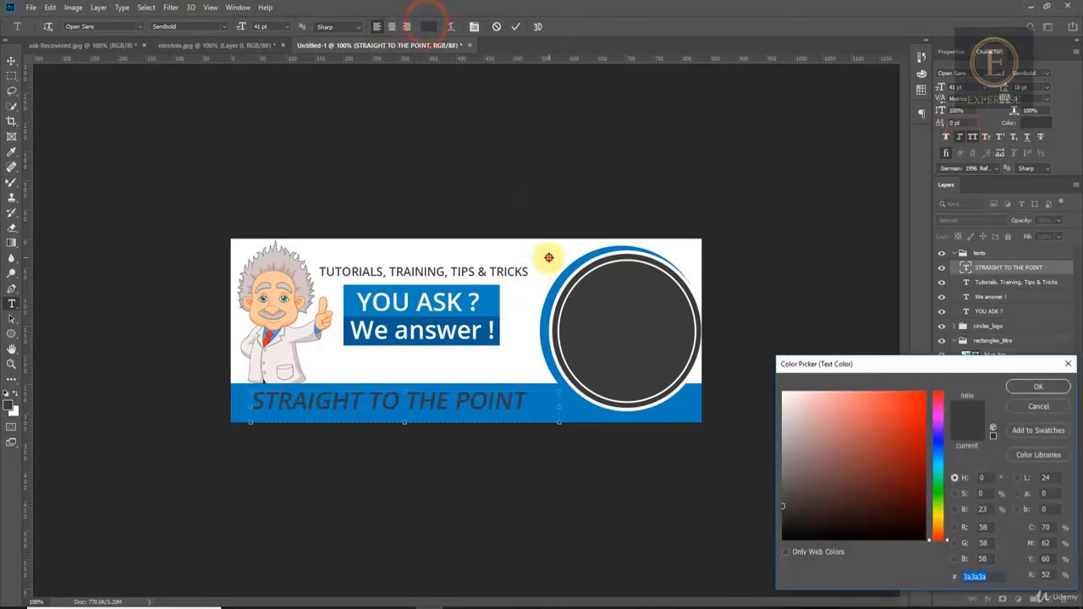
click(548, 257)
click(1034, 386)
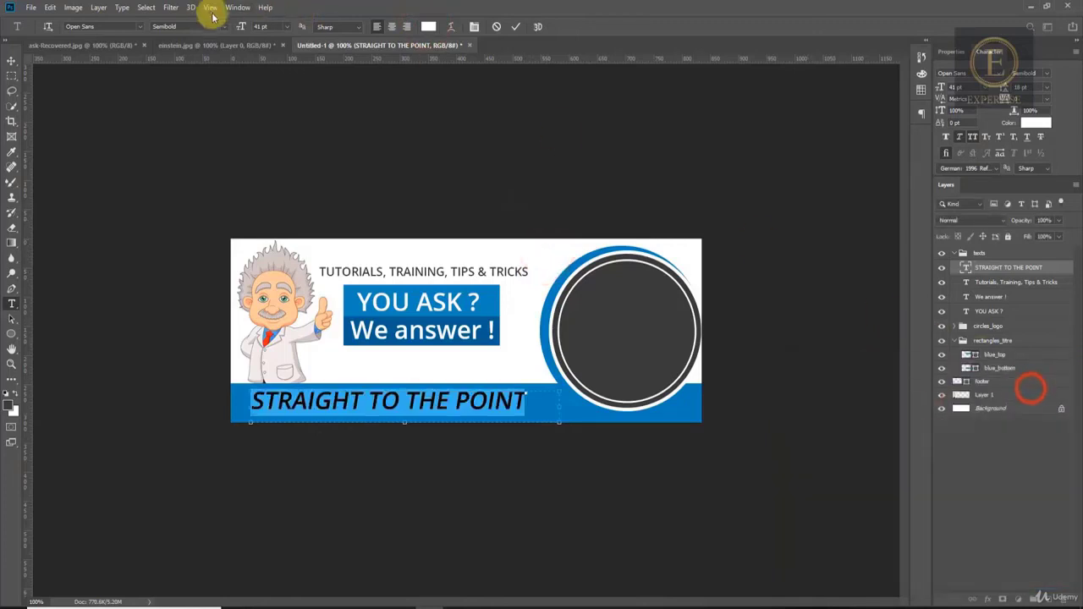
Step: Reduce the STRAIGHT TO THE POINT text to 34 pt, and compare it with the ask-Recovered.jpg reference
drag(242, 29, 240, 31)
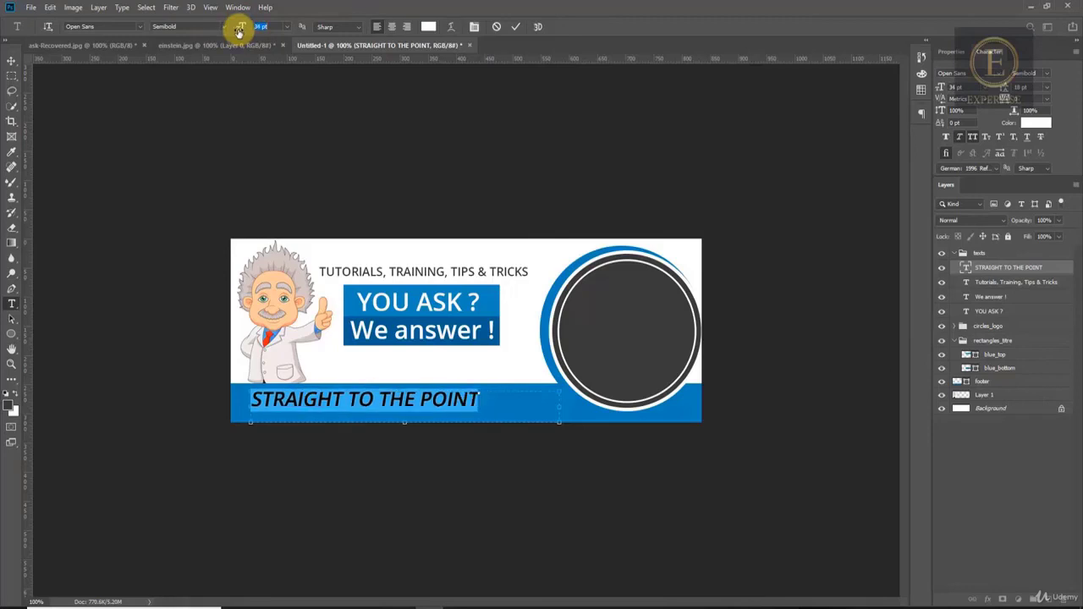
click(11, 59)
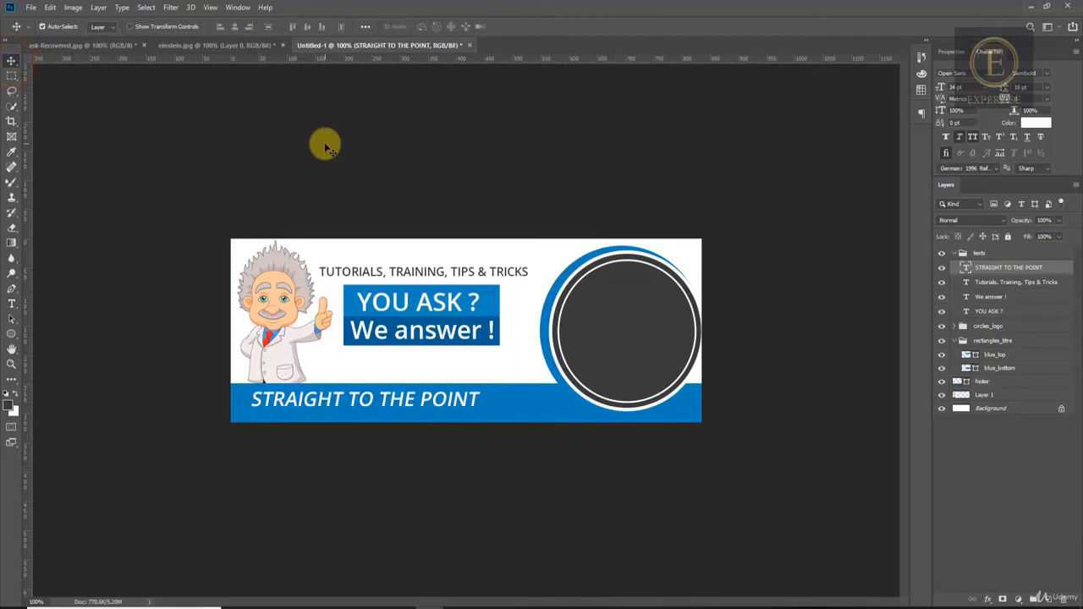
click(73, 45)
click(339, 47)
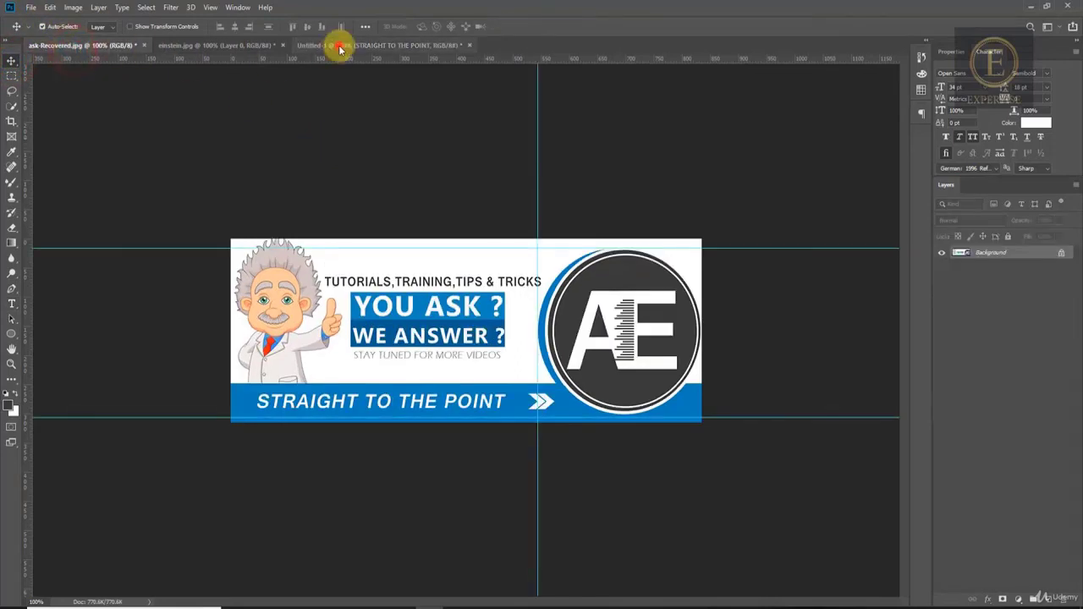
Step: Nudge the STRAIGHT TO THE POINT text to the right and fine-tune its vertical position within the blue band
key(Right)
key(Right)
key(Right)
key(Right)
key(Right)
key(Right)
key(Right)
key(Right)
key(Right)
key(Right)
key(Down)
key(Down)
key(Down)
key(Down)
key(Down)
key(Down)
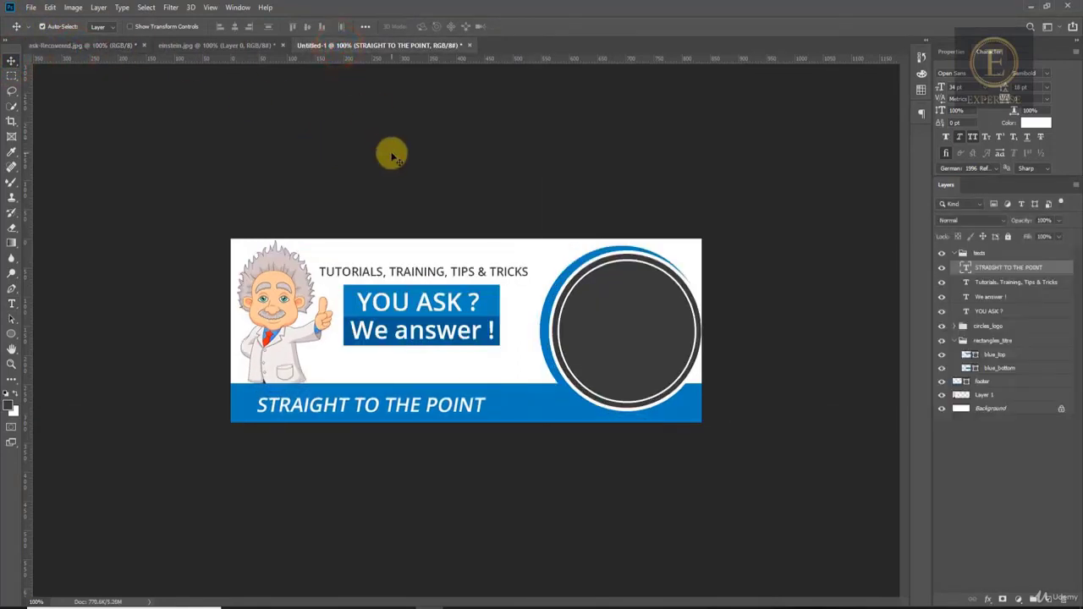
key(Right)
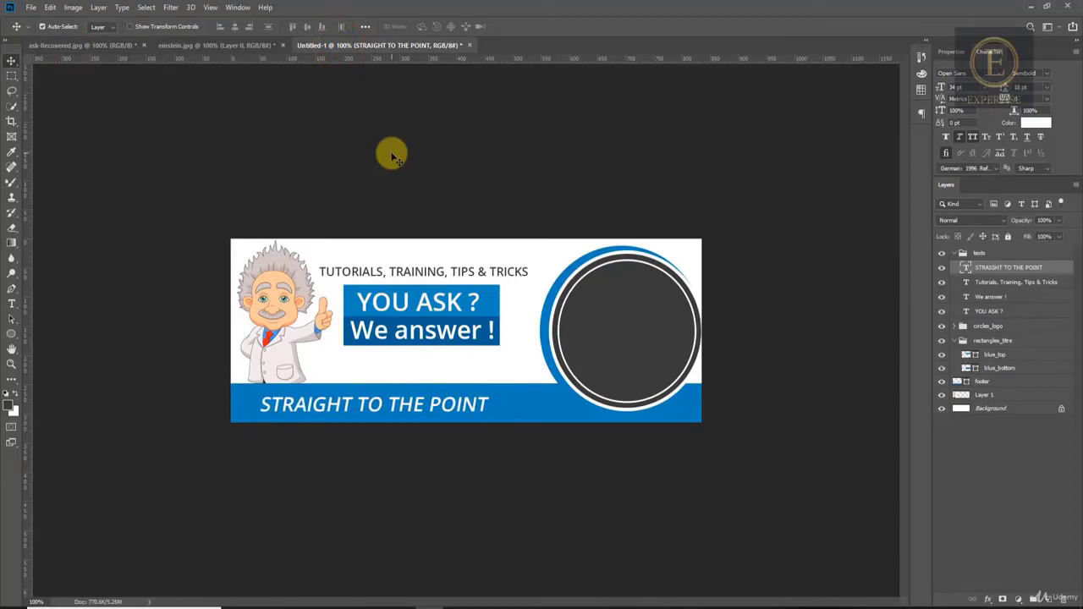
Step: Add an outside stroke to the STRAIGHT TO THE POINT text, coloured dark grey sampled from the logo circle
click(1061, 269)
double_click(1062, 270)
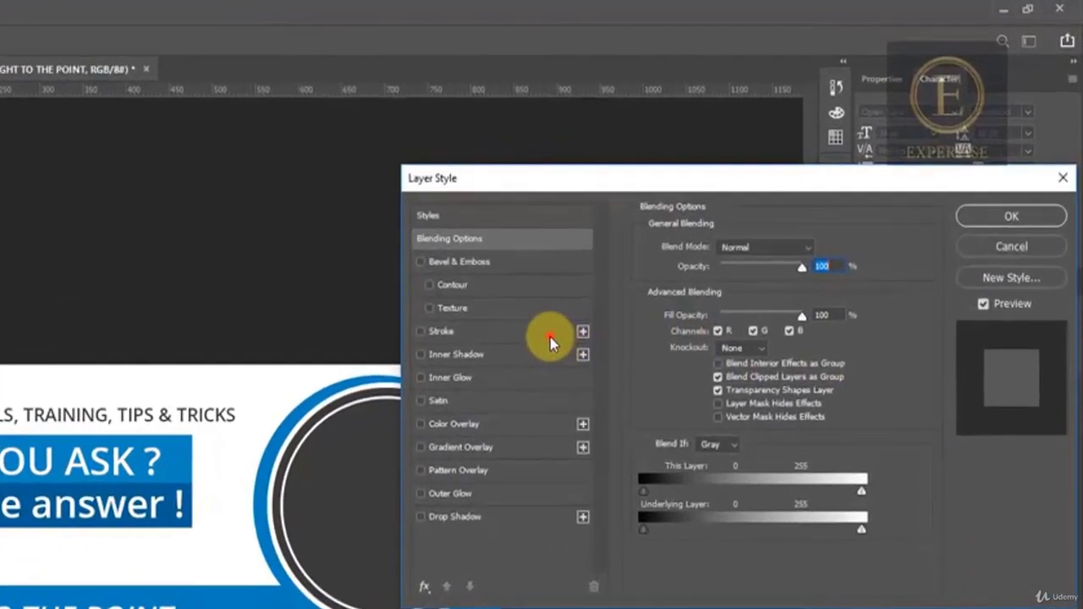
click(550, 337)
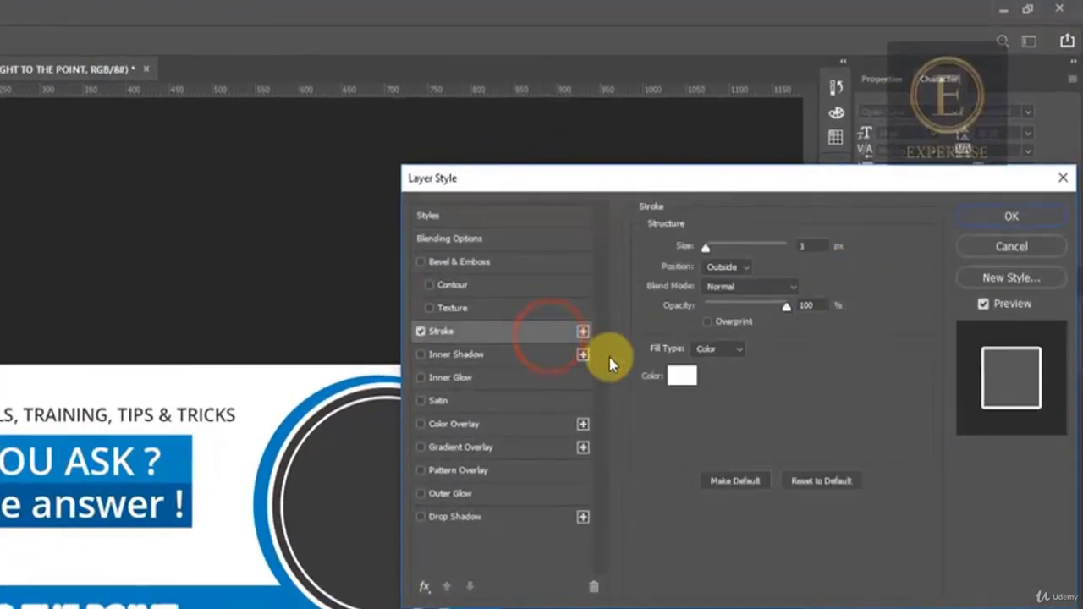
click(687, 379)
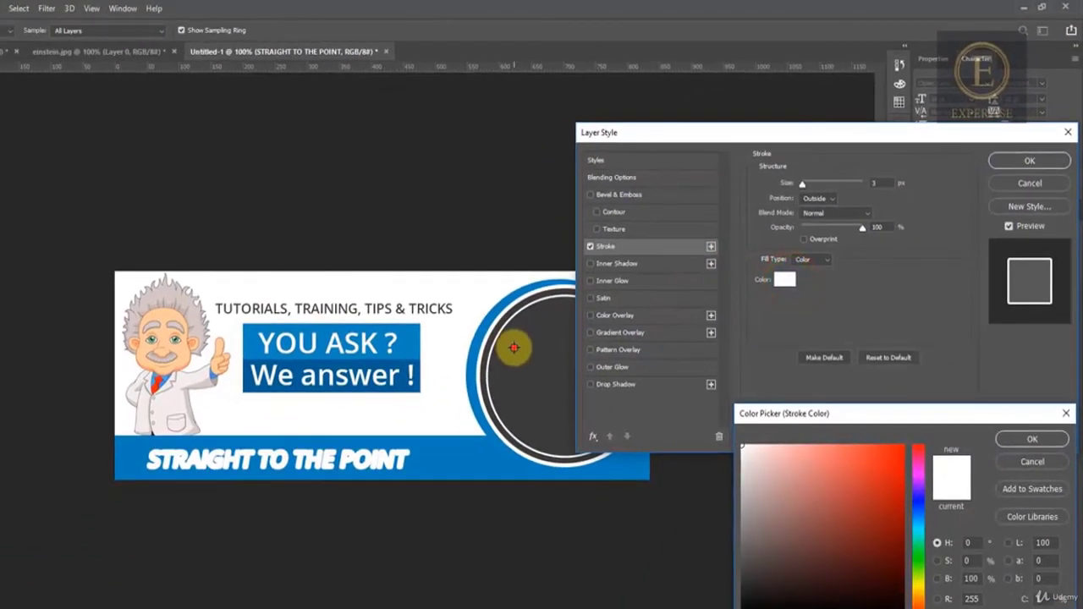
click(331, 478)
click(1033, 439)
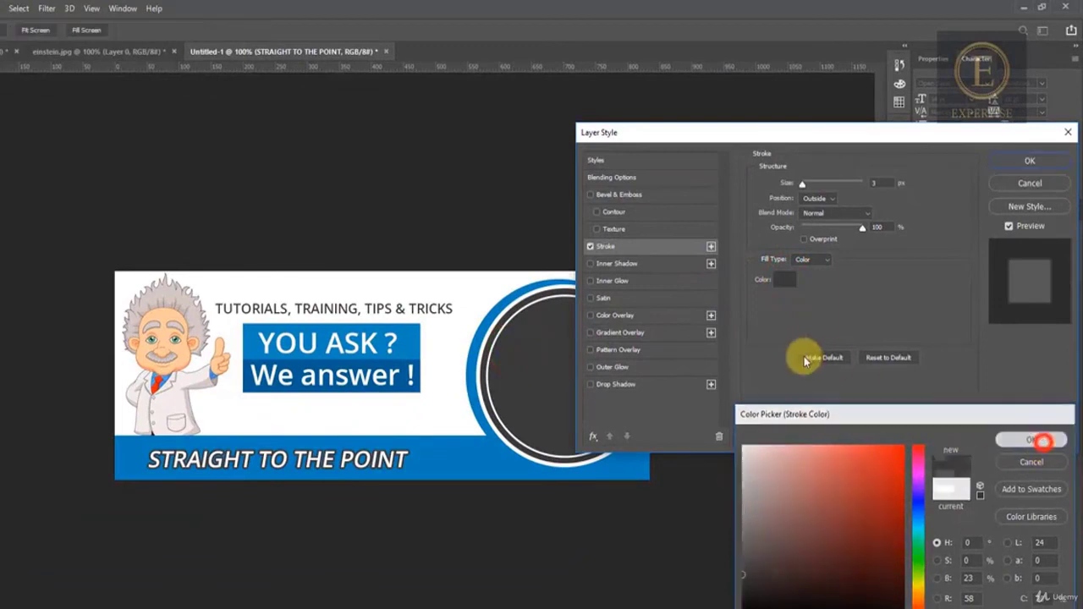
Step: Reduce the text's stroke to 1 px and lower its opacity to about 25%
click(823, 172)
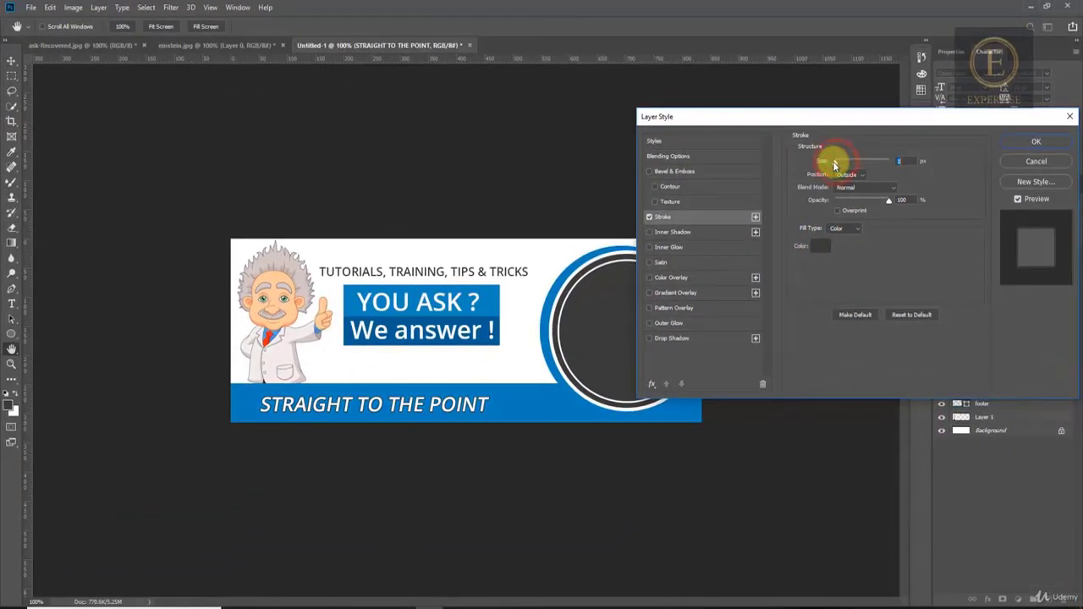
drag(888, 201, 852, 204)
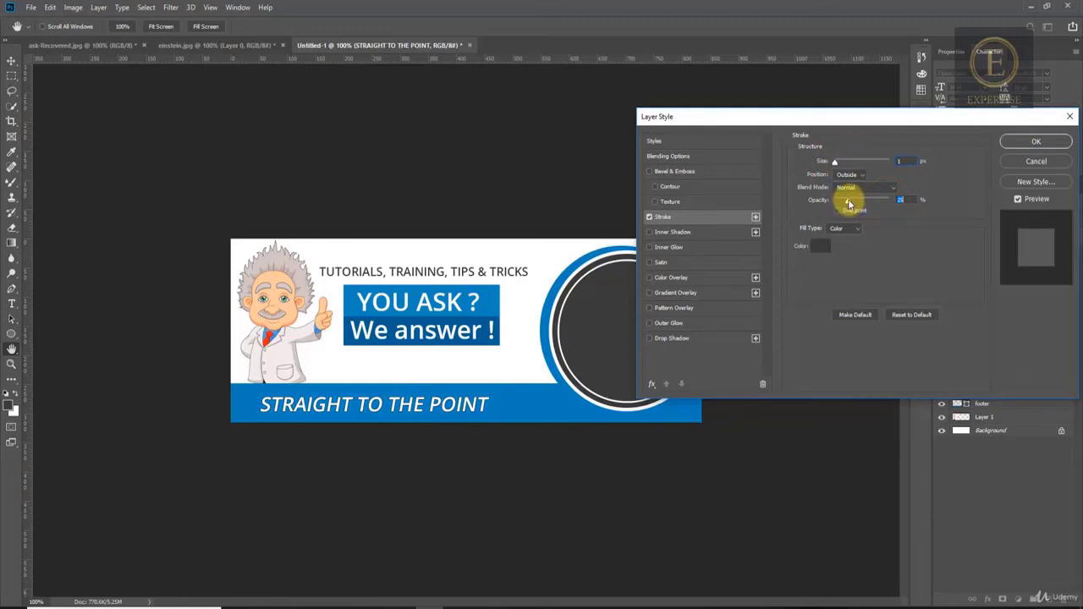
click(1036, 141)
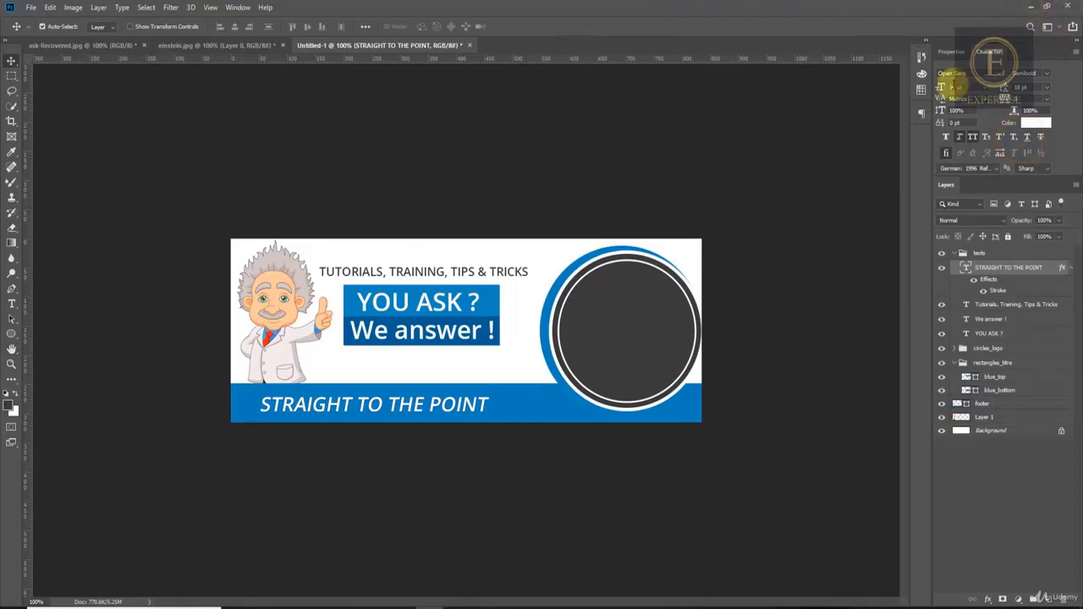
Step: Copy the white AE letters from ask-Recovered.jpg with the Magic Wand and paste them above the inner circle in the circles_logo group
click(88, 45)
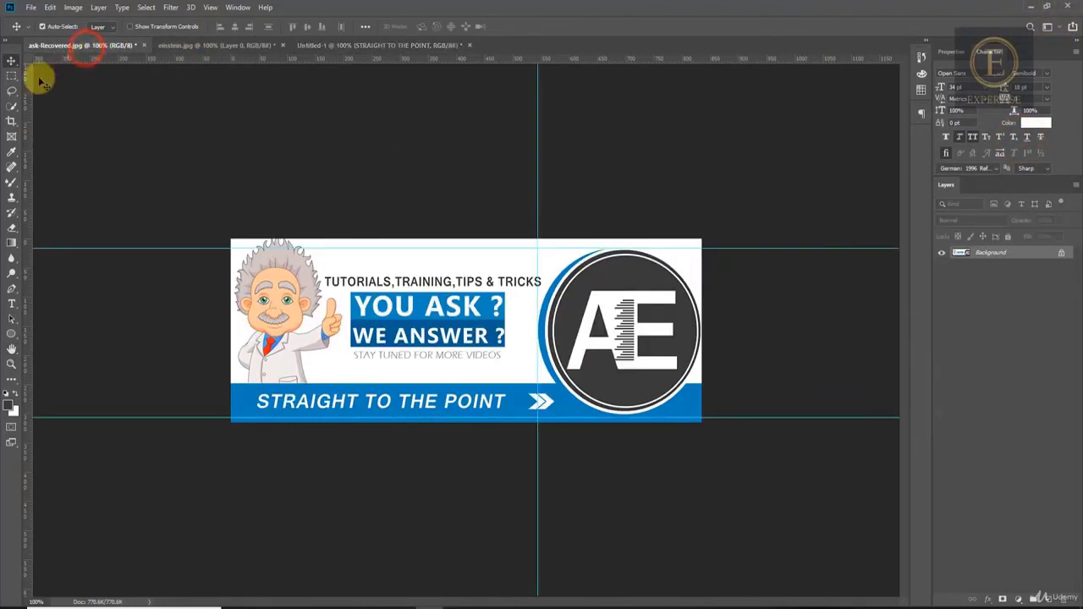
click(13, 75)
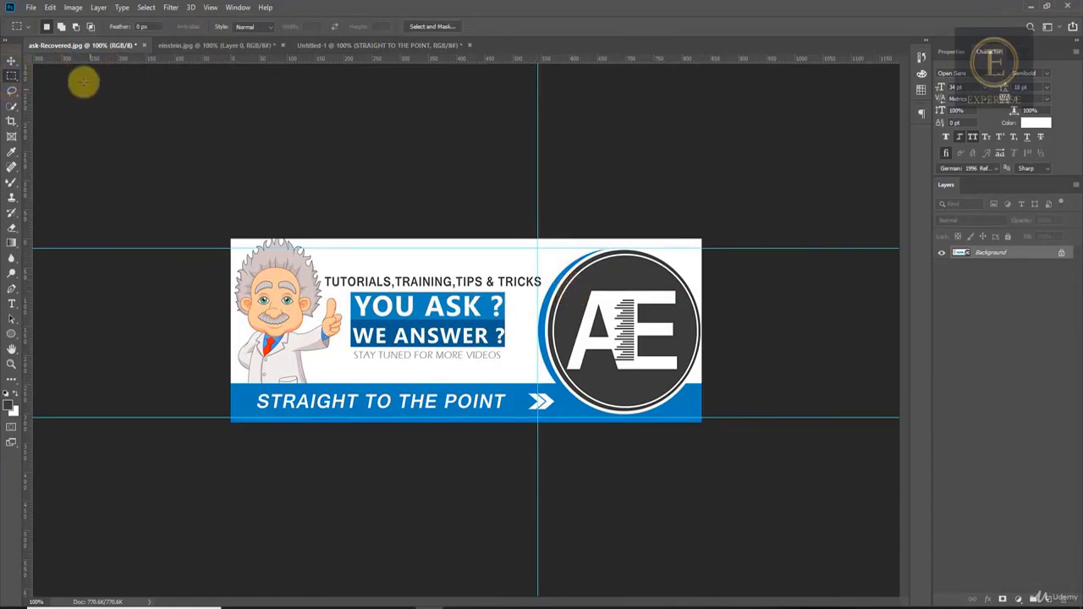
click(12, 106)
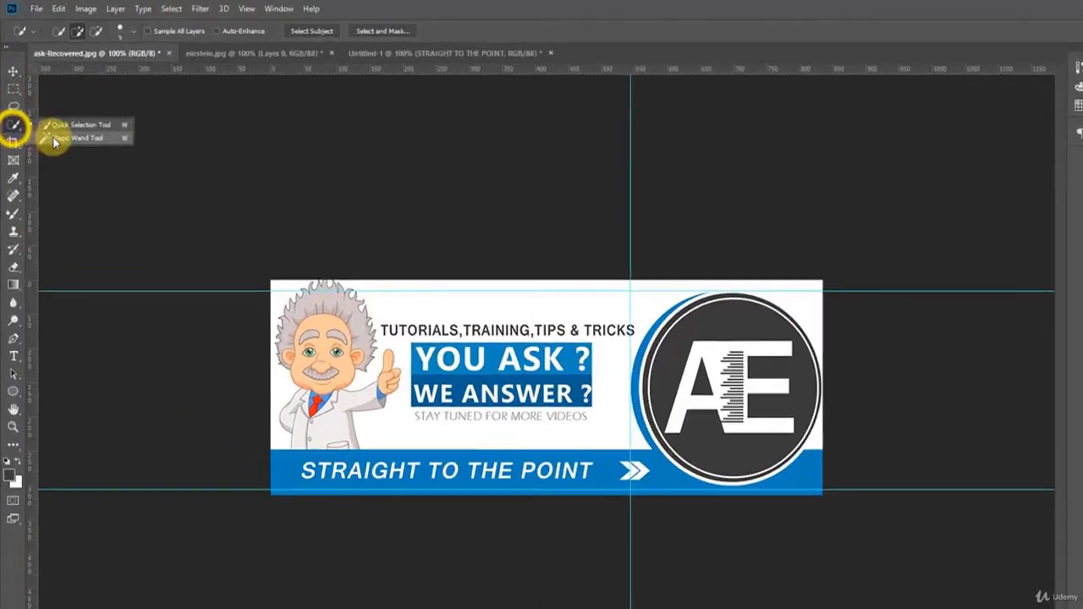
click(50, 119)
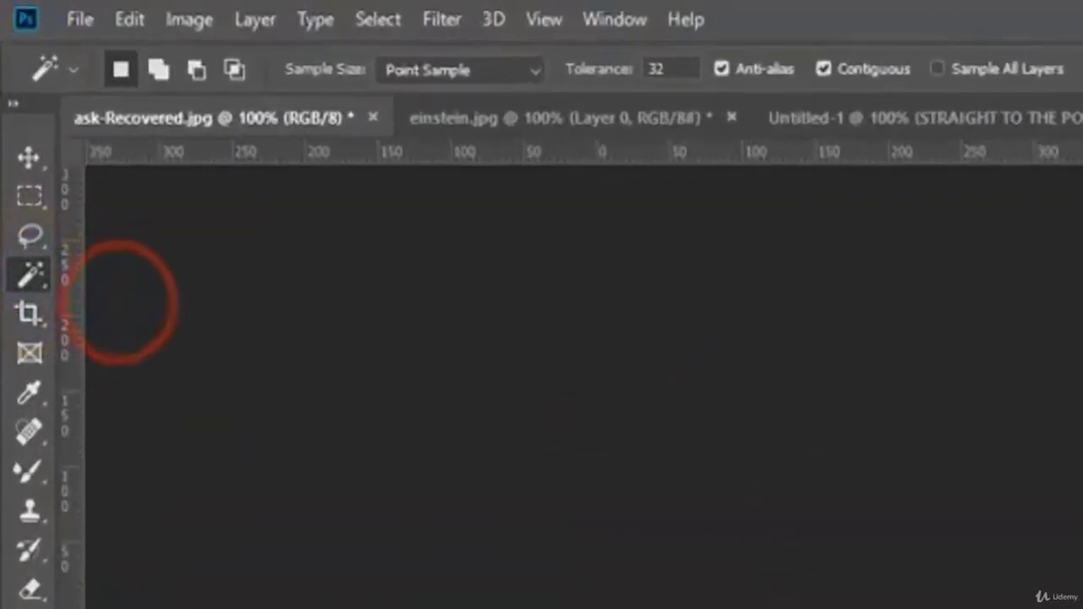
click(963, 123)
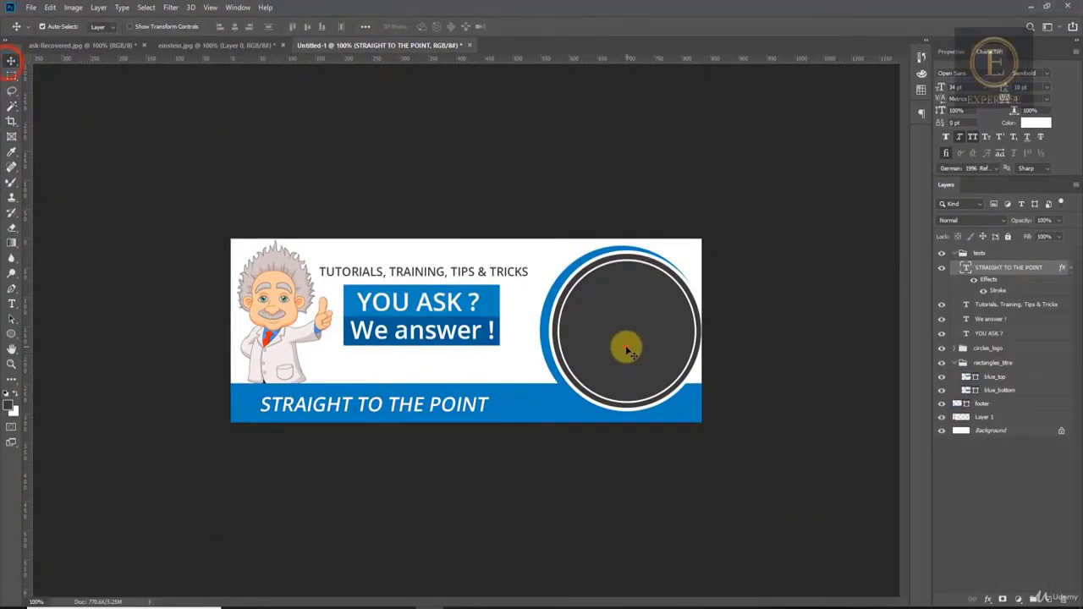
click(627, 351)
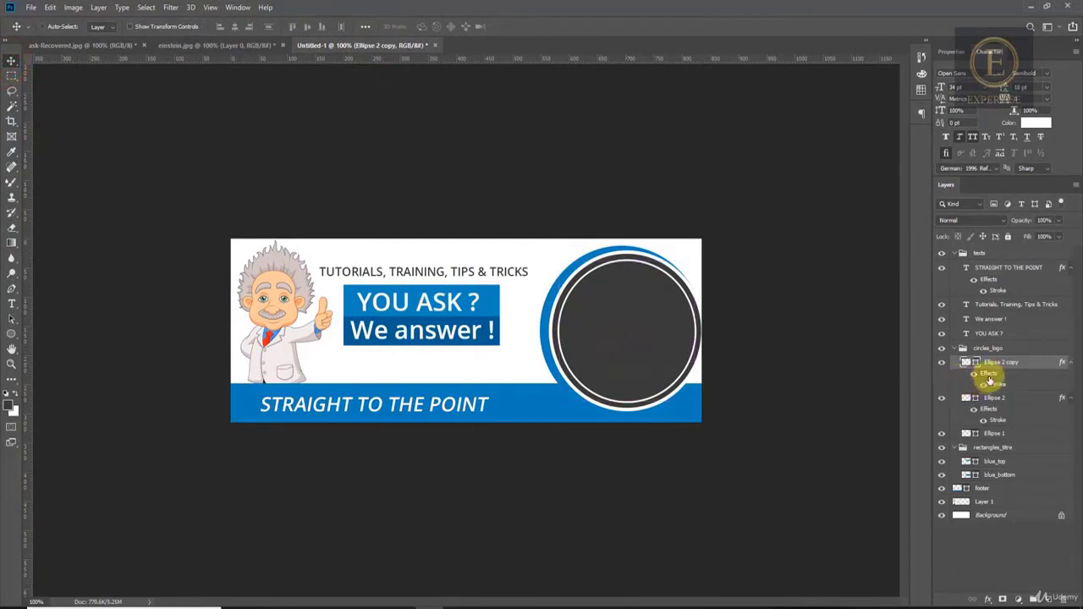
key(ctrl+v)
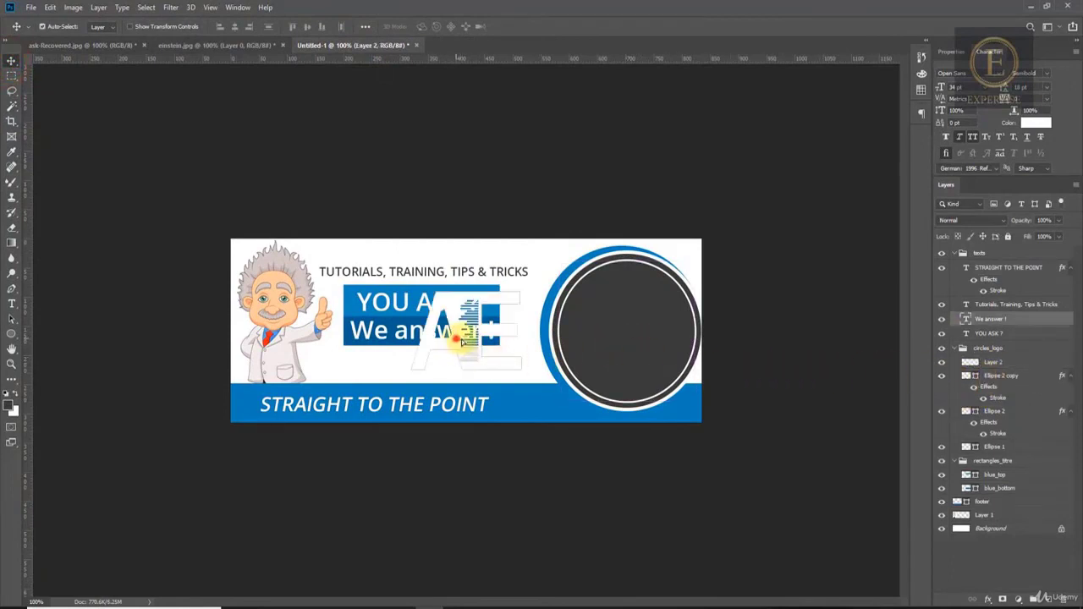
Step: Move the pasted AE letters onto the dark logo circle and nudge them until they sit centred in it
drag(463, 341, 596, 333)
key(ctrl+z)
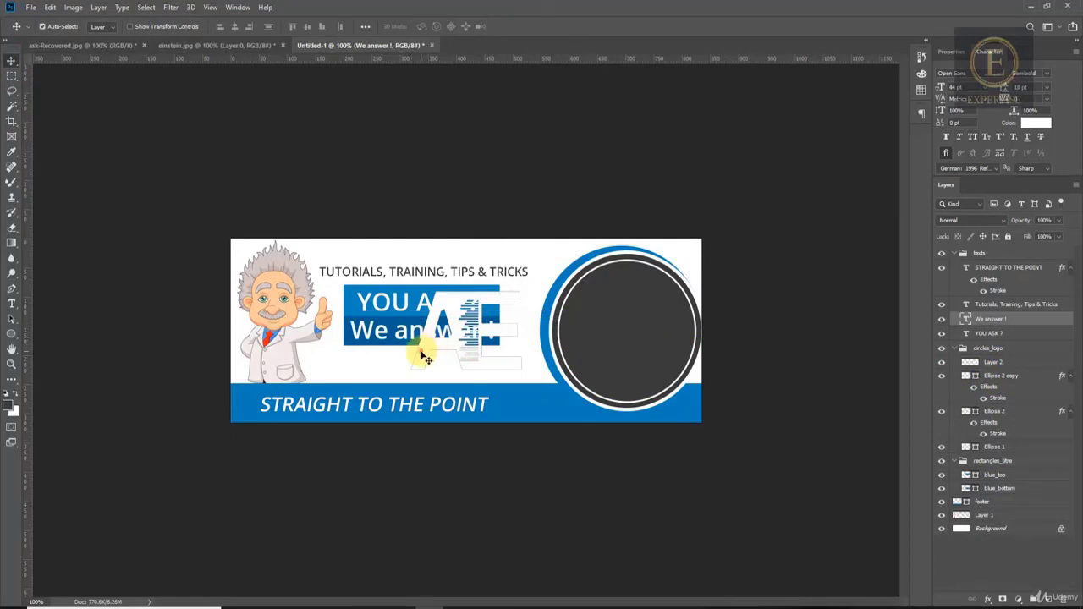
drag(420, 353, 655, 362)
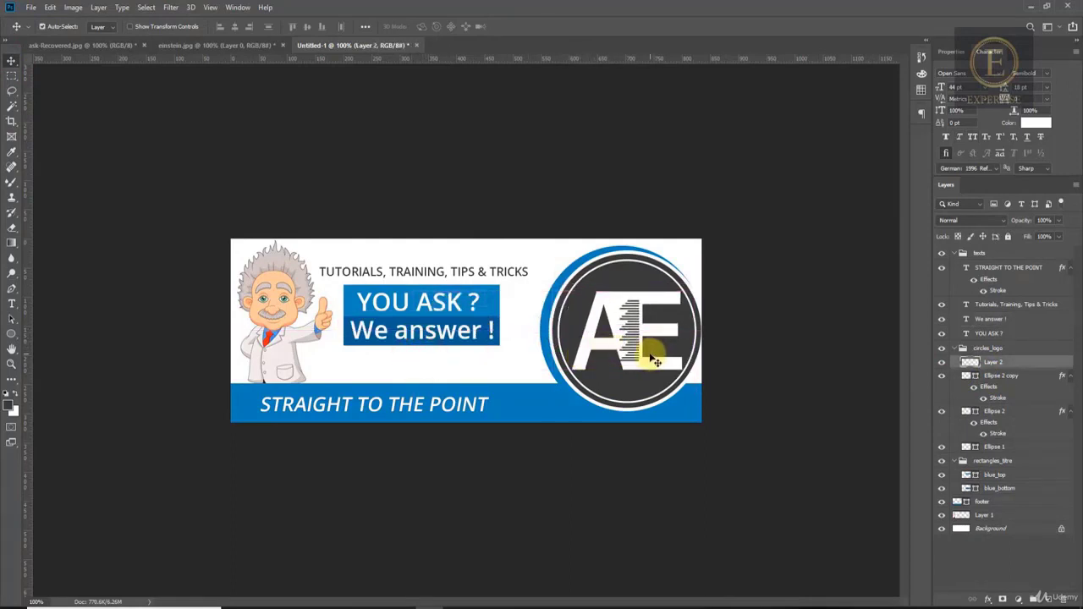
key(shift+Left)
key(Up)
key(Up)
key(Up)
key(Up)
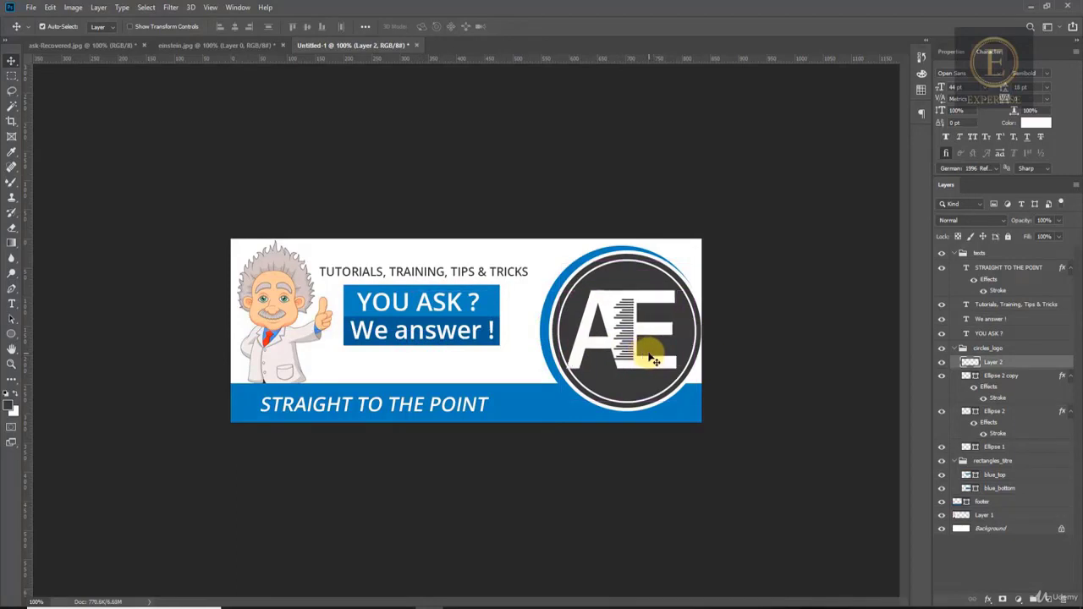
key(Right)
key(Right)
key(Right)
key(Right)
key(Right)
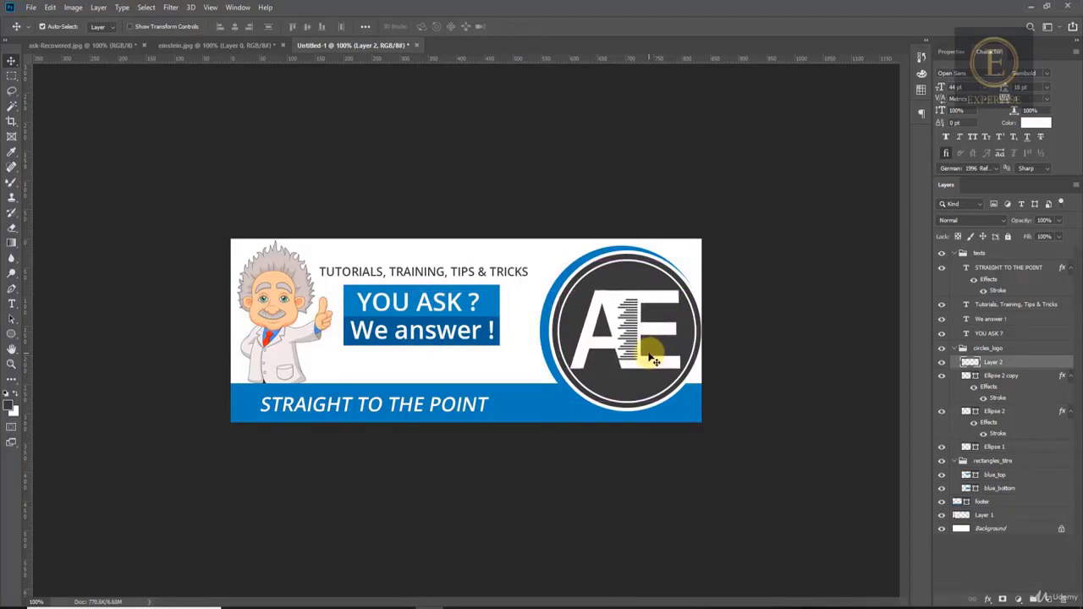
Step: Scale the AE letters down slightly around the centre of the logo circle
key(ctrl+t)
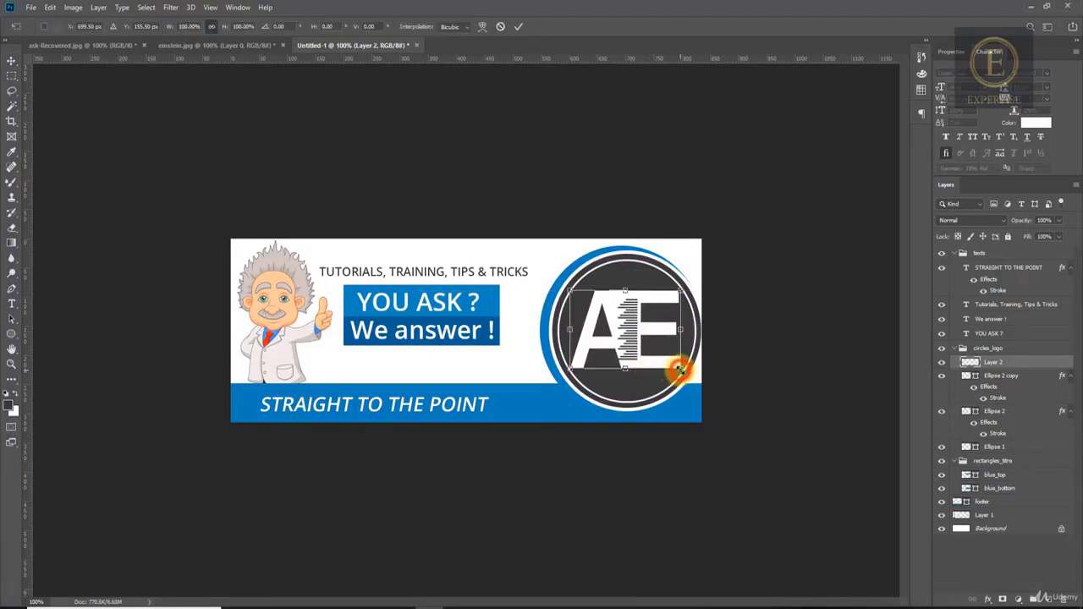
drag(679, 370, 626, 336)
key(Return)
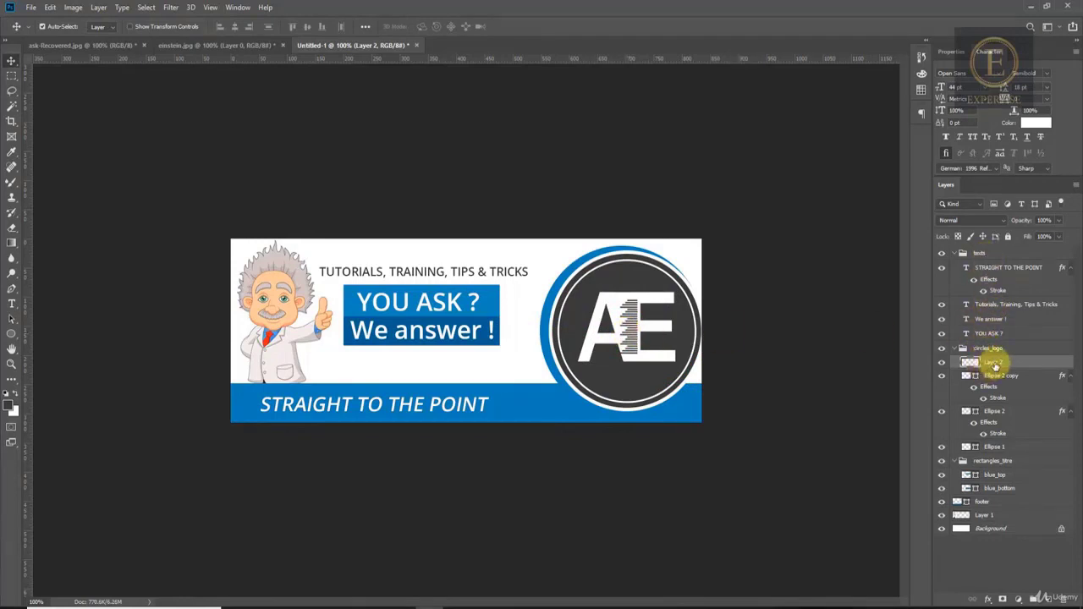
Step: Create a layer group named FOOTER and place the footer layer inside it
click(1012, 502)
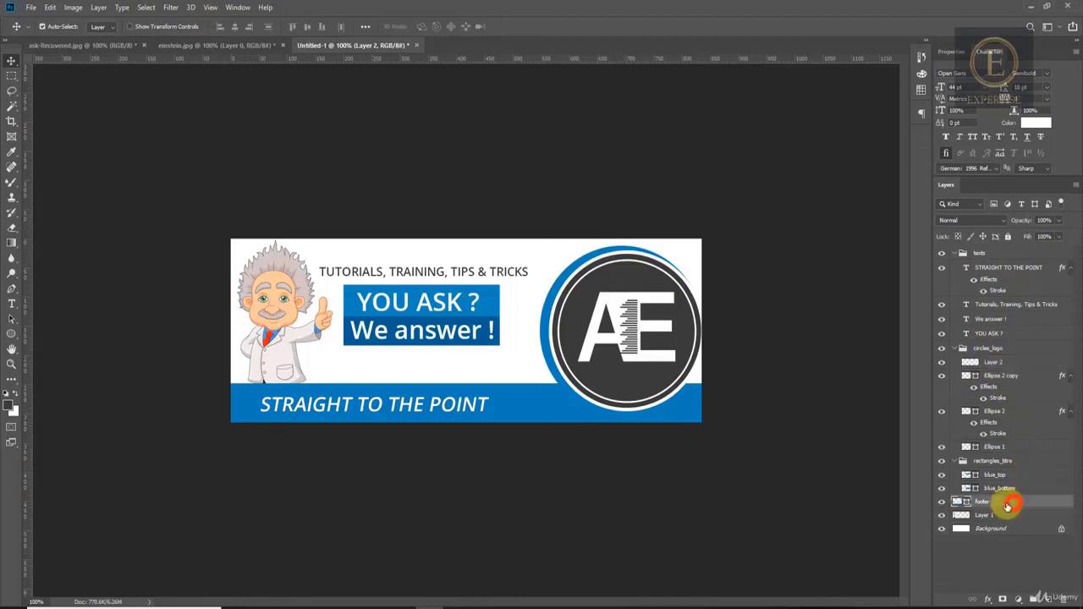
click(1032, 598)
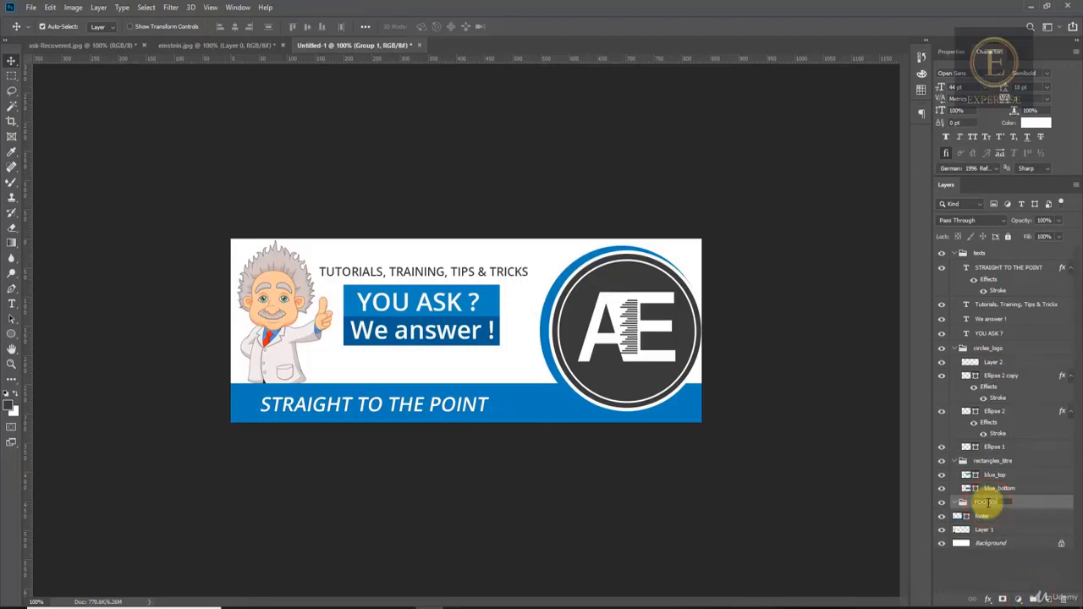
drag(981, 514, 1034, 522)
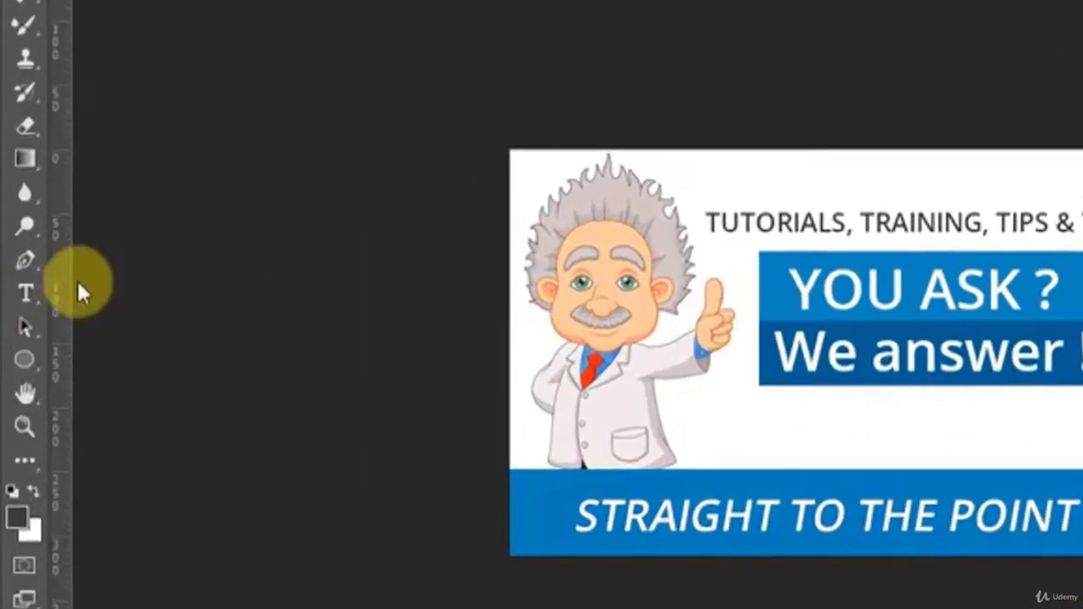
Step: Draw a chevron arrow custom shape about 30 × 33 px beside STRAIGHT TO THE POINT, on a new layer in the FOOTER group
click(24, 364)
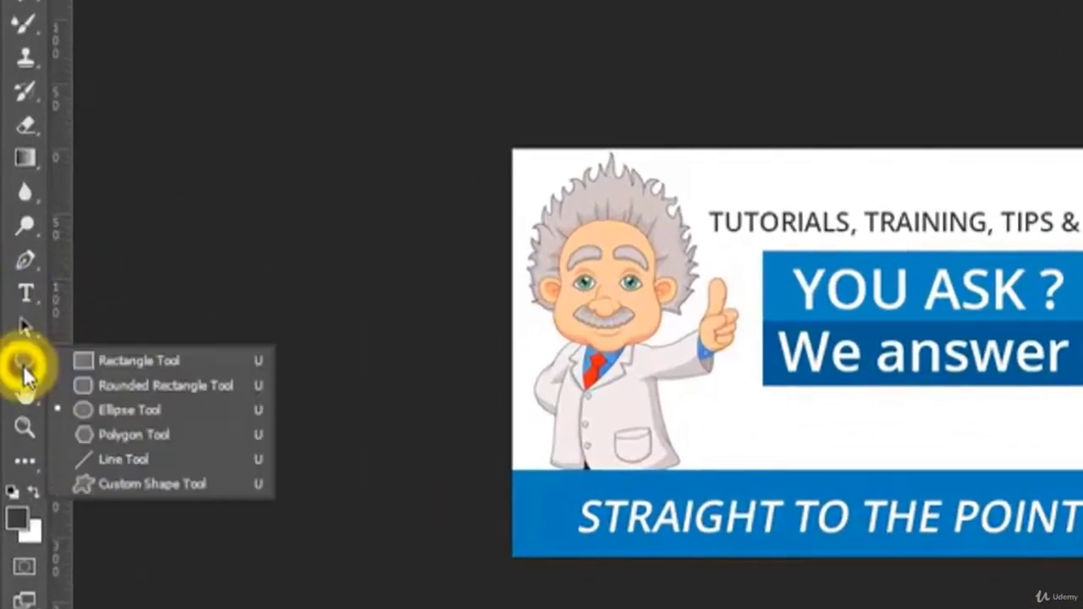
click(133, 483)
click(432, 26)
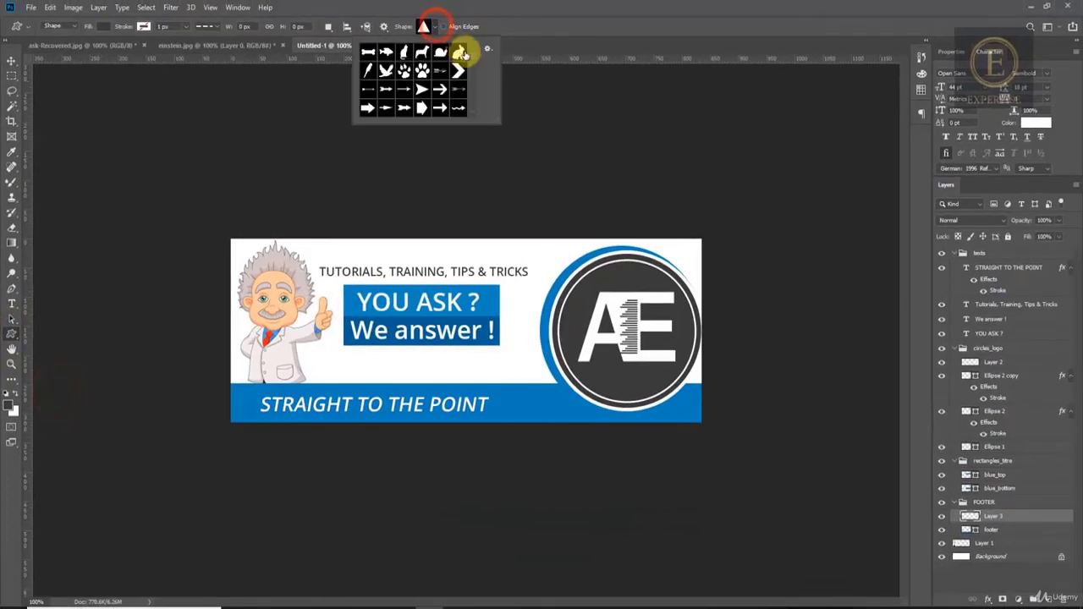
click(458, 70)
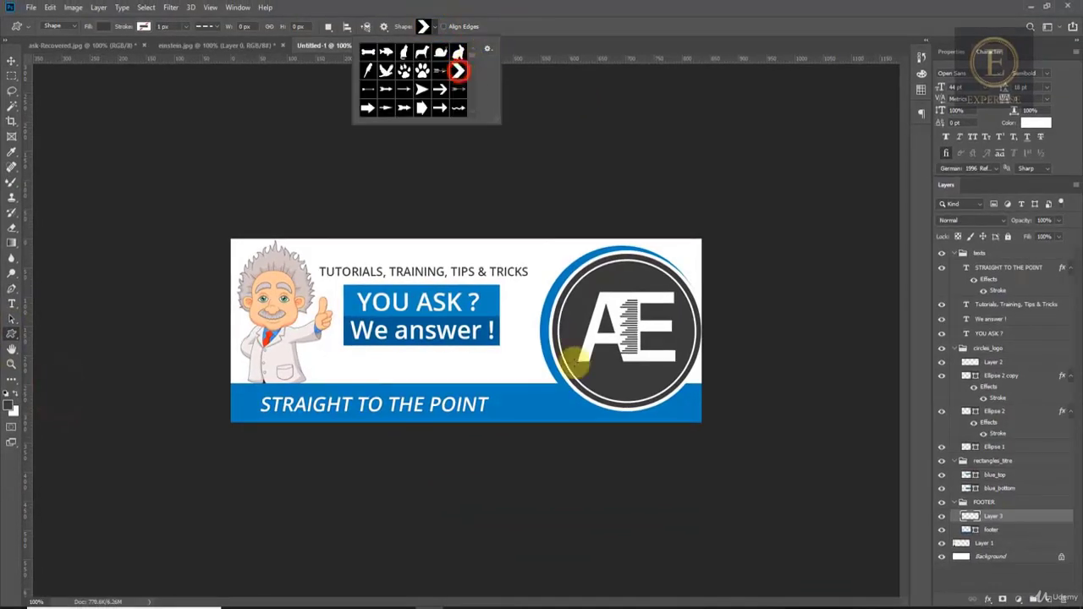
click(497, 395)
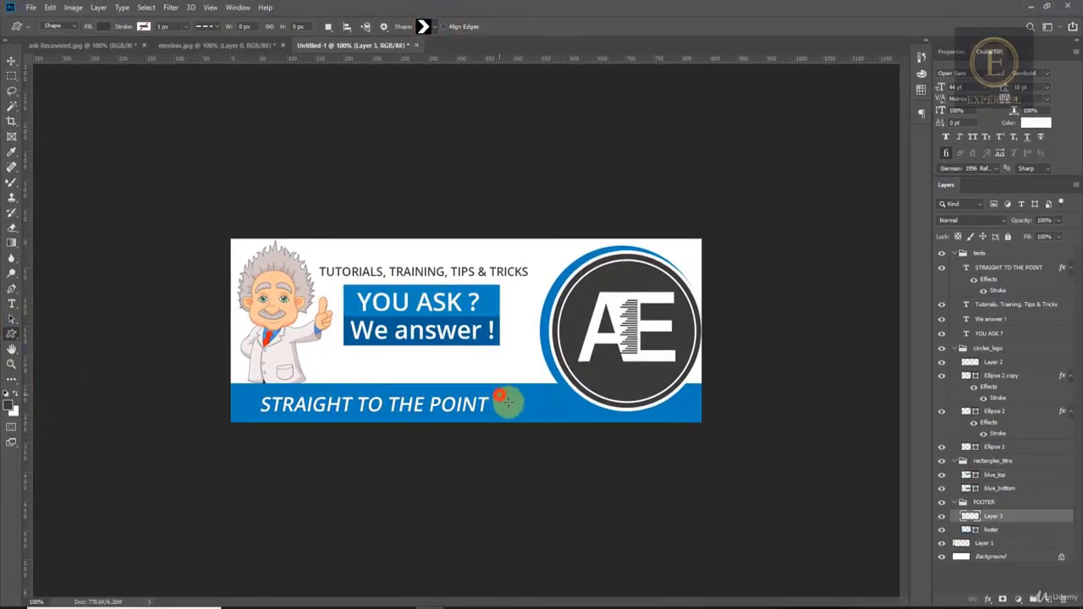
drag(495, 396, 520, 412)
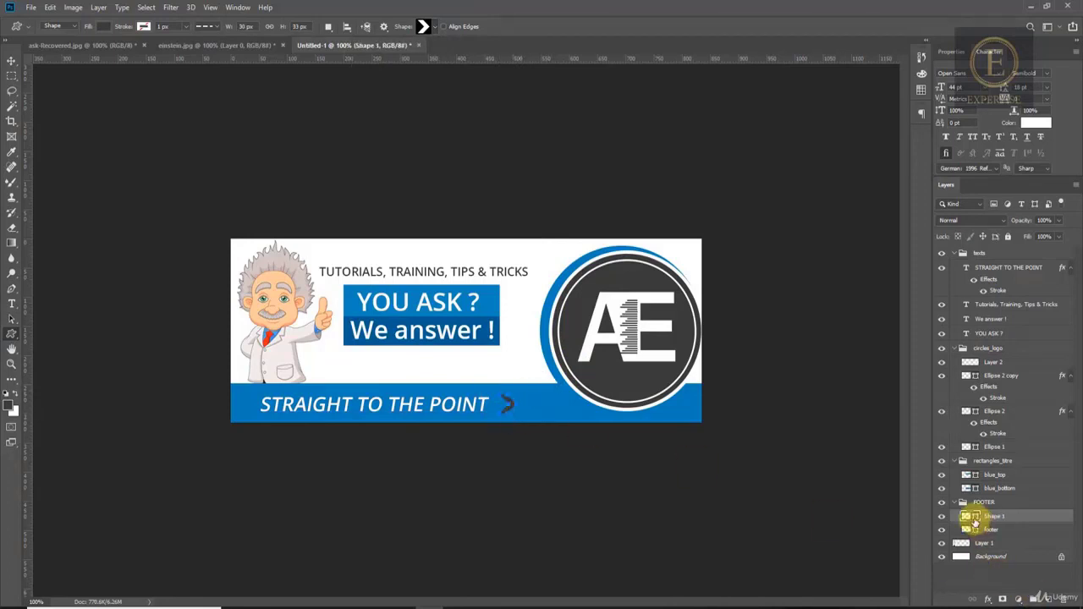
Step: Change the chevron's fill to white, and duplicate it just to its right to form a double arrow
double_click(975, 518)
text(ffffff)
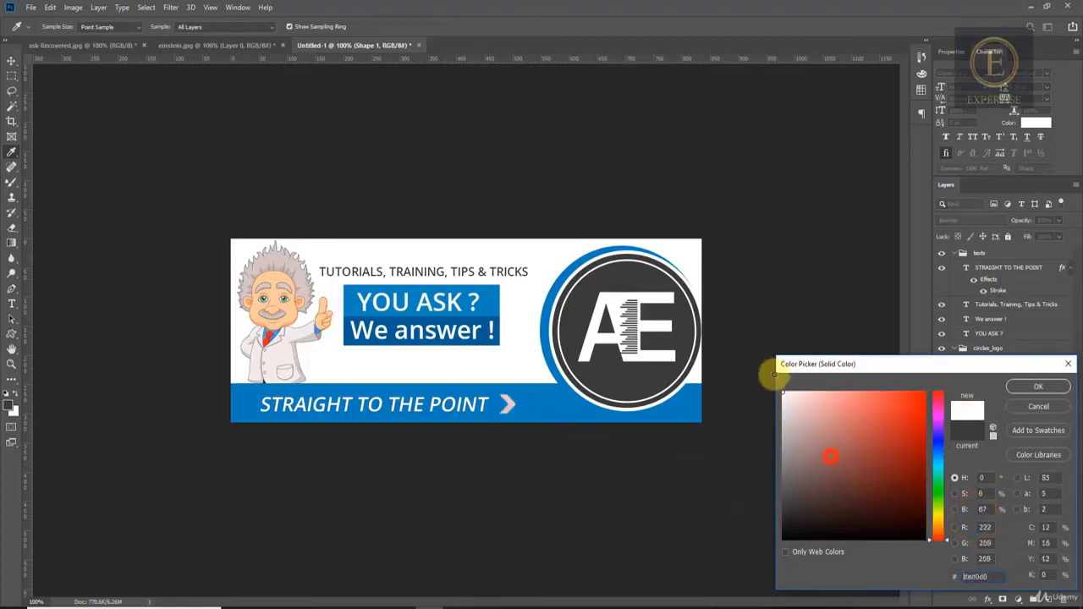
click(1036, 387)
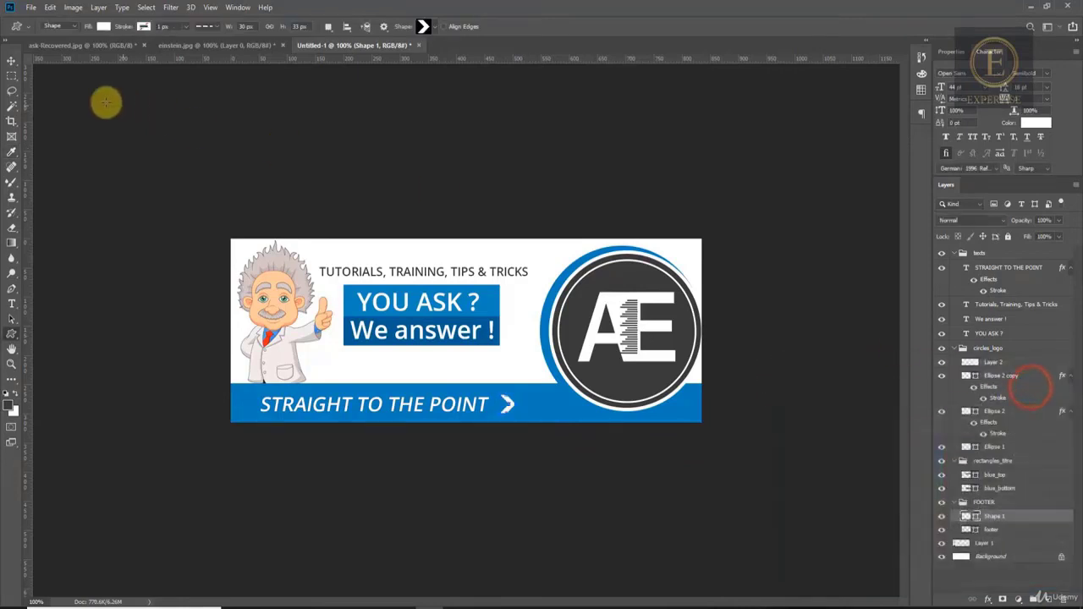
click(13, 61)
key(ctrl+j)
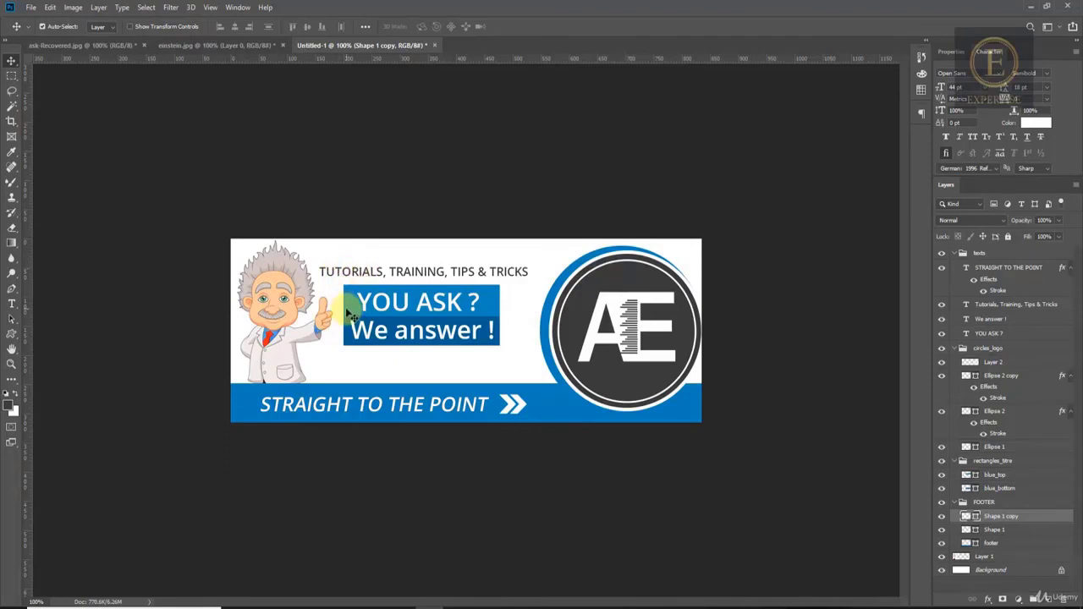
Step: Export the banner with Save for Web as a Very High JPEG at quality 80, fitting it in the preview, and save it as ask.jpg
click(30, 8)
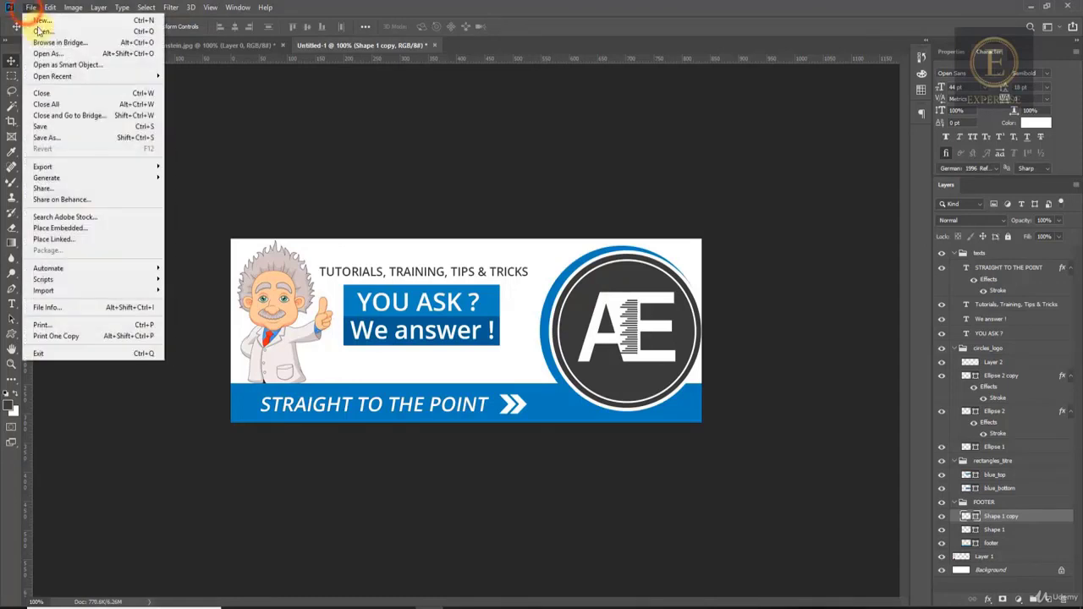
mouse_move(87, 173)
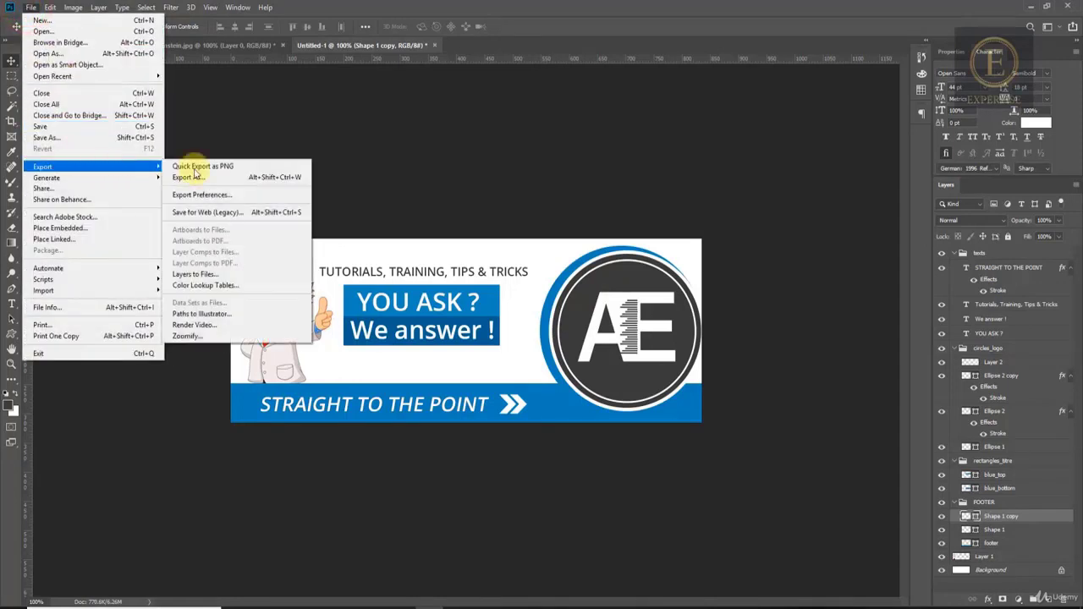
click(235, 214)
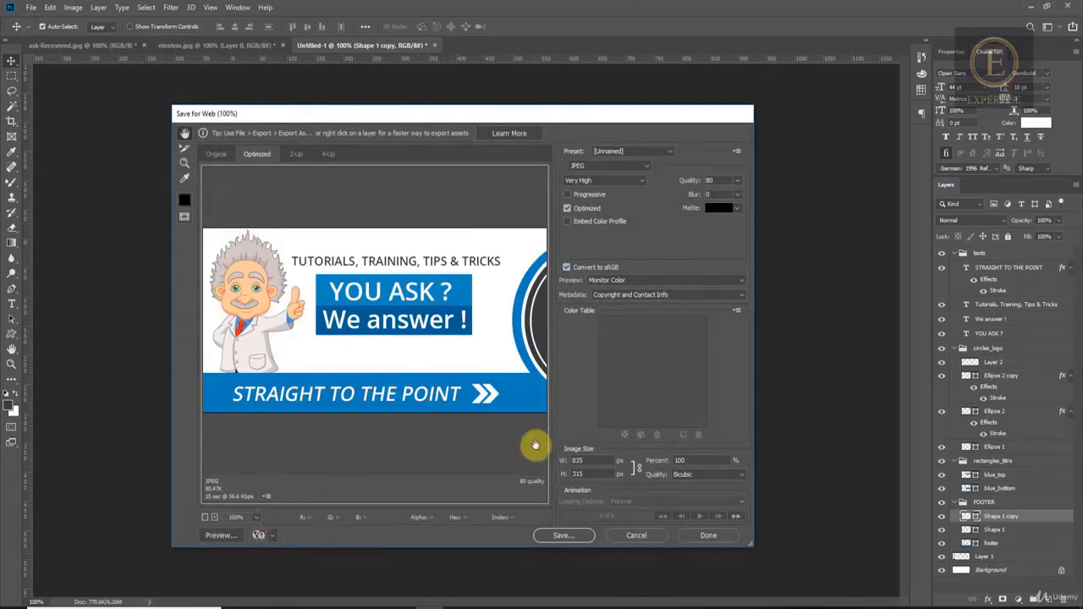
click(206, 517)
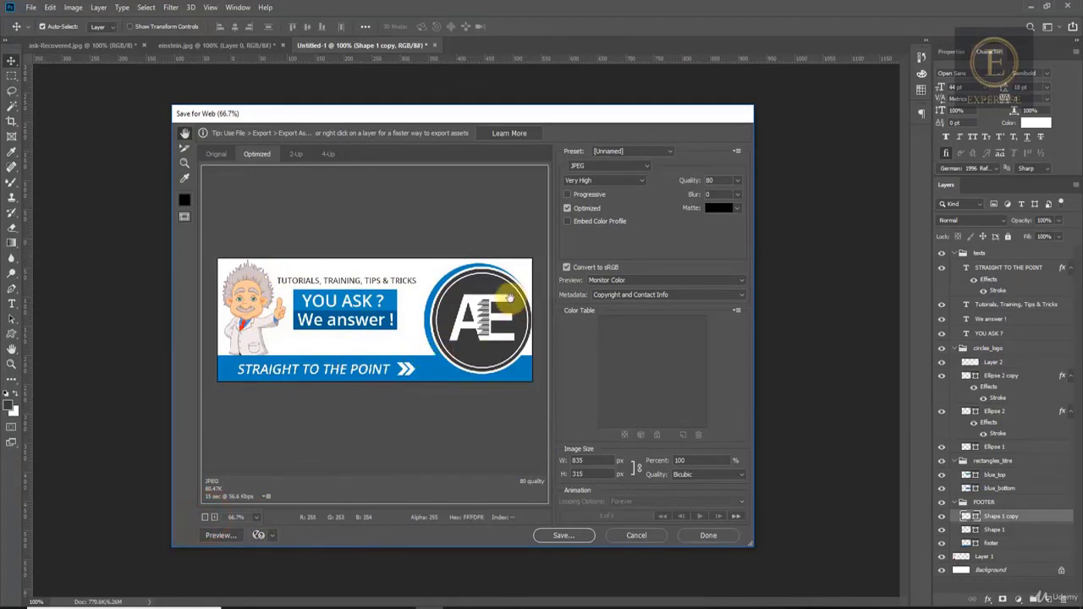
click(584, 535)
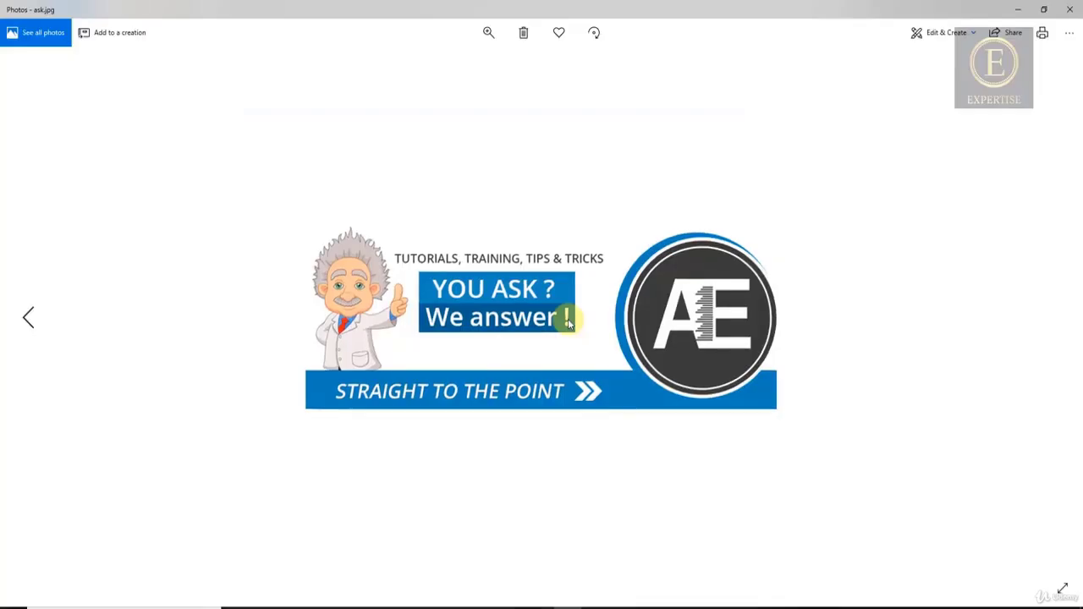